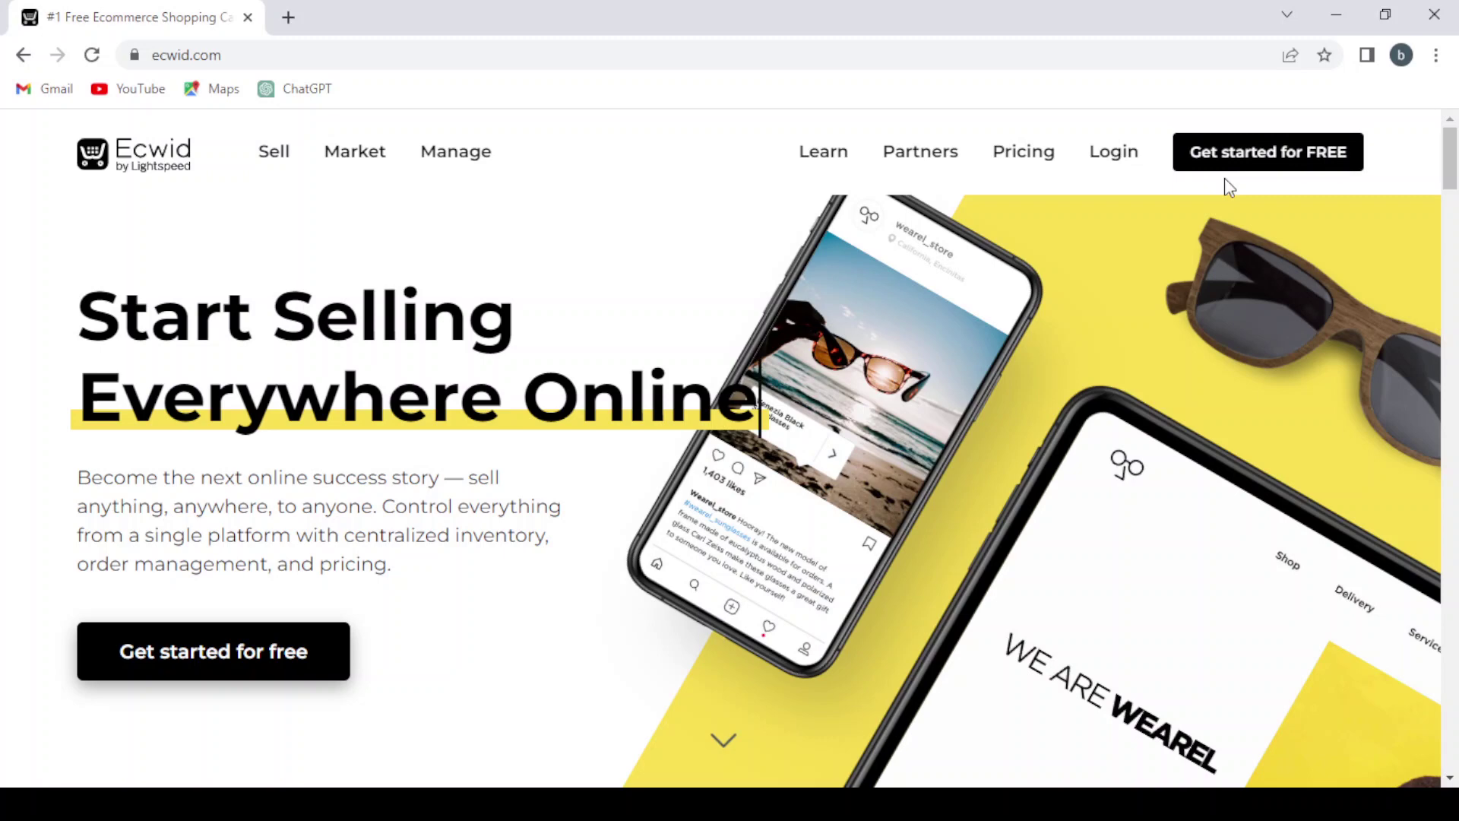
# - On the Ecwid pricing page, expand Venture's full feature list and pick Get started under Free
pyautogui.click(1023, 152)
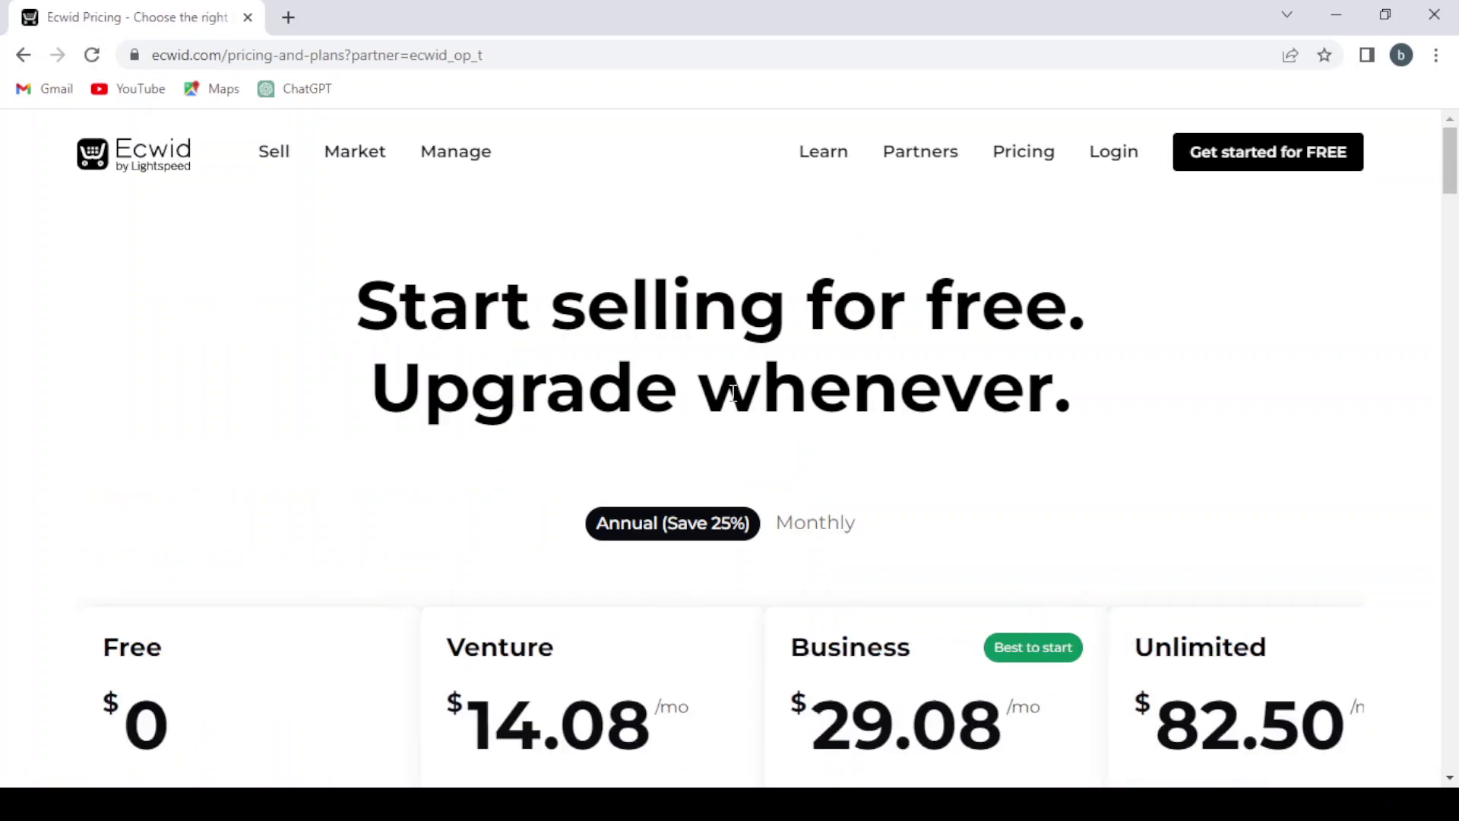
pyautogui.scroll(-2, 732, 393)
pyautogui.scroll(1, 731, 393)
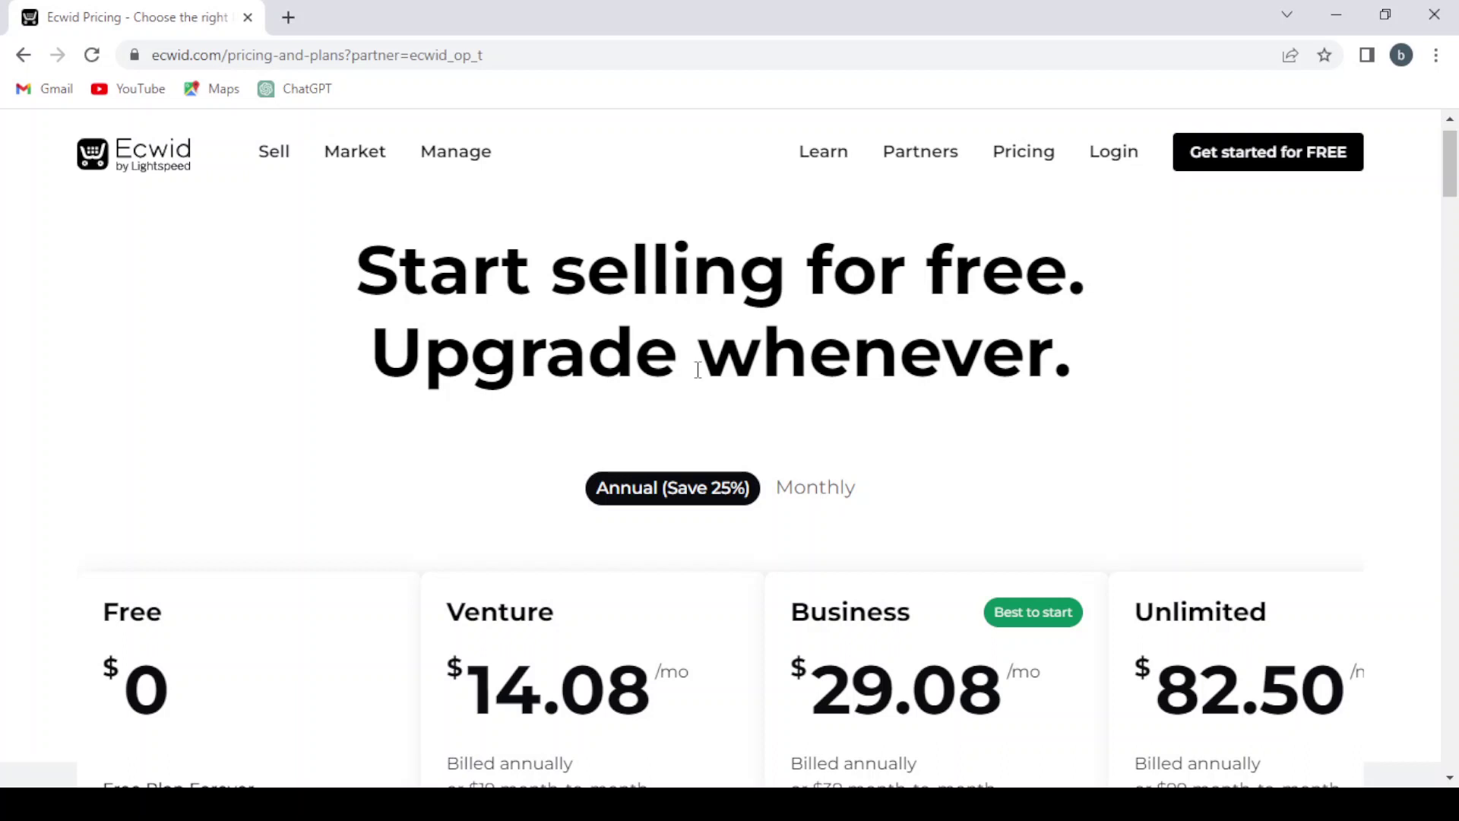
pyautogui.scroll(-2, 700, 370)
pyautogui.scroll(-1, 701, 371)
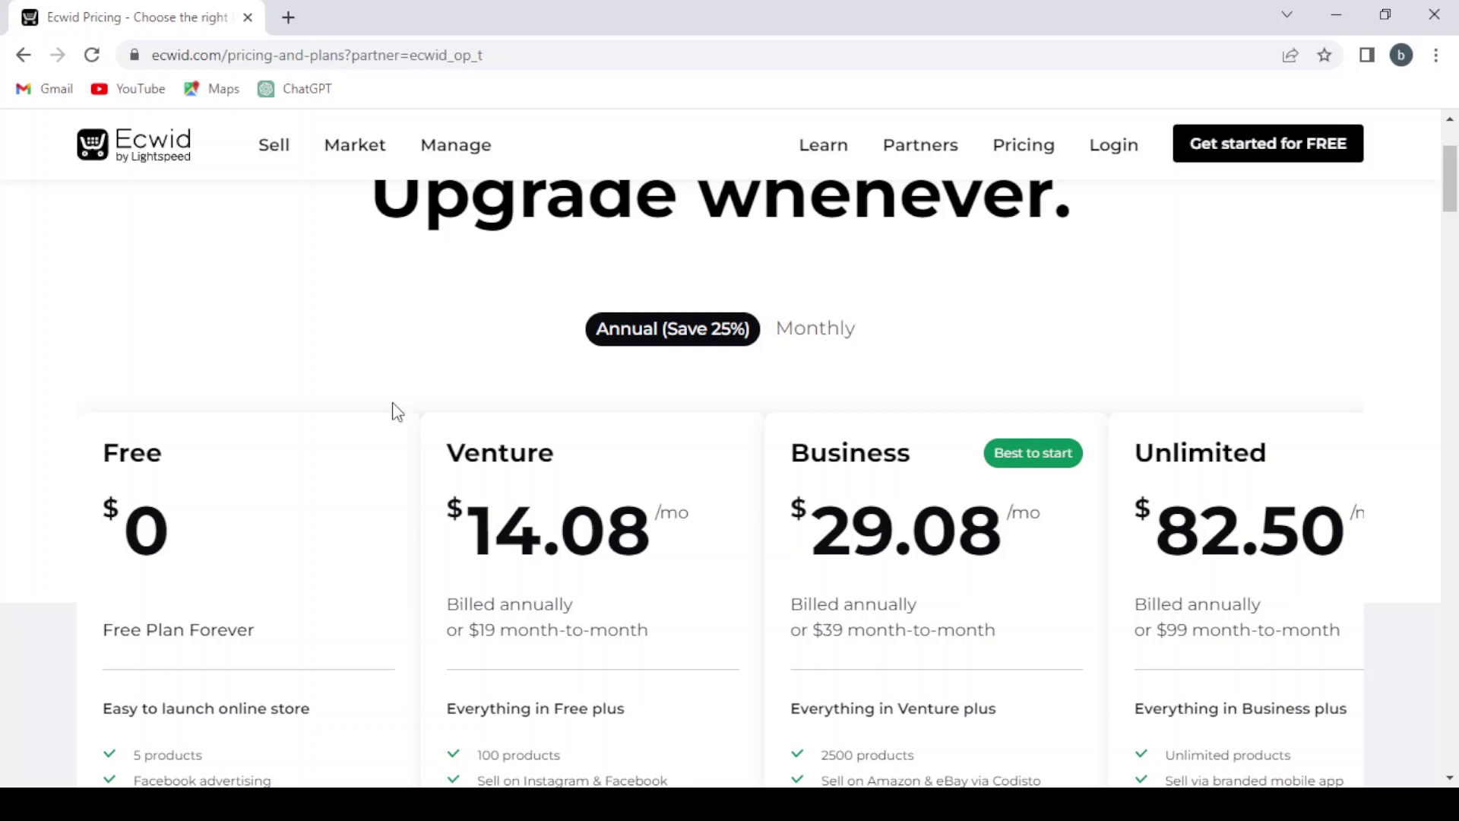
pyautogui.scroll(-2, 396, 411)
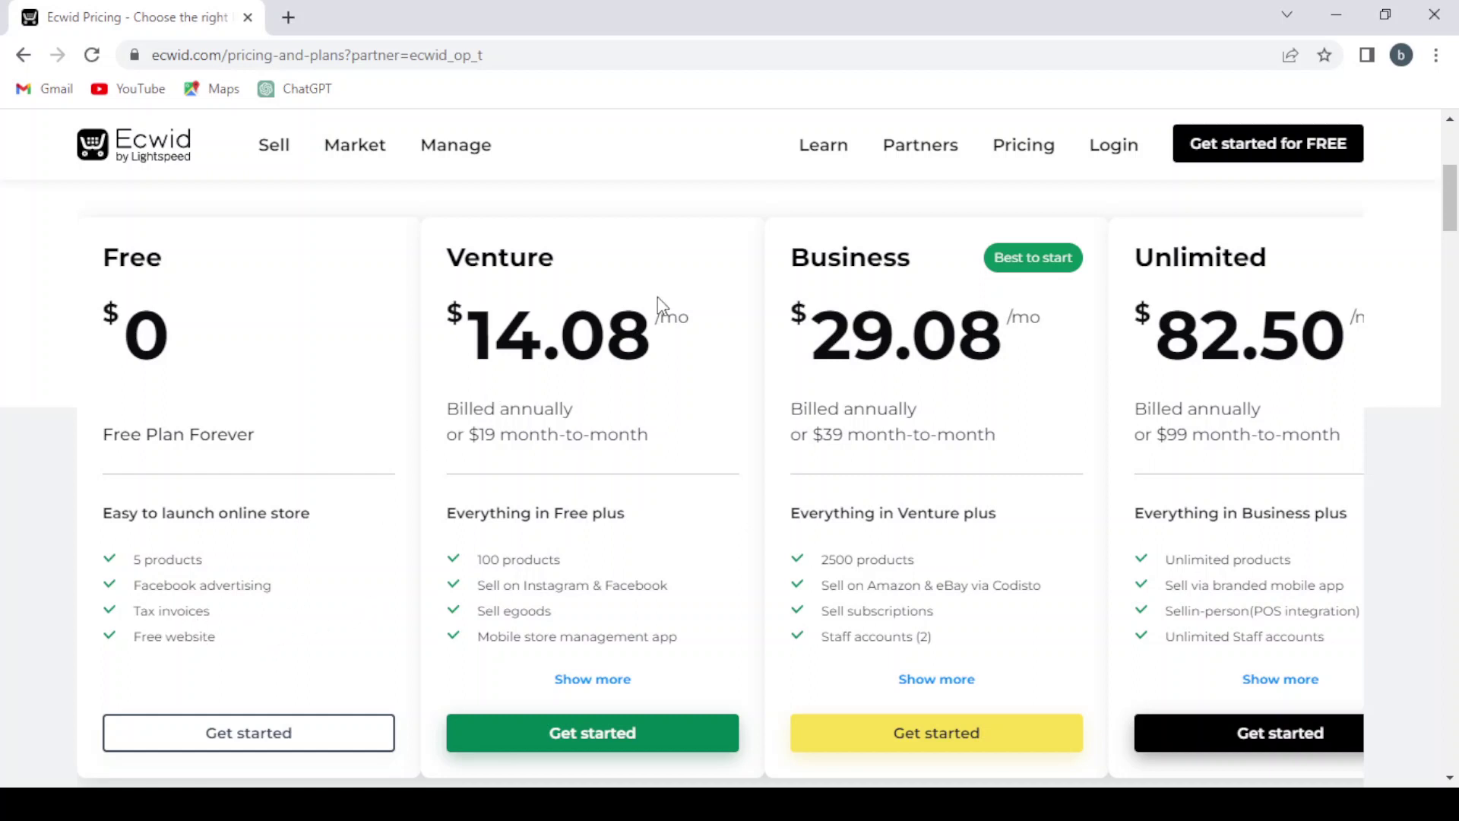
pyautogui.scroll(1, 660, 307)
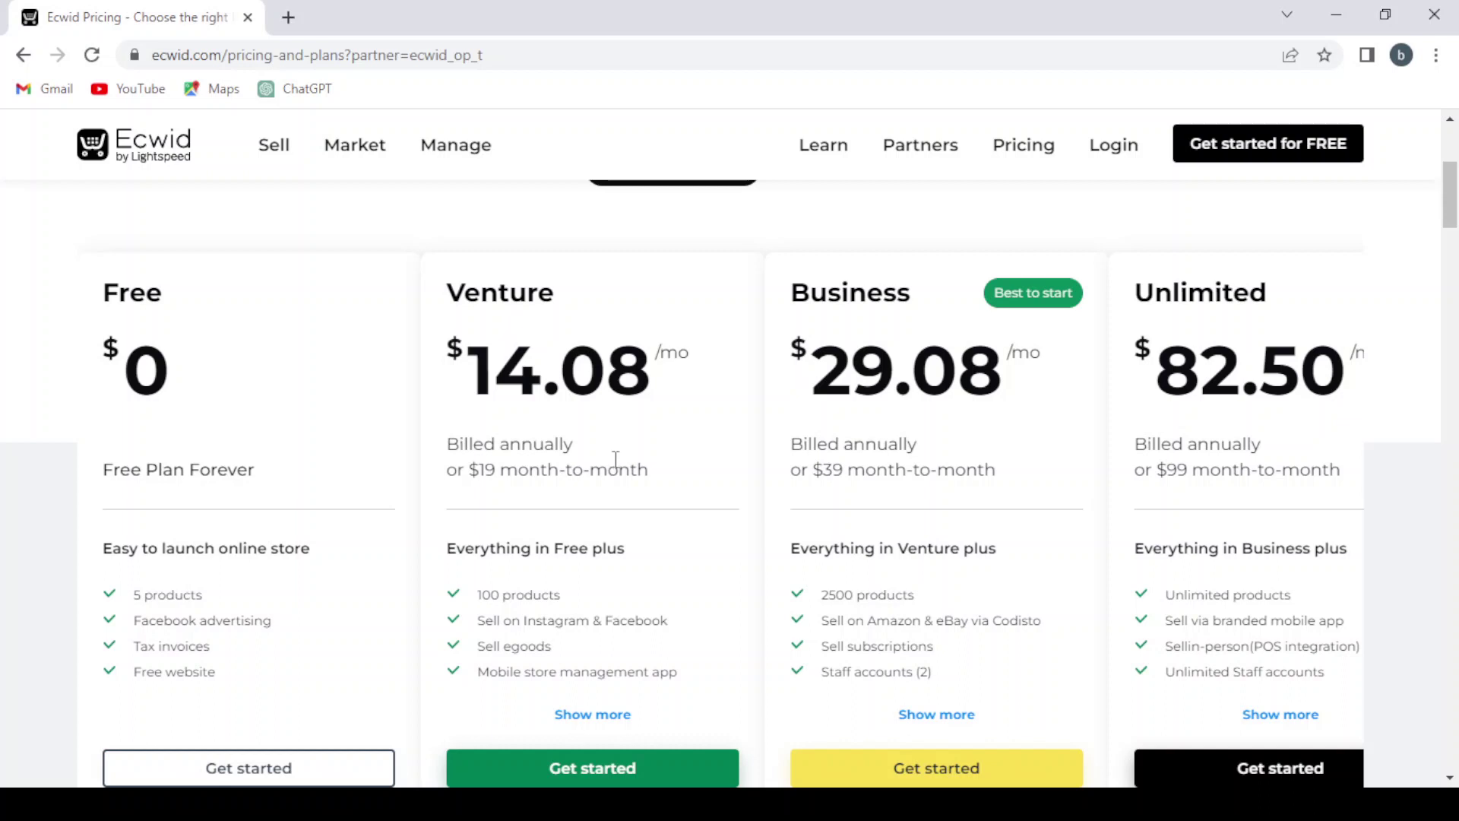
pyautogui.scroll(-1, 615, 461)
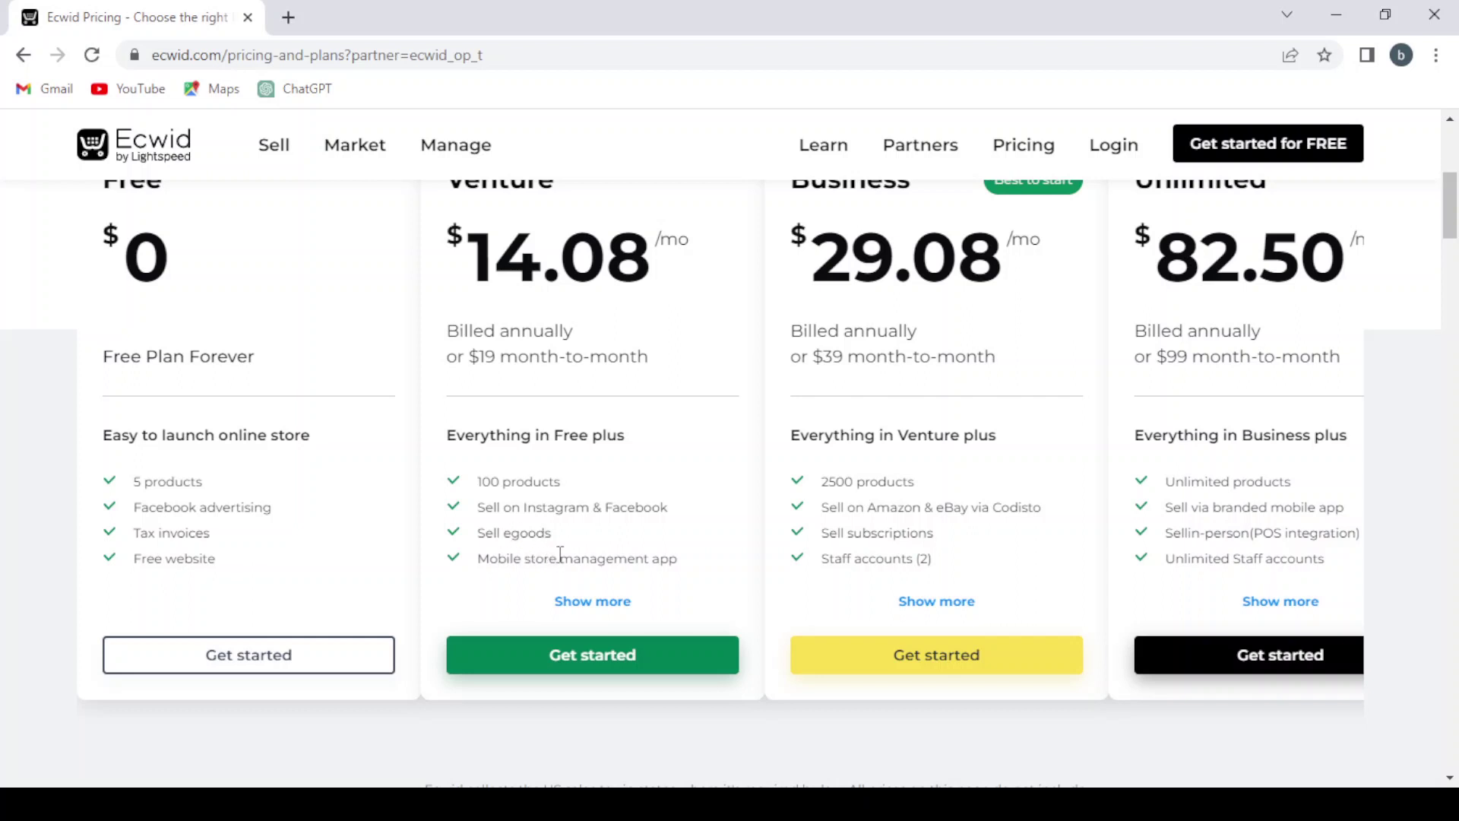
pyautogui.click(591, 601)
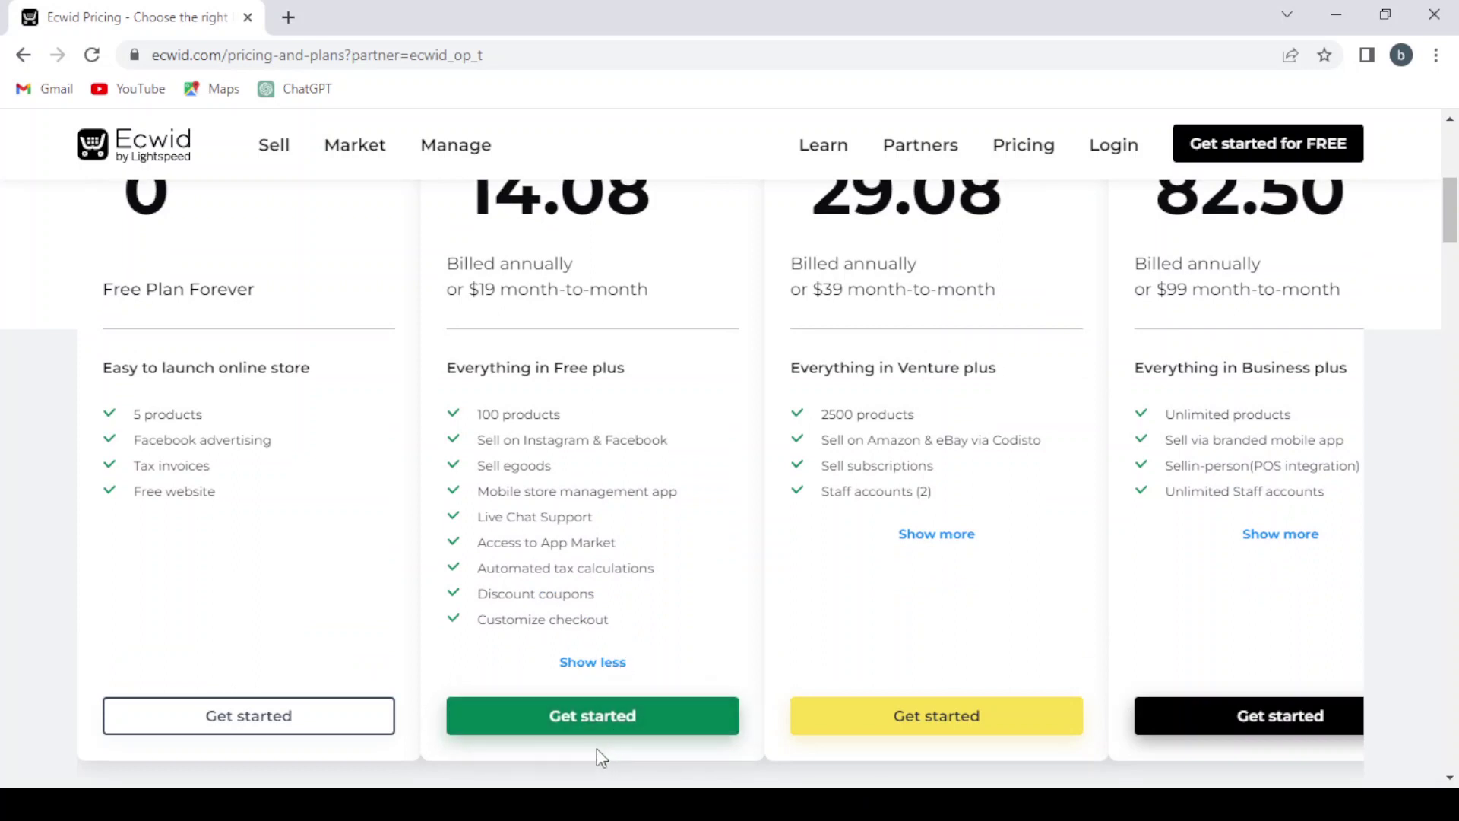
pyautogui.scroll(3, 632, 511)
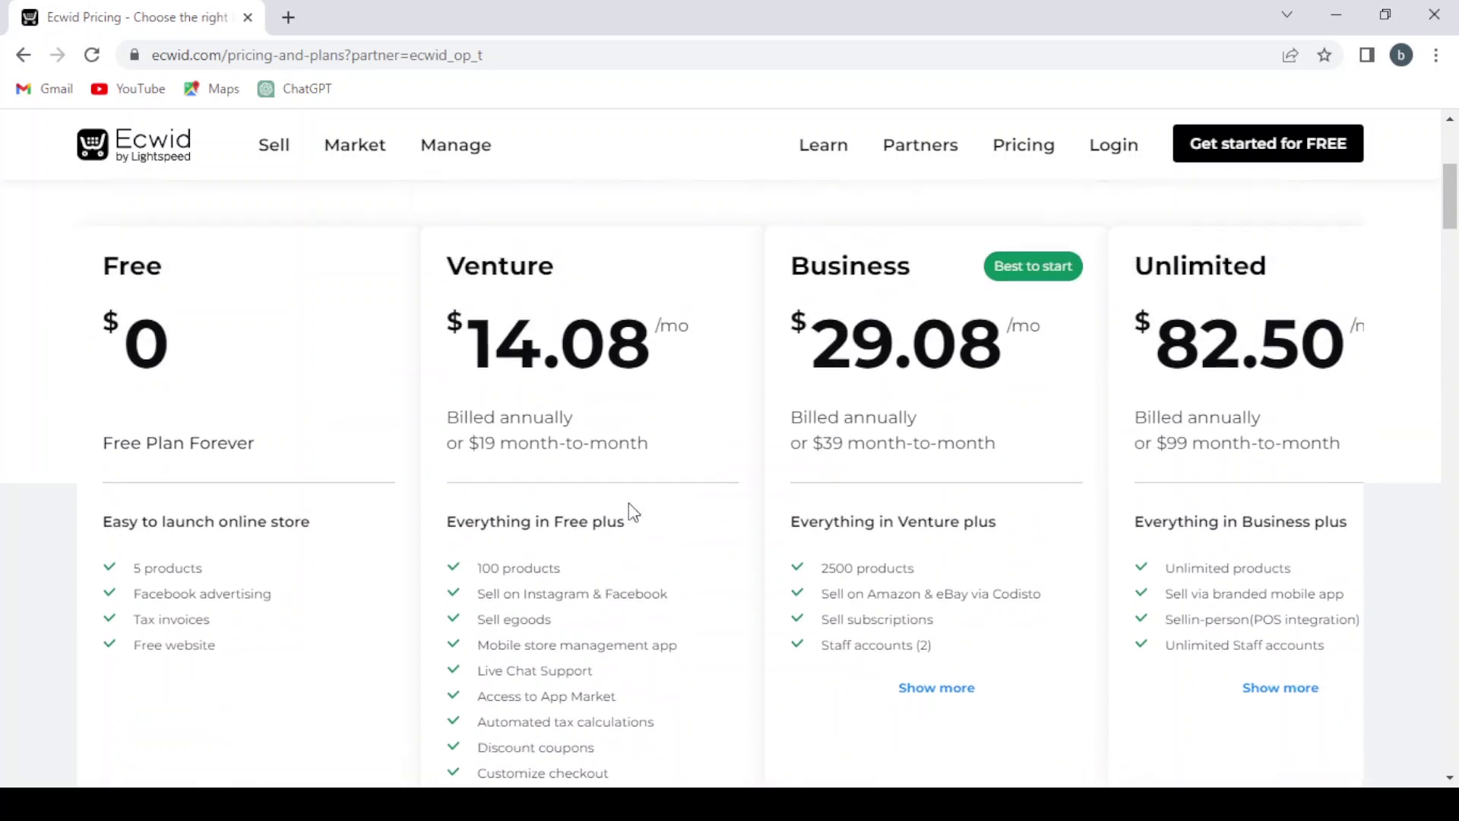
pyautogui.scroll(1, 632, 510)
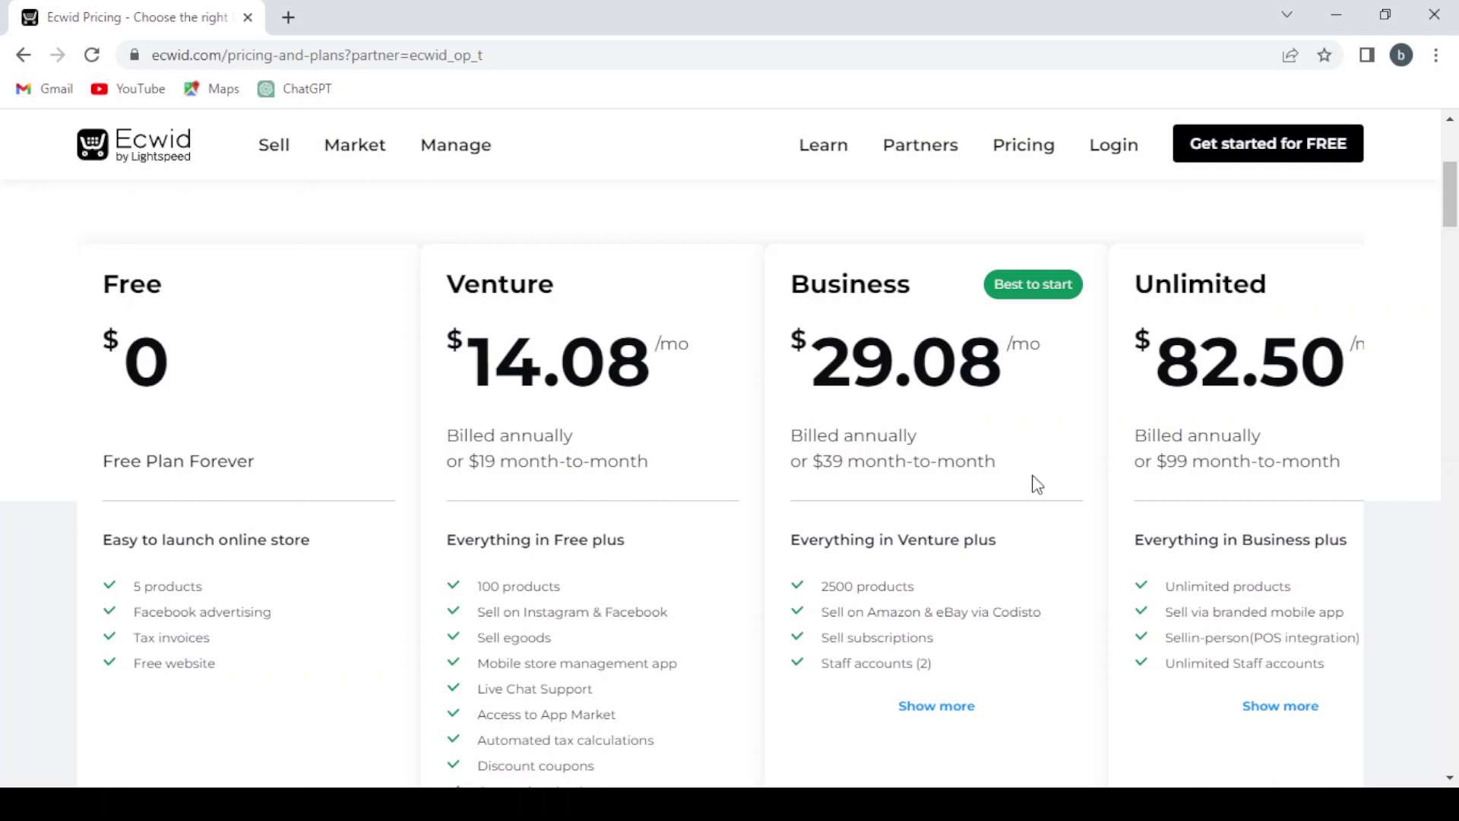
pyautogui.scroll(-2, 1247, 425)
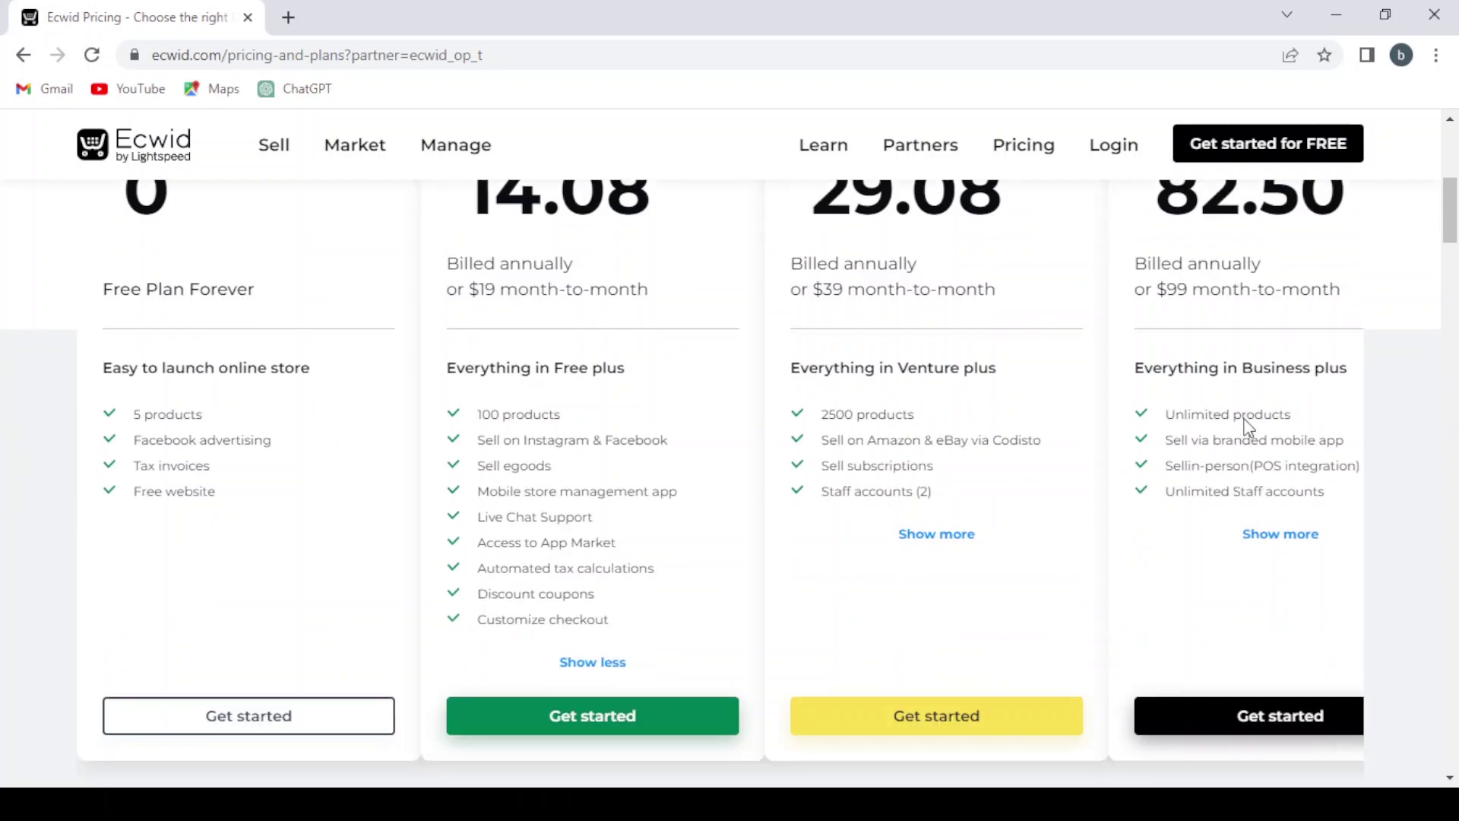
pyautogui.scroll(2, 1248, 426)
pyautogui.scroll(2, 1247, 426)
pyautogui.scroll(1, 1247, 428)
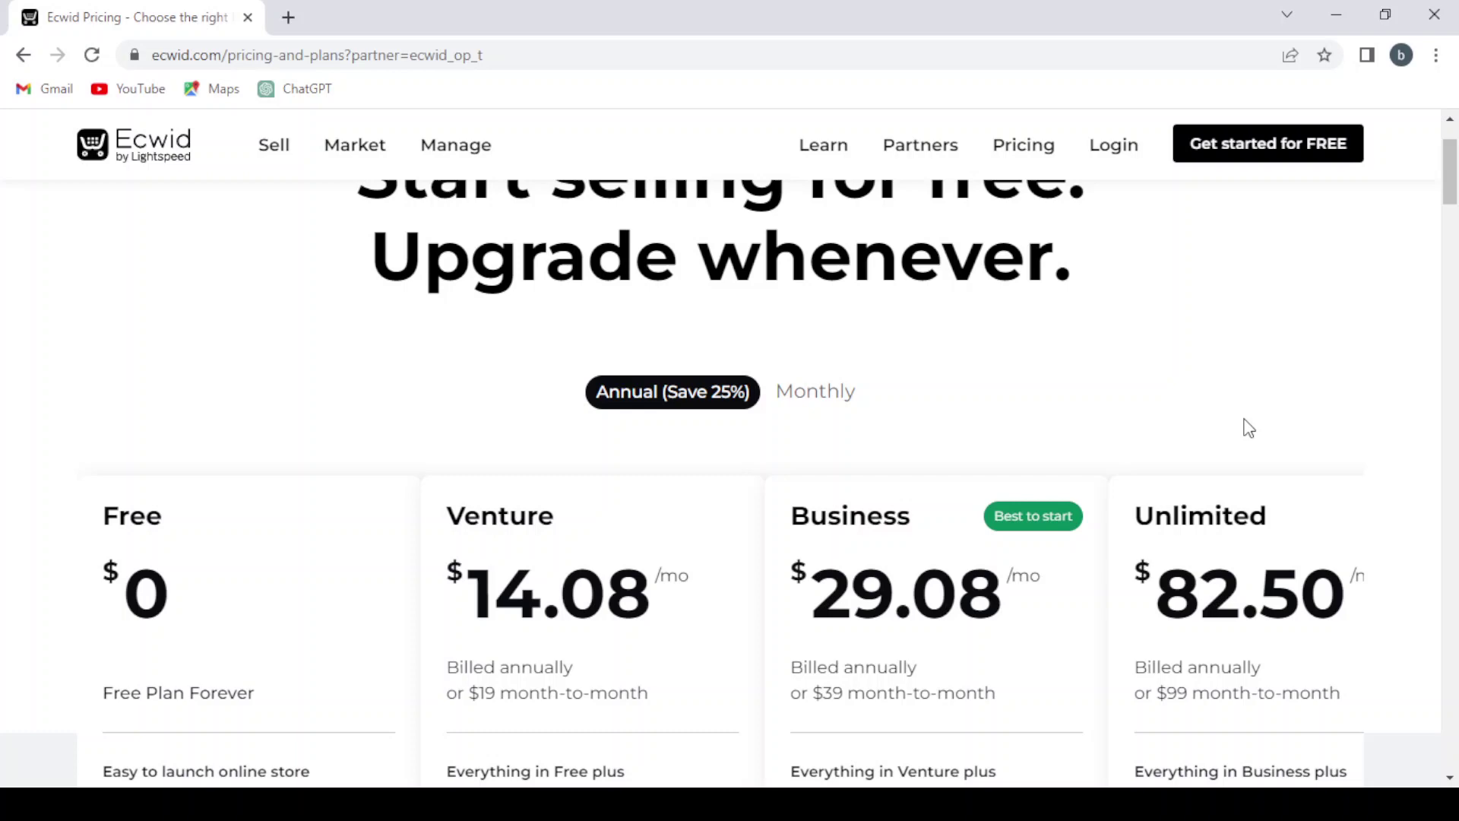
pyautogui.scroll(1, 1247, 428)
pyautogui.scroll(-3, 1247, 428)
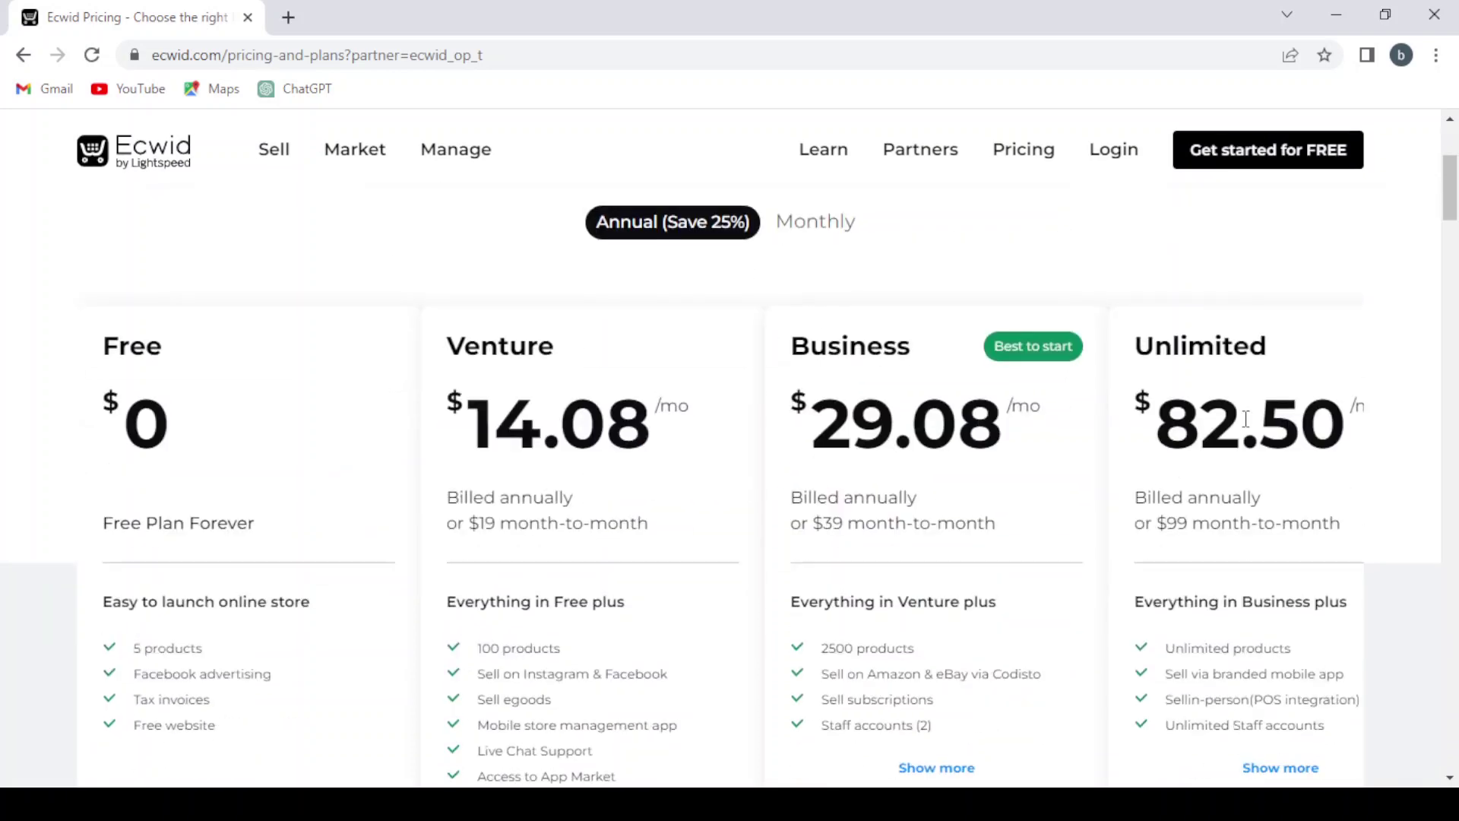
pyautogui.scroll(-1, 1248, 428)
pyautogui.scroll(-2, 1247, 422)
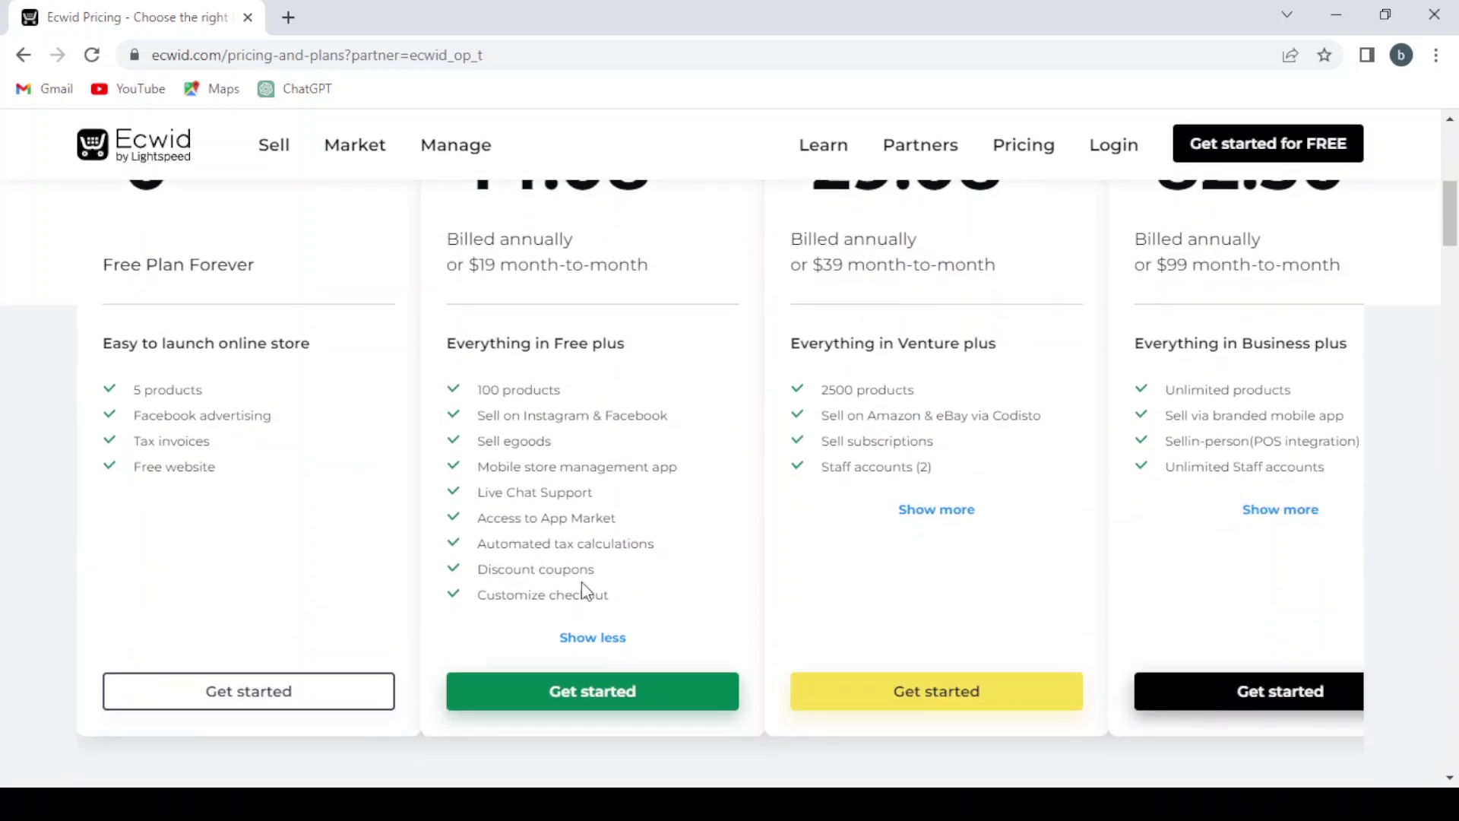
pyautogui.click(186, 693)
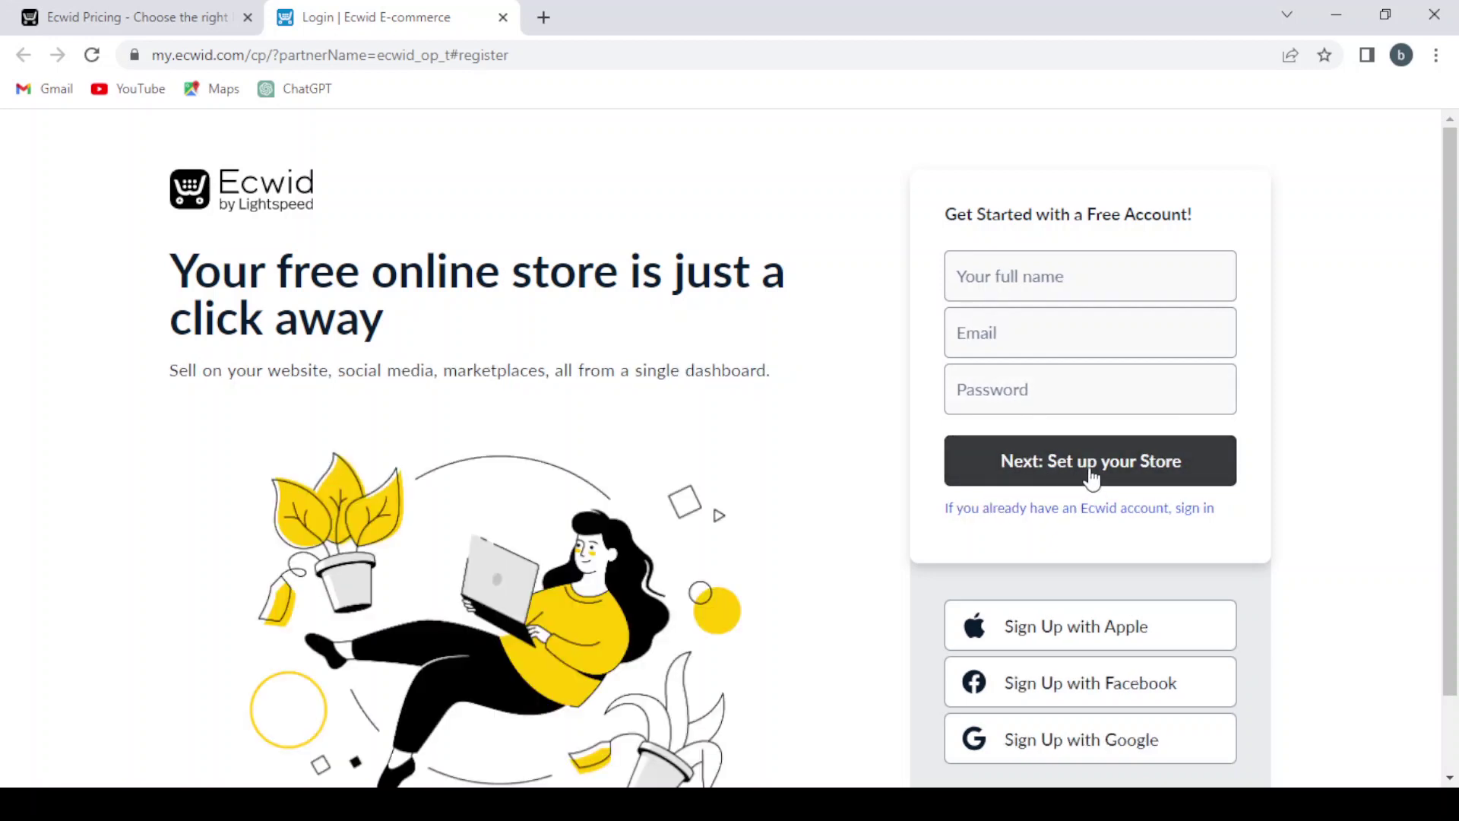
pyautogui.scroll(-1, 1106, 538)
pyautogui.scroll(-1, 1109, 546)
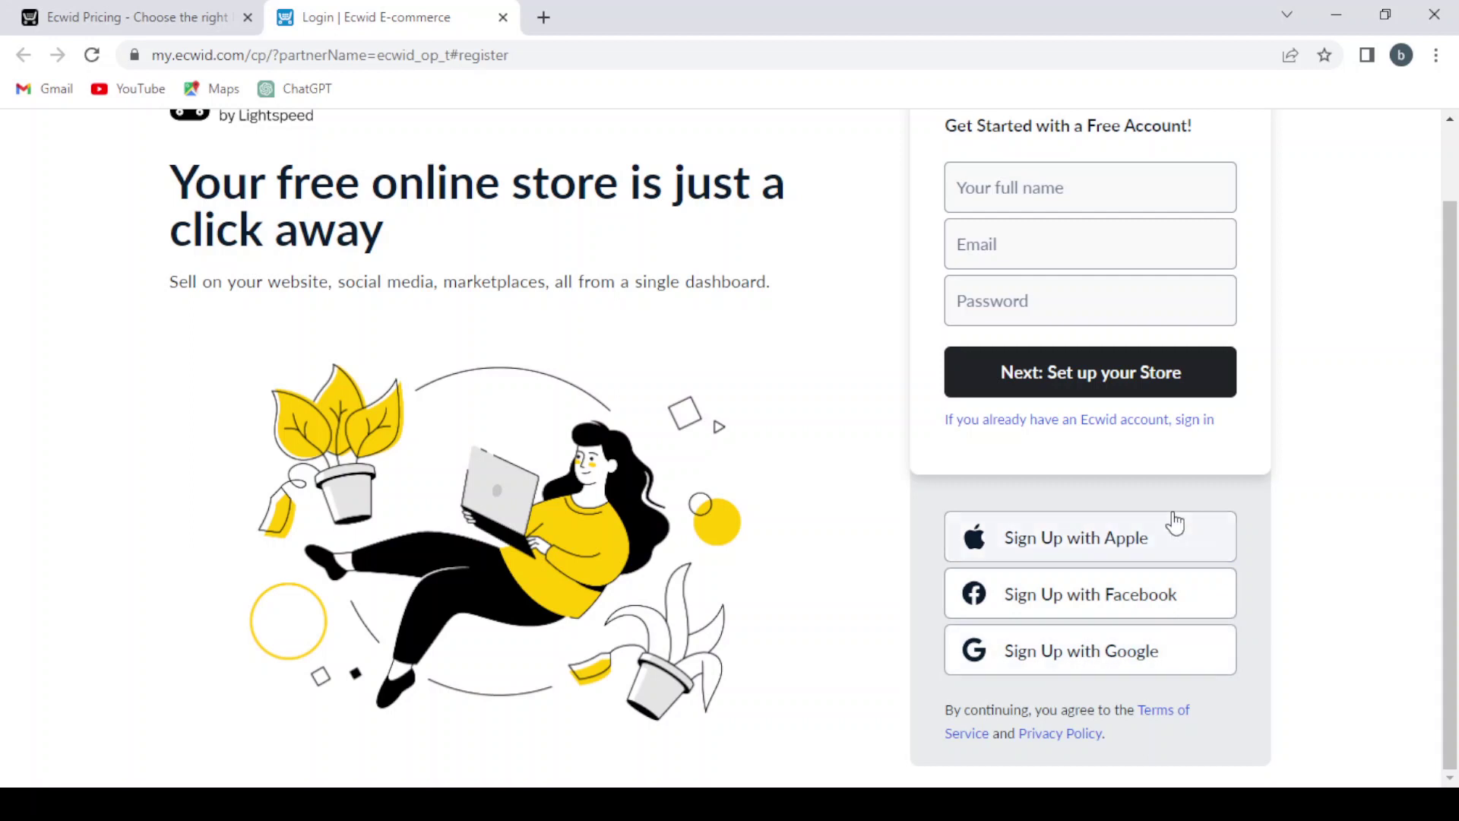
pyautogui.scroll(1, 1174, 525)
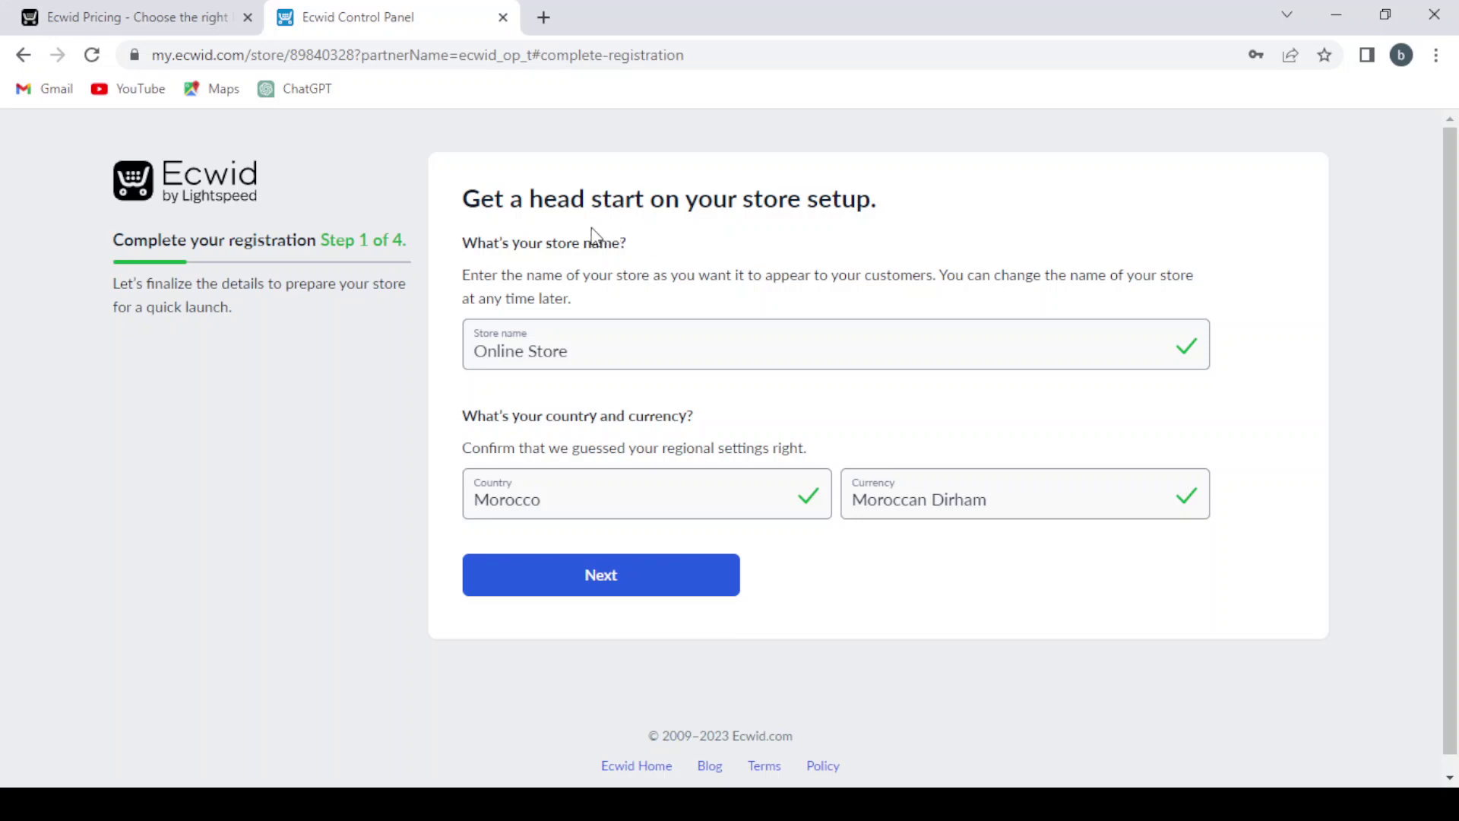
# - Rename the store to bob3nid, set the currency to U.S. dollar, and submit step 1
pyautogui.click(611, 349)
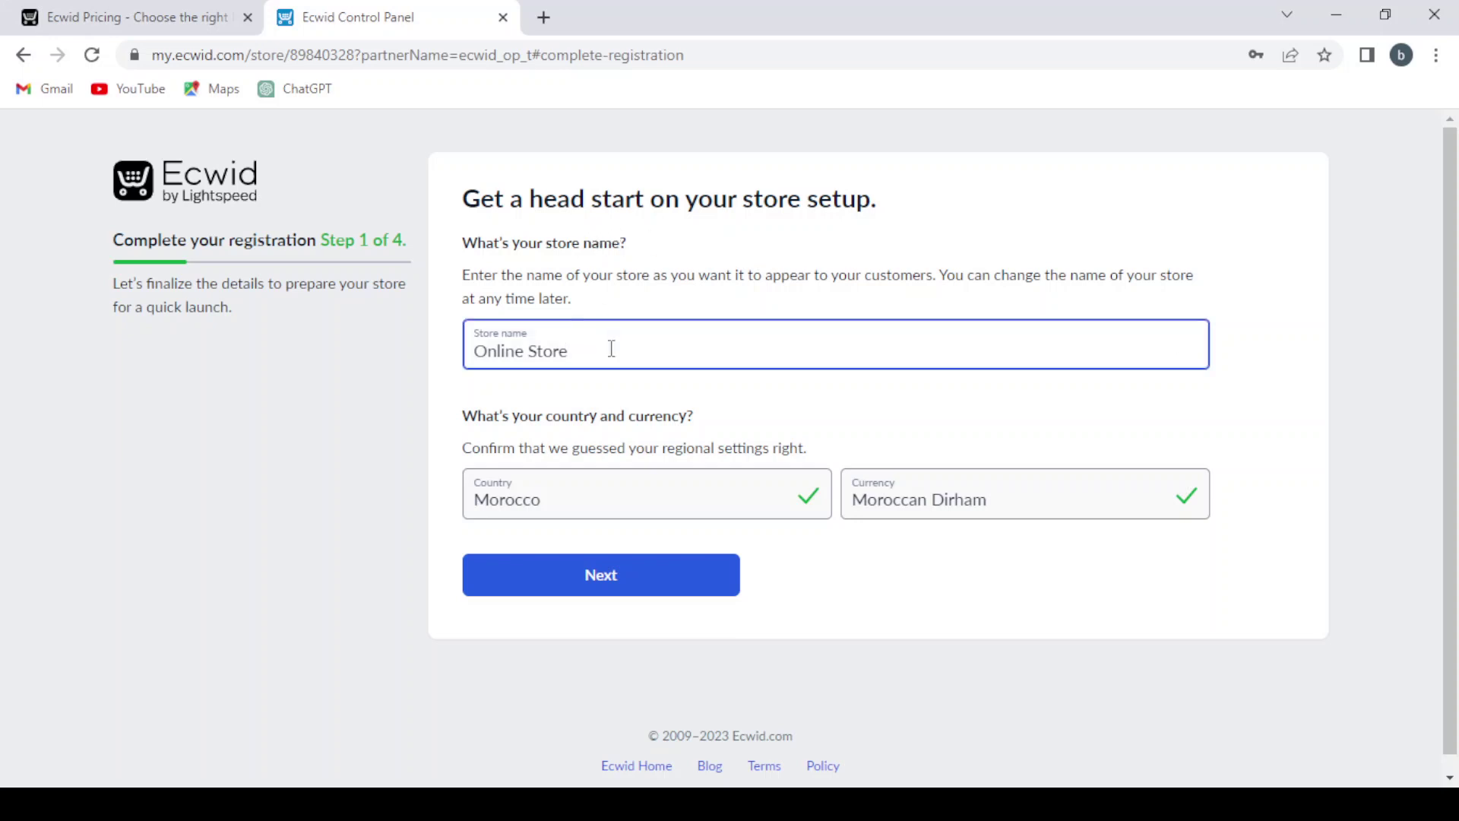
pyautogui.press('BackSpace')
pyautogui.press('BackSpace')
pyautogui.press('BackSpace')
pyautogui.write('ob')
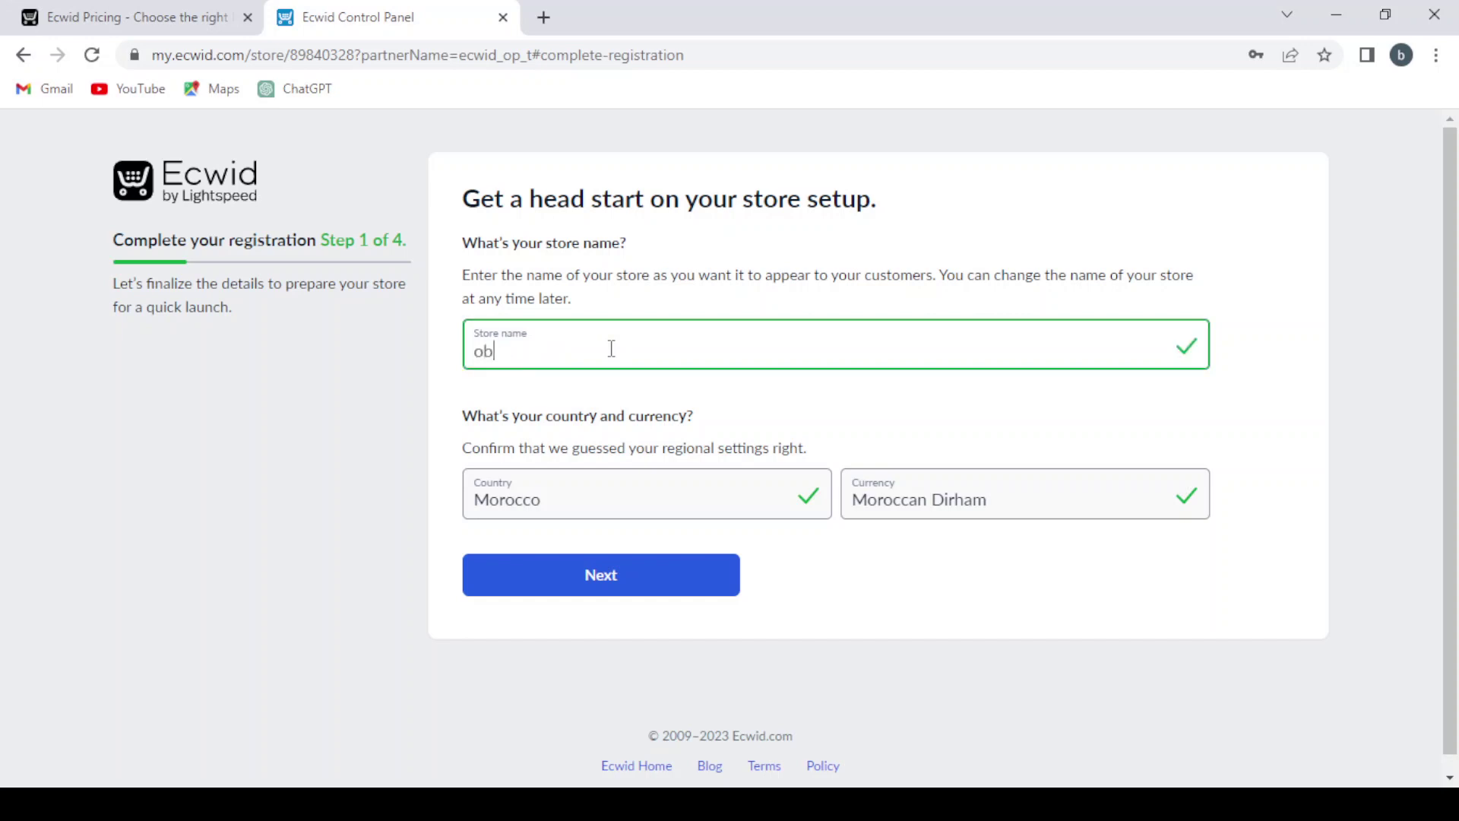
pyautogui.press('BackSpace')
pyautogui.press('BackSpace')
pyautogui.write('b')
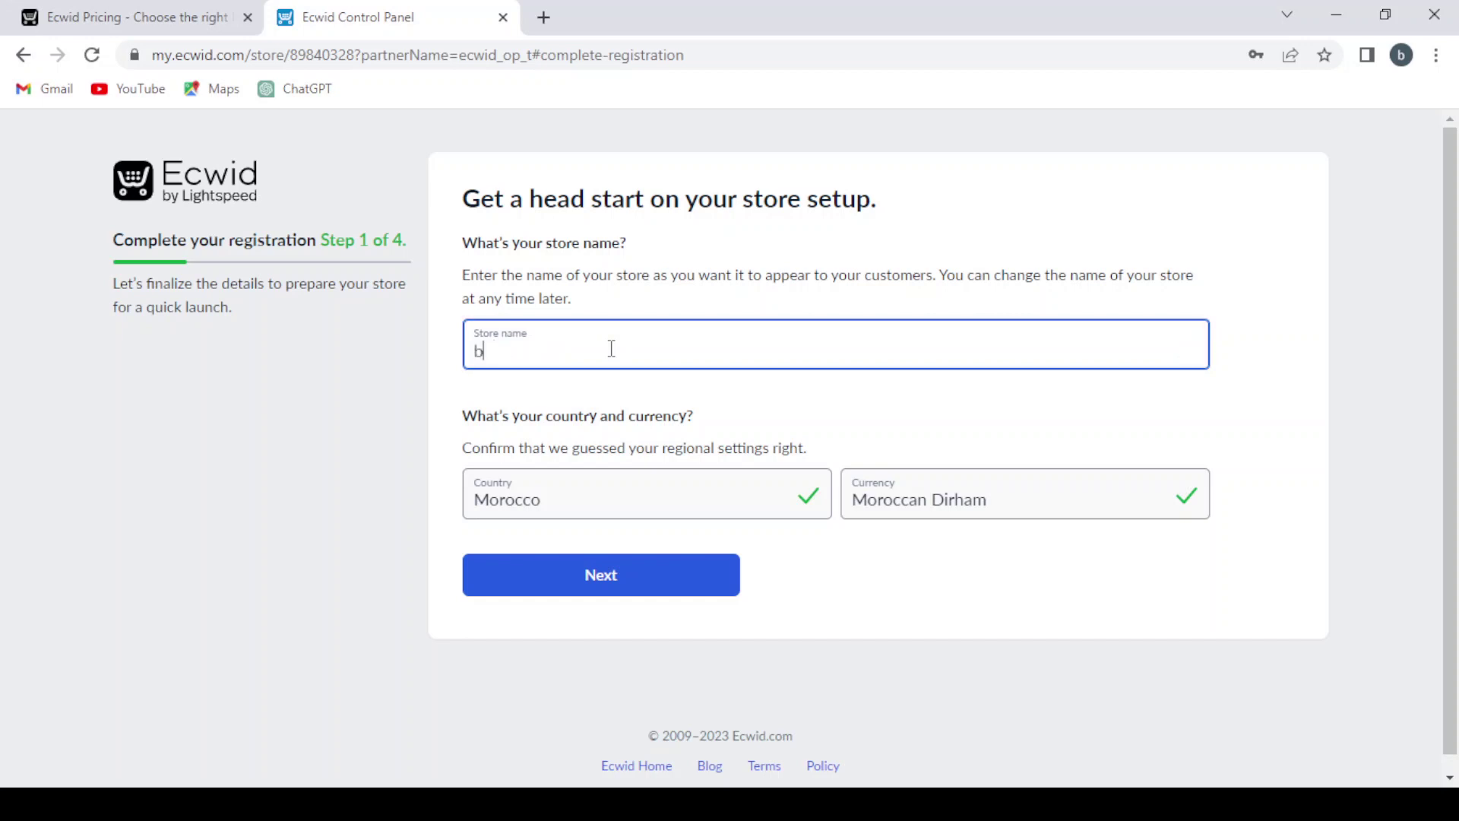
pyautogui.write('ob3n')
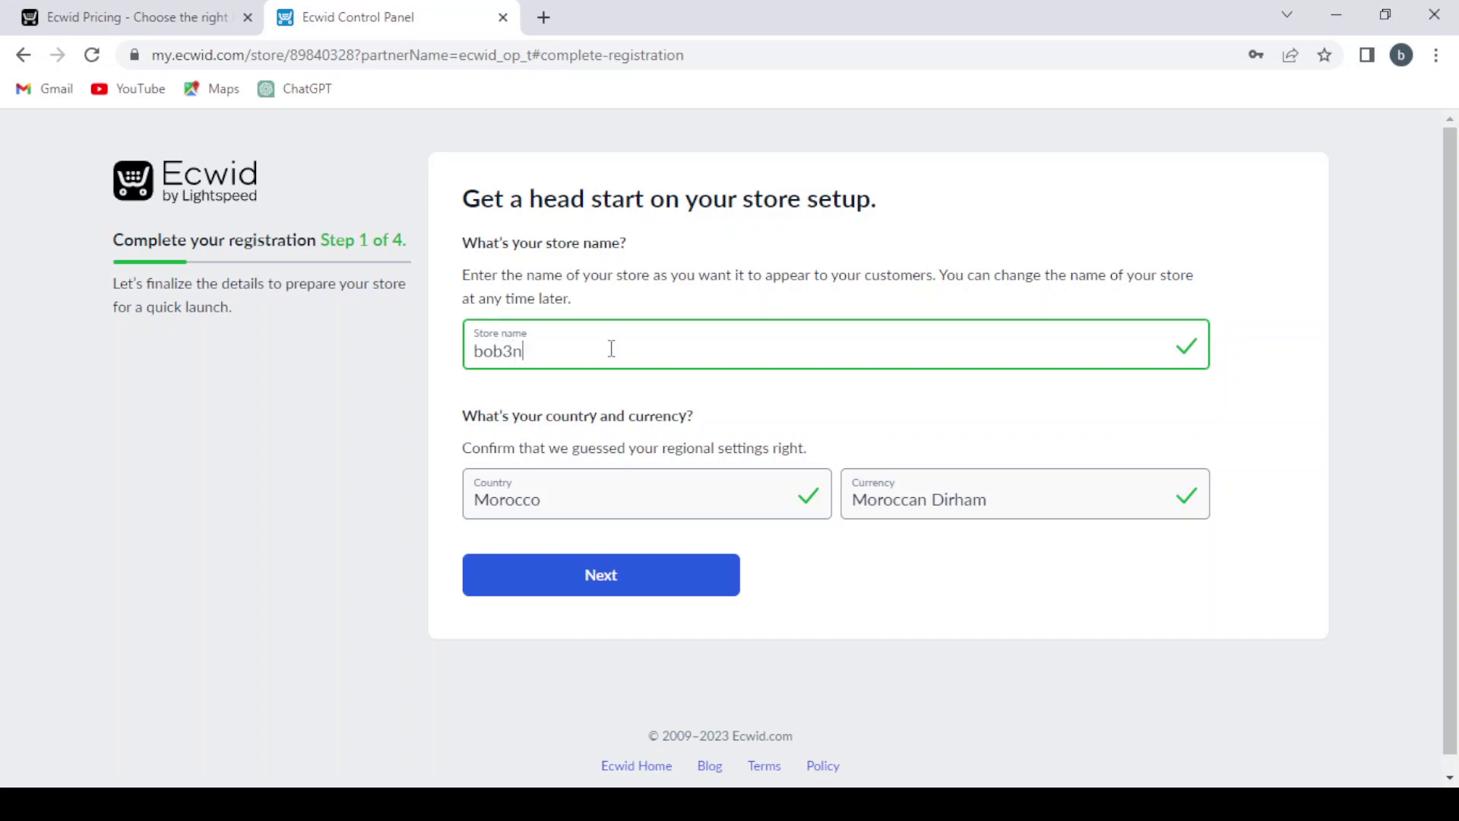
pyautogui.write('id')
pyautogui.scroll(-1, 611, 347)
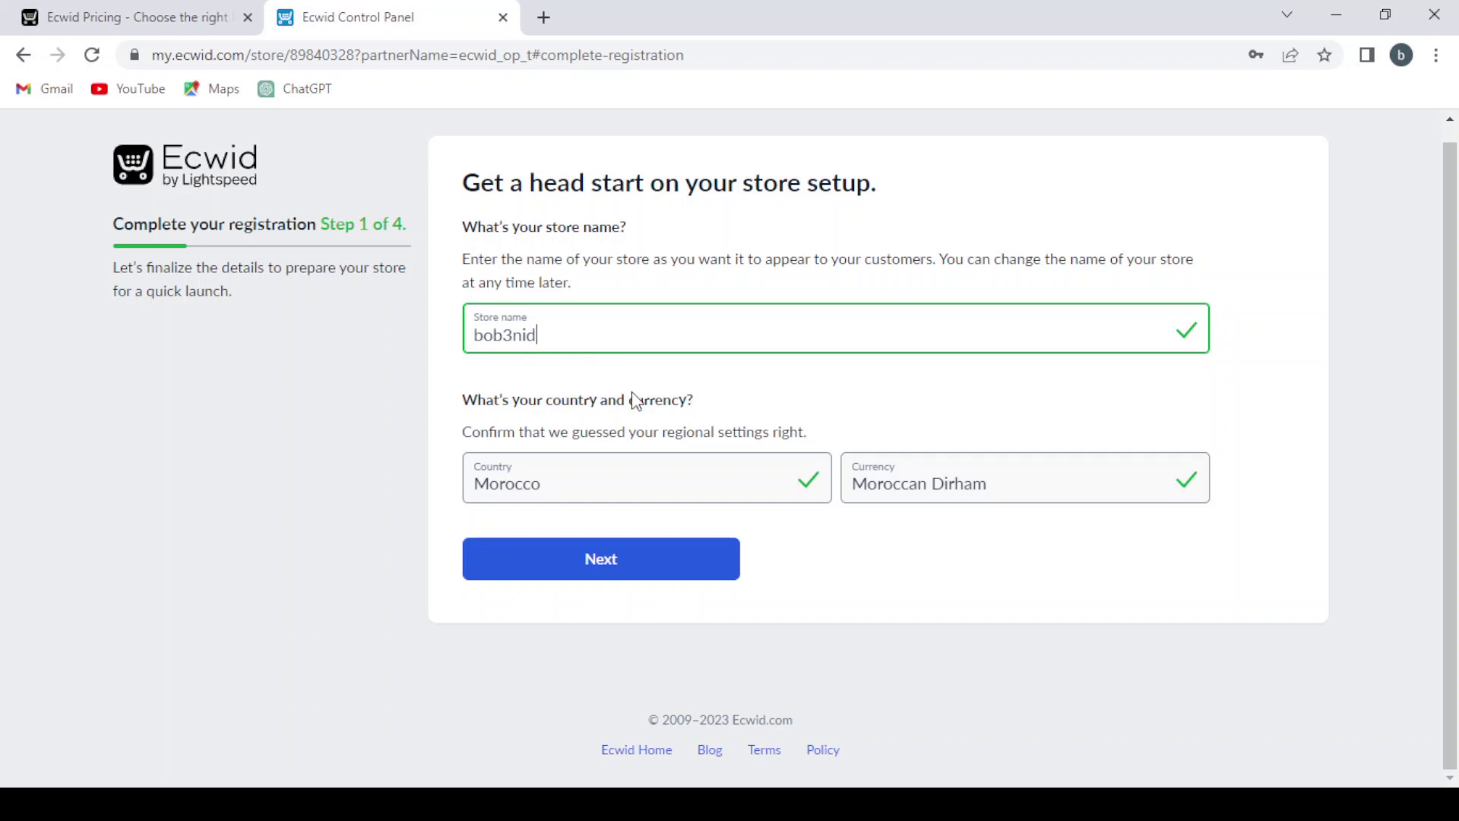
pyautogui.click(963, 498)
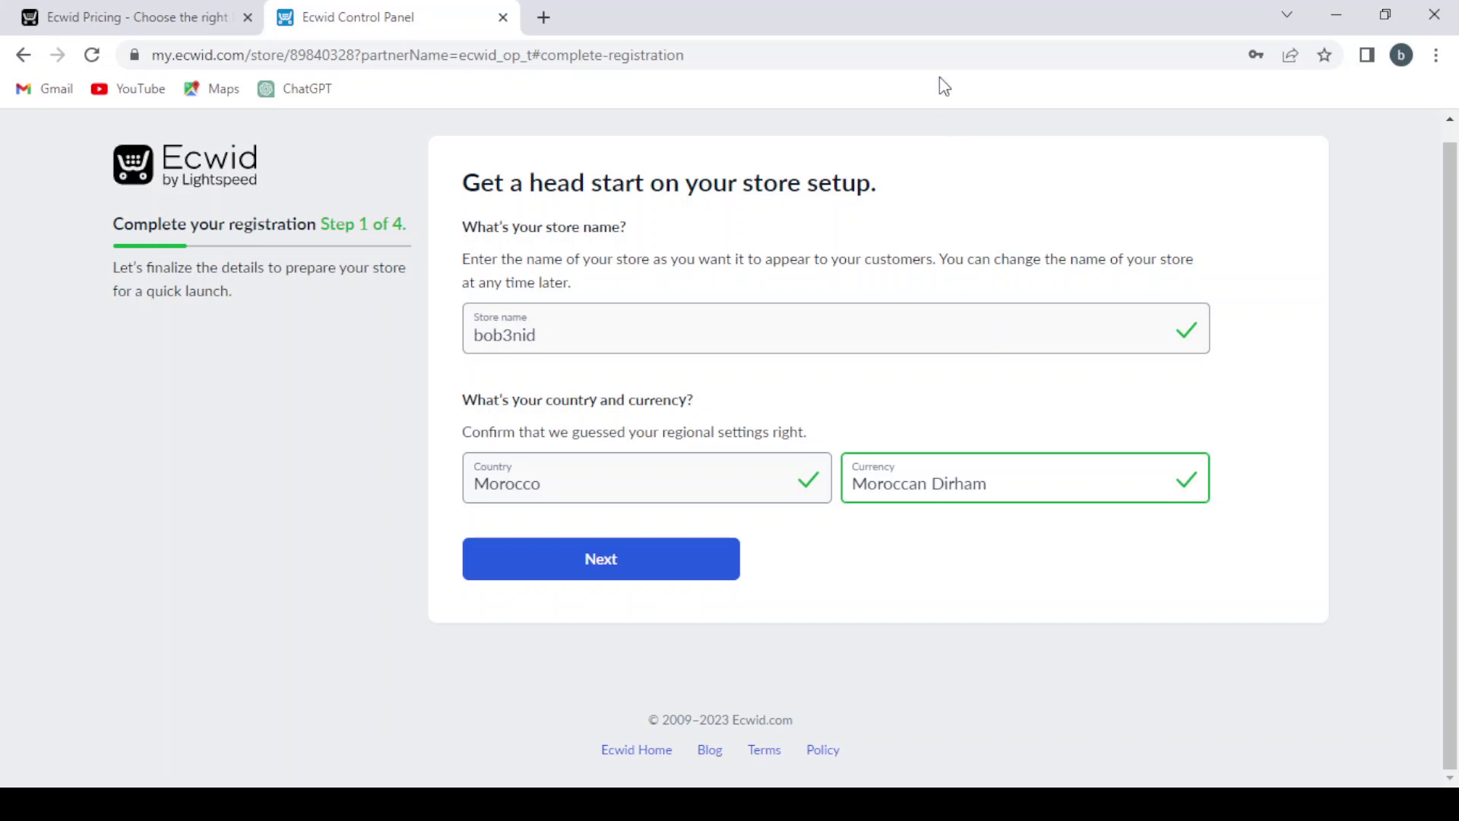
pyautogui.press('u')
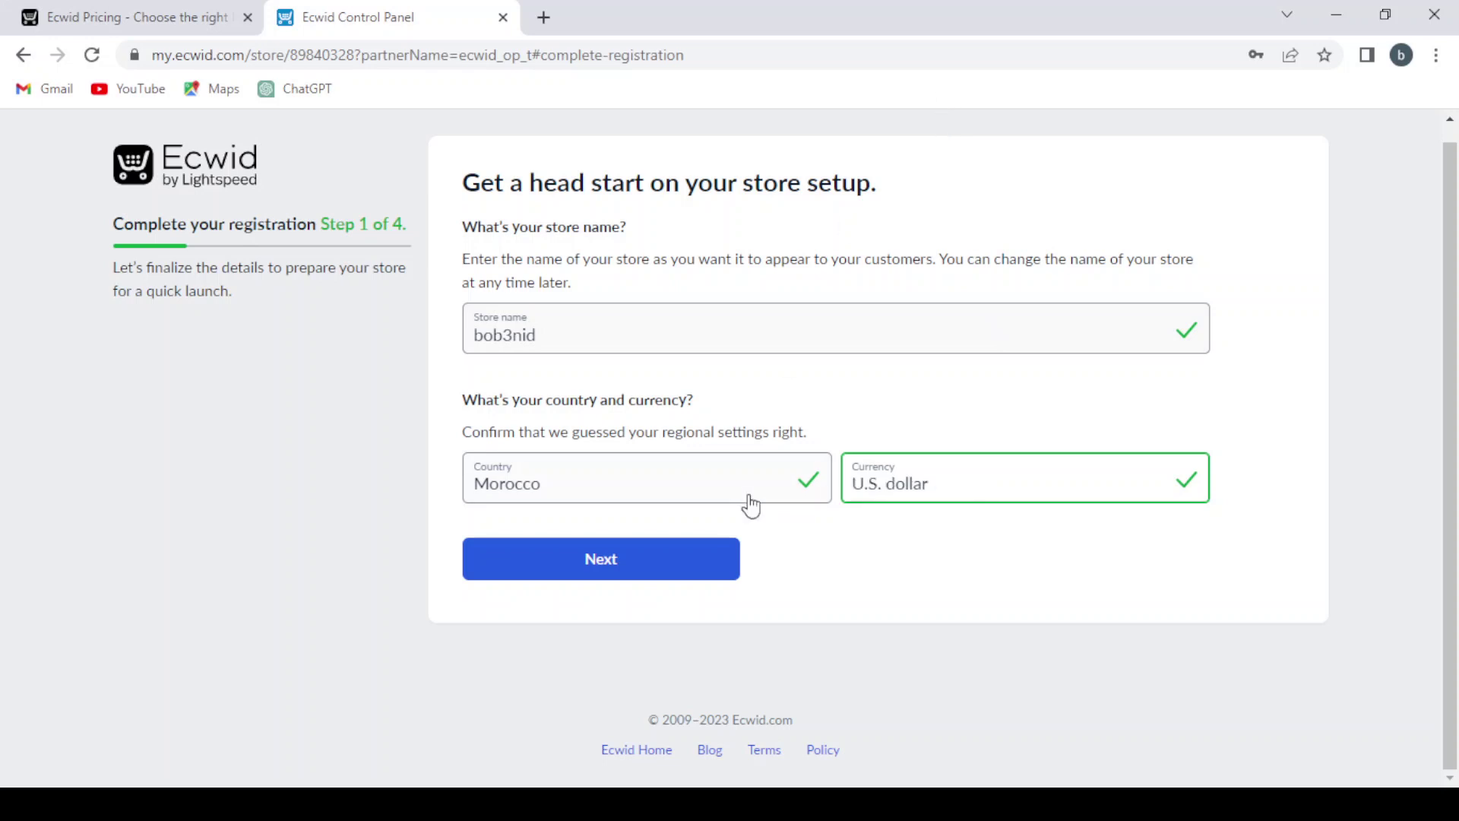
pyautogui.click(660, 565)
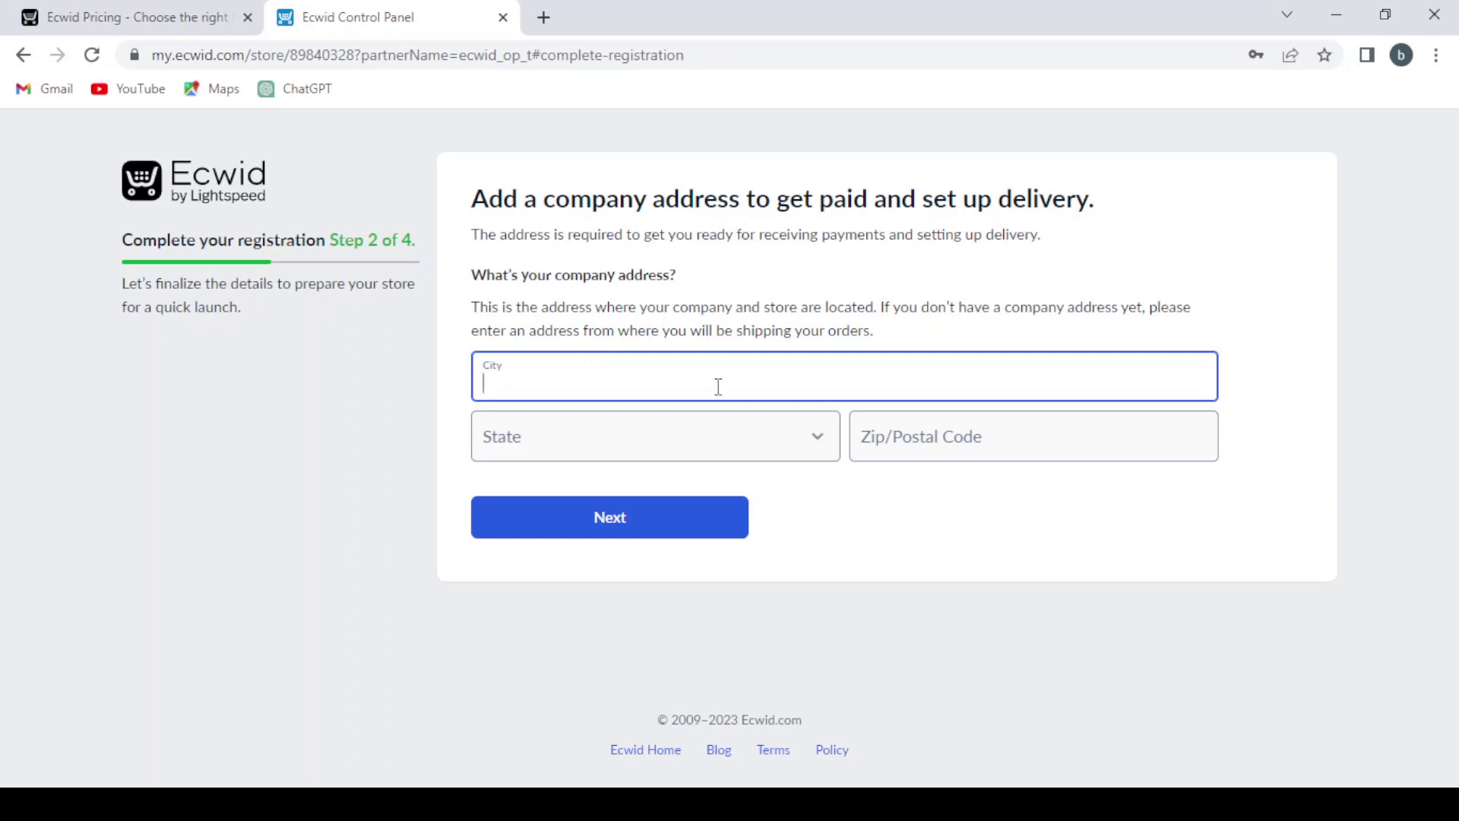
# - Pick the company state, then answer step 3: just getting started, Pet Care, not for someone else
pyautogui.click(793, 444)
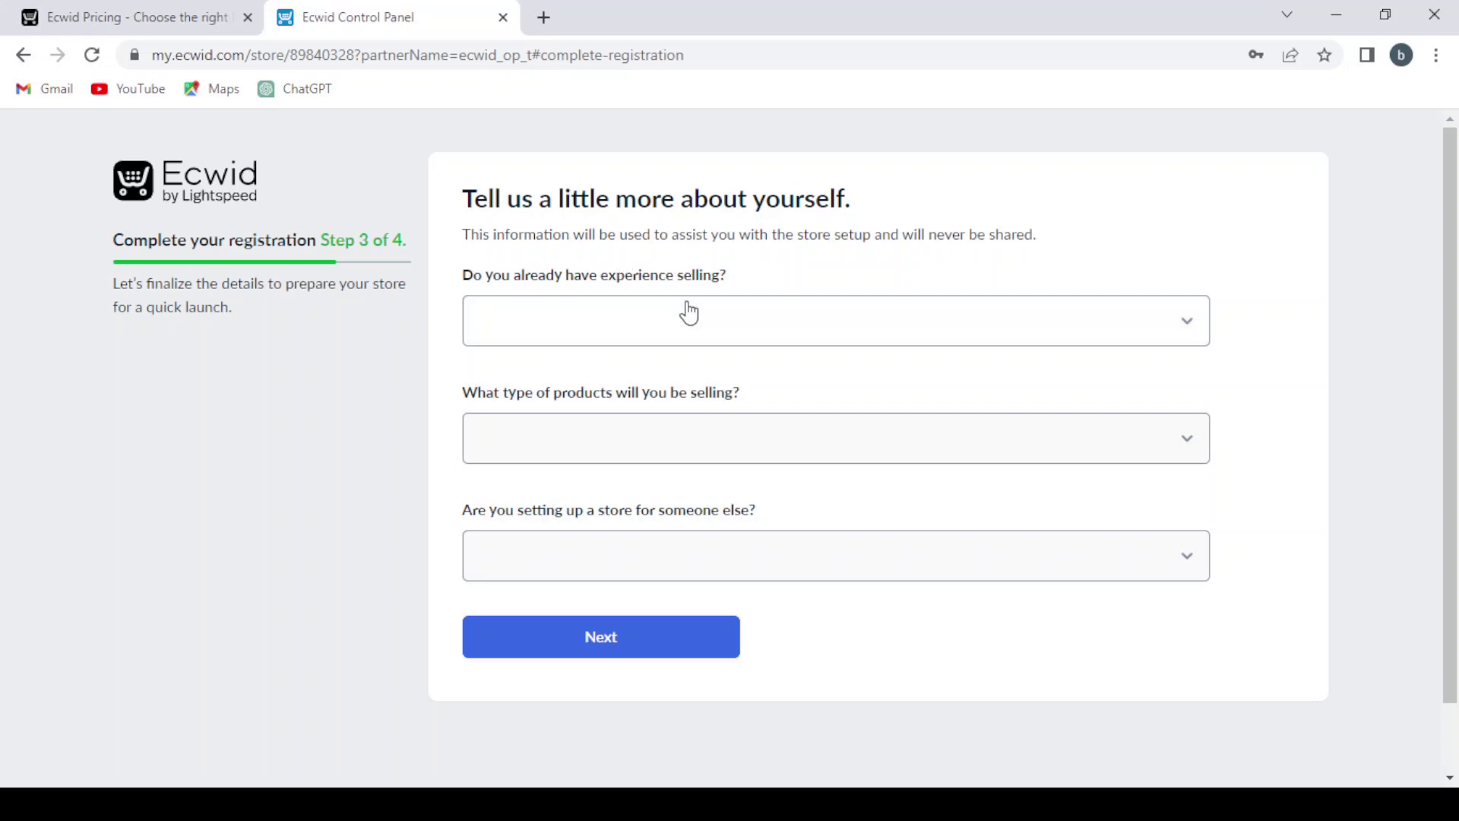
pyautogui.click(689, 312)
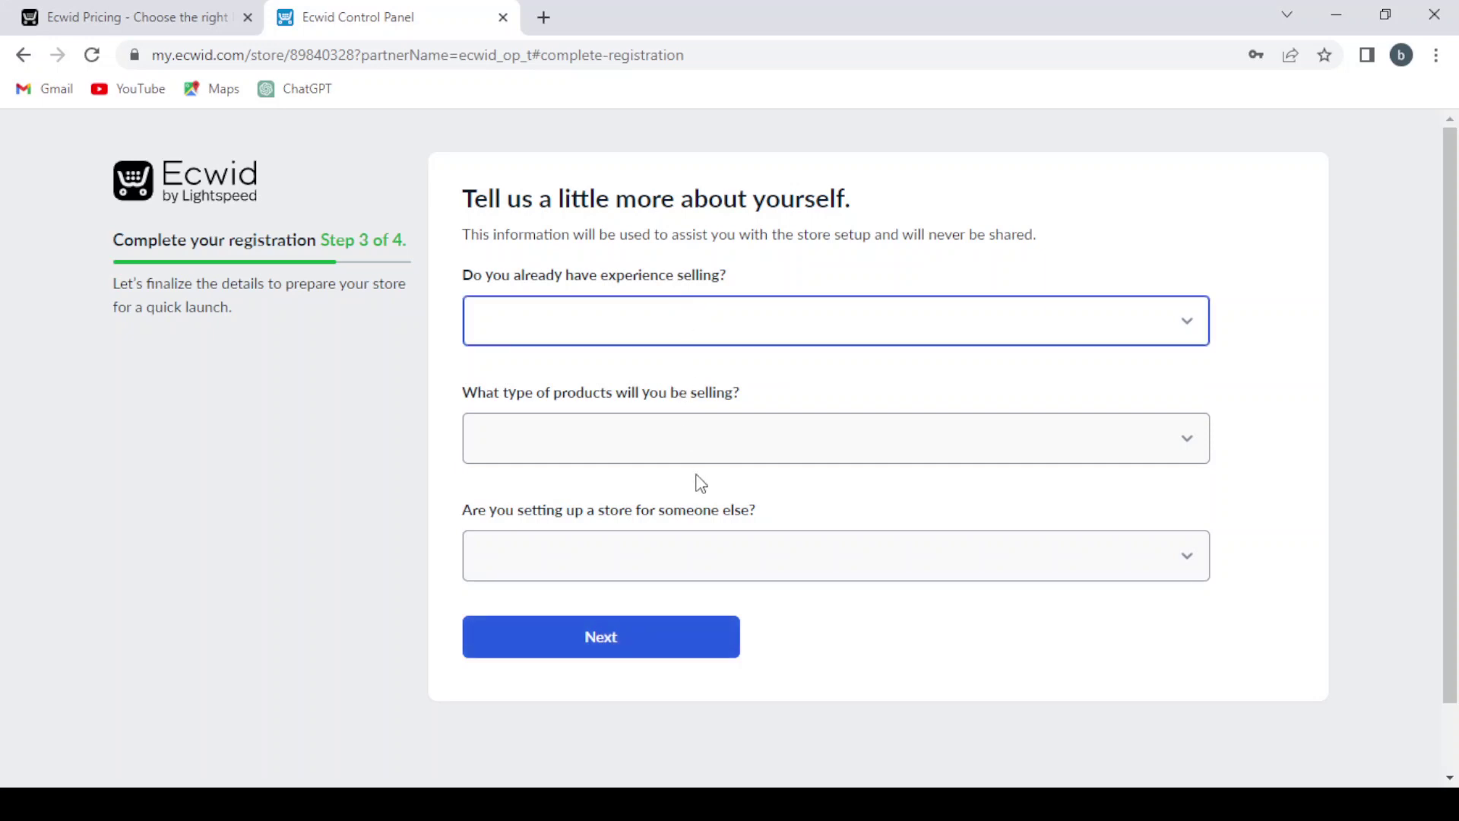
pyautogui.click(662, 377)
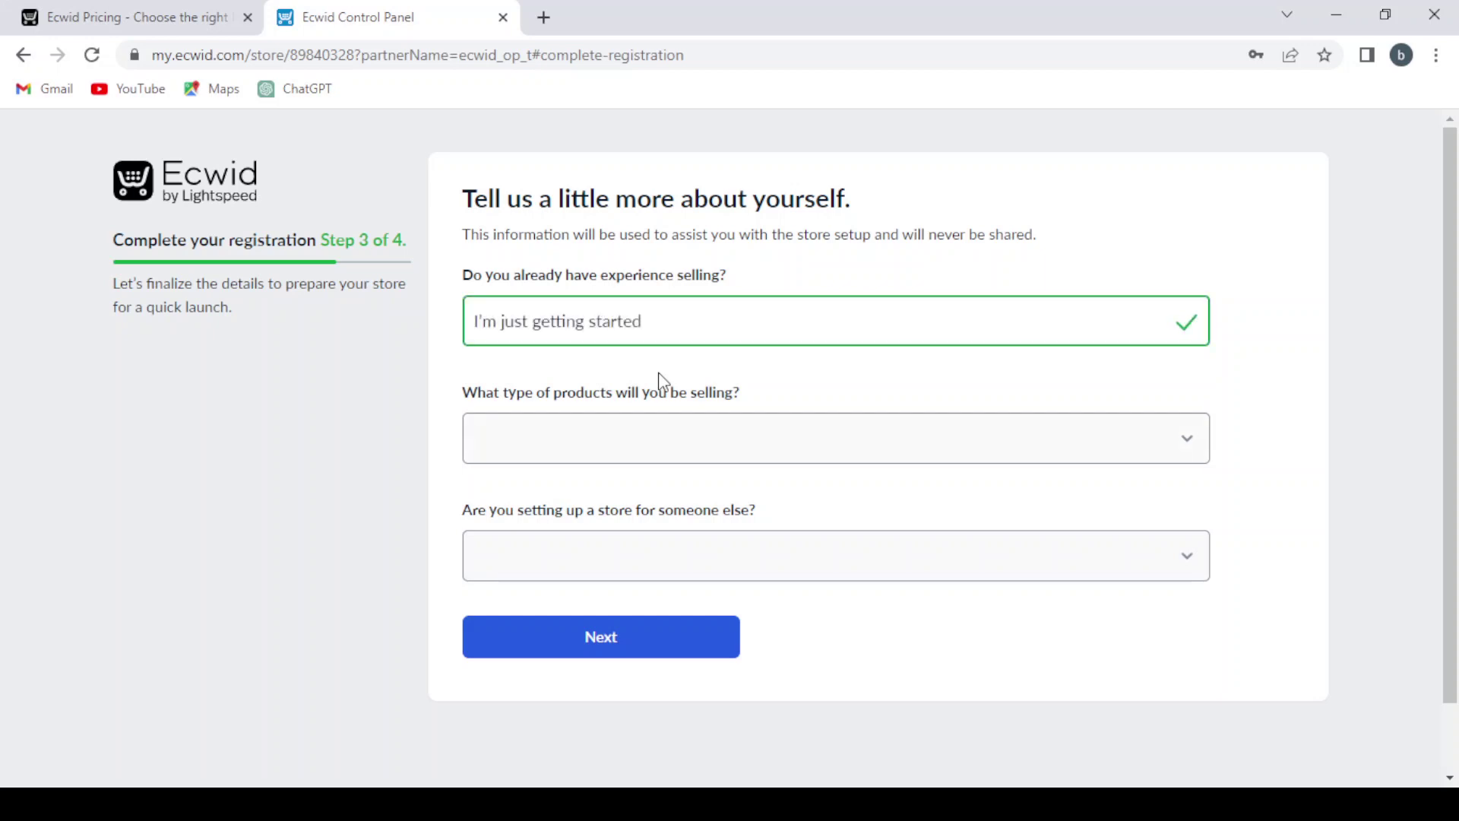
pyautogui.click(634, 454)
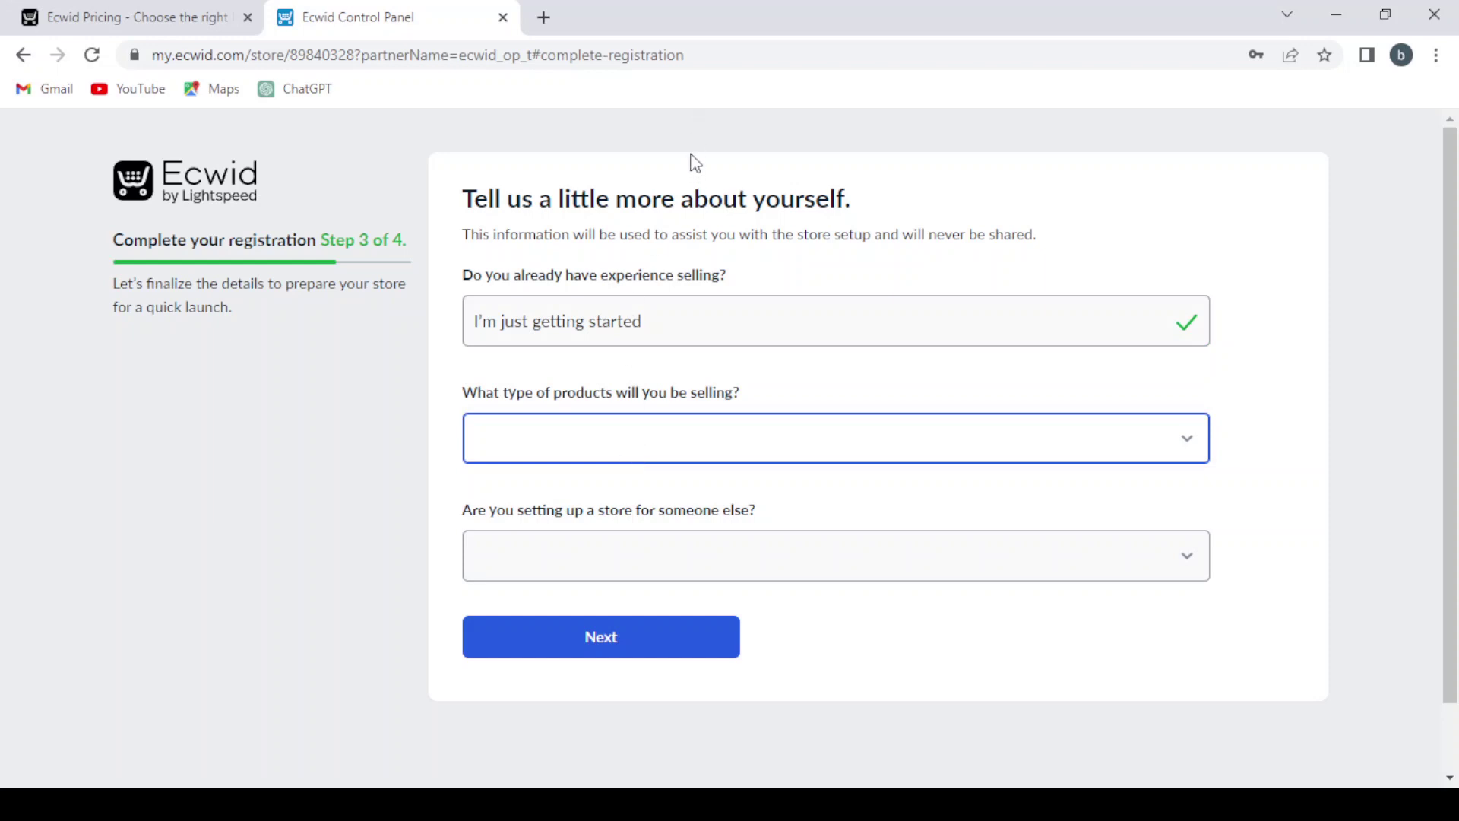
pyautogui.press('Return')
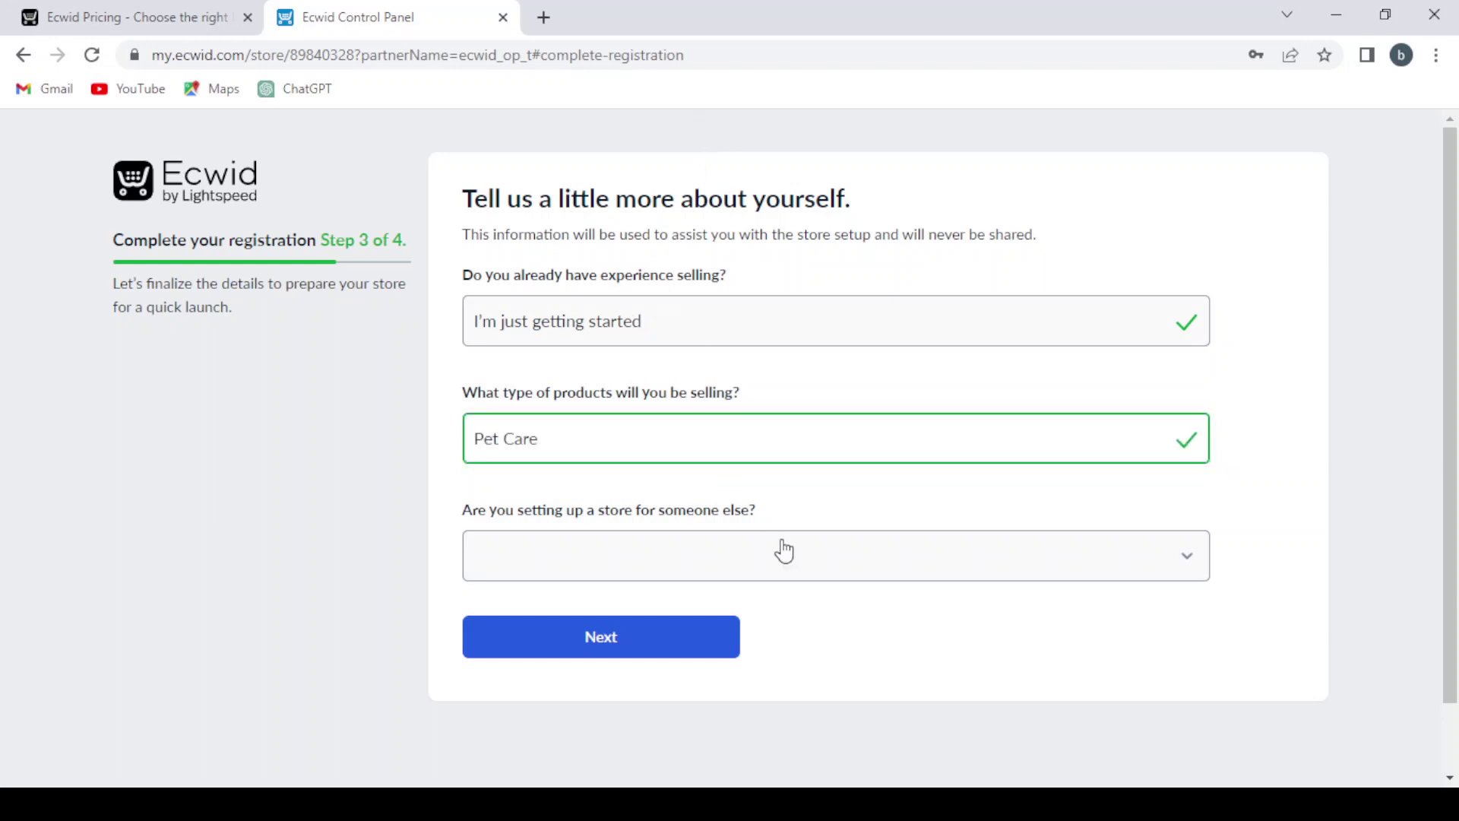
pyautogui.click(853, 554)
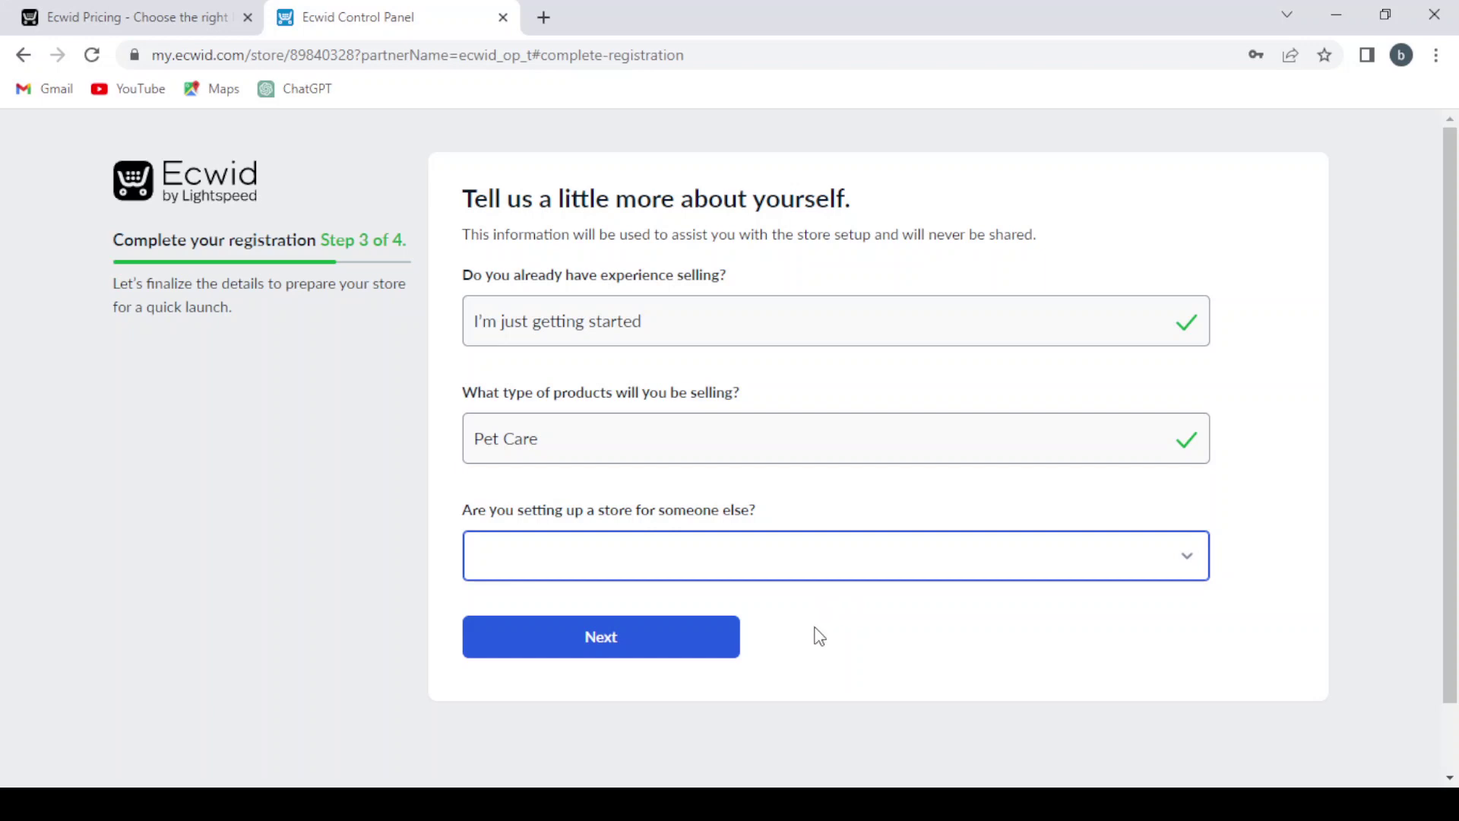
pyautogui.press('Down')
pyautogui.click(608, 639)
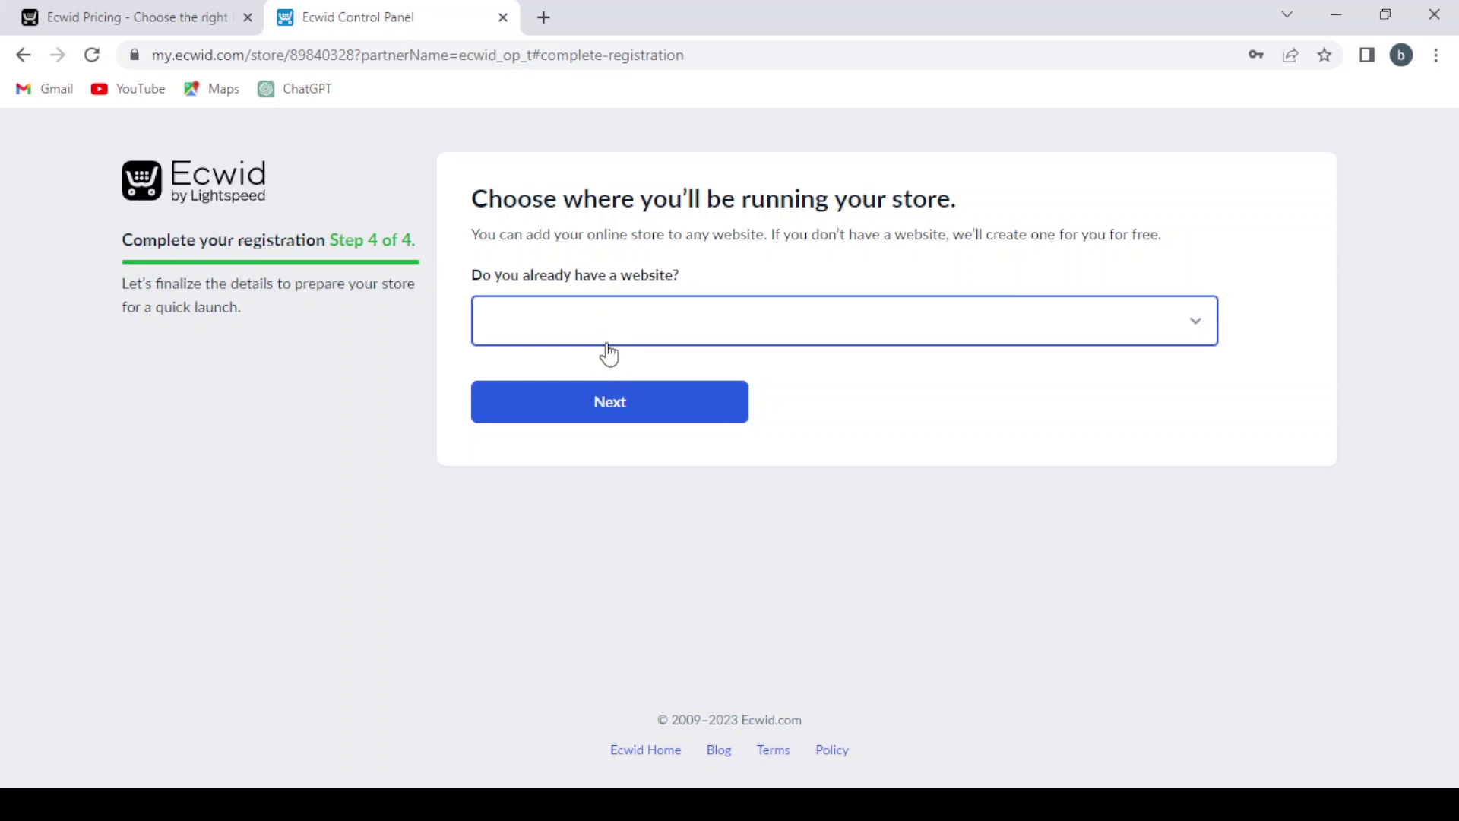
# - Answer No to having a website, keep the suggested free address, and create the store on the Free plan
pyautogui.click(606, 396)
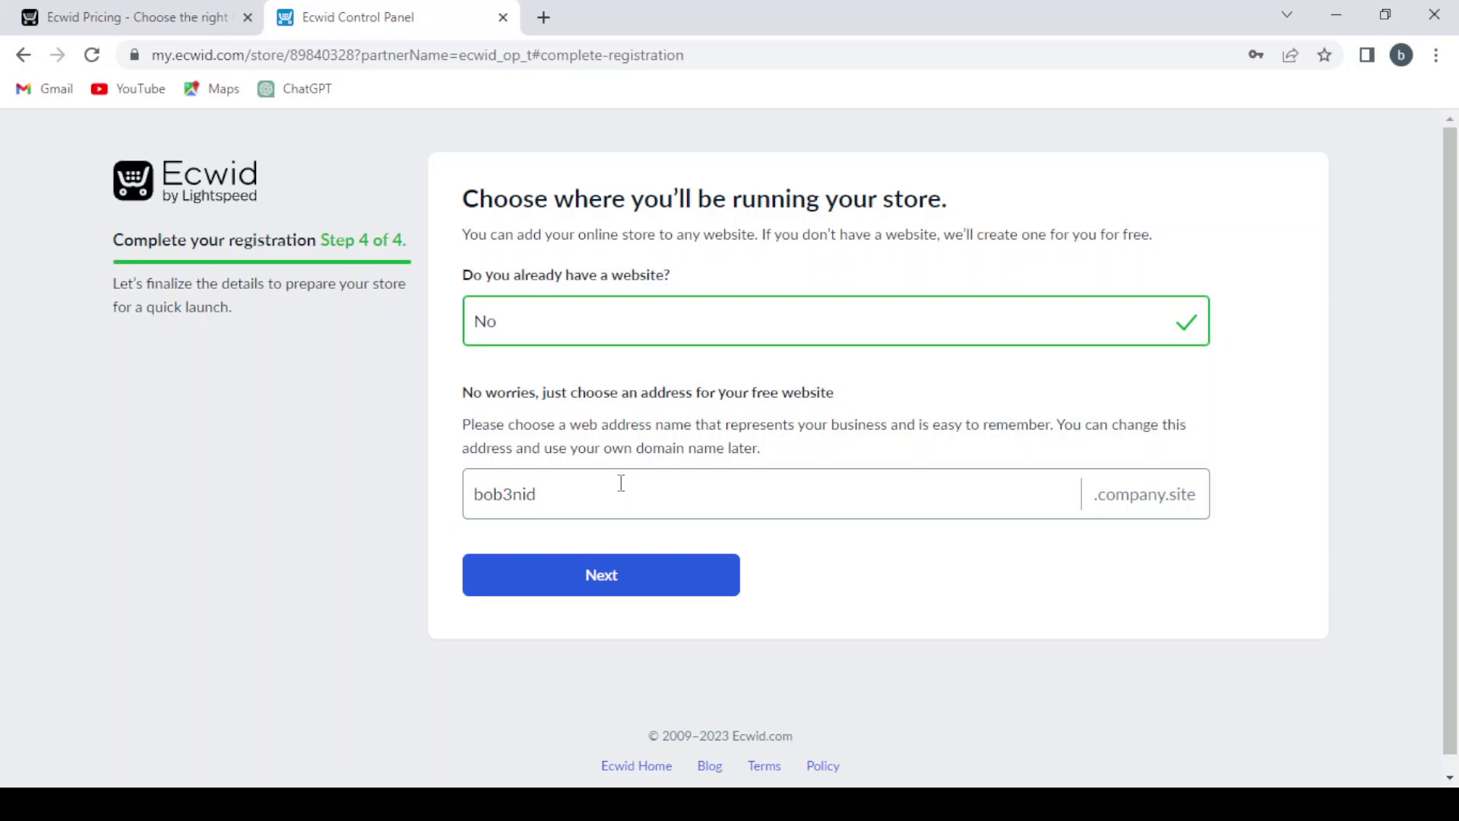
pyautogui.click(755, 488)
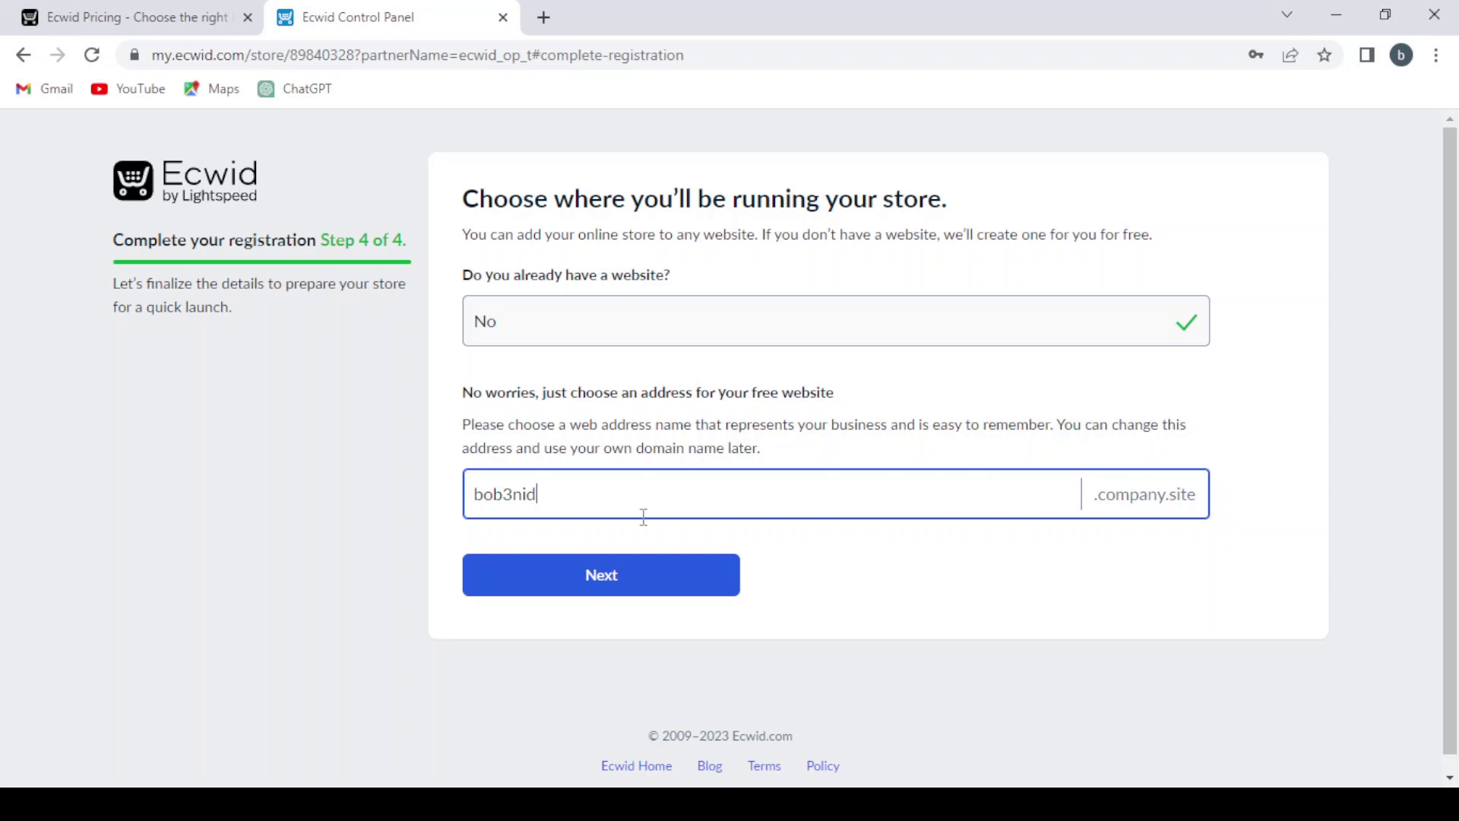
pyautogui.click(674, 580)
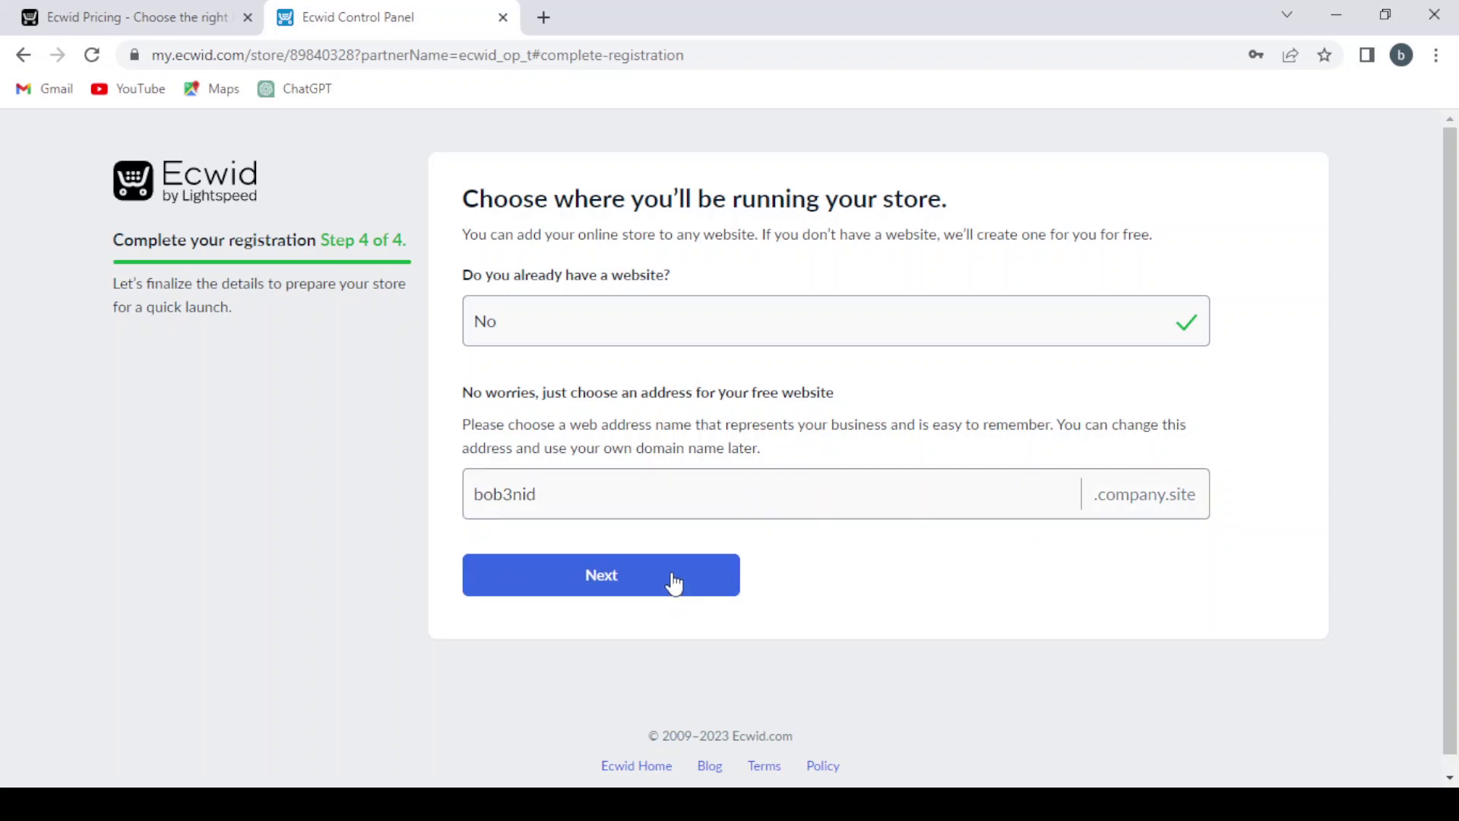
pyautogui.click(673, 580)
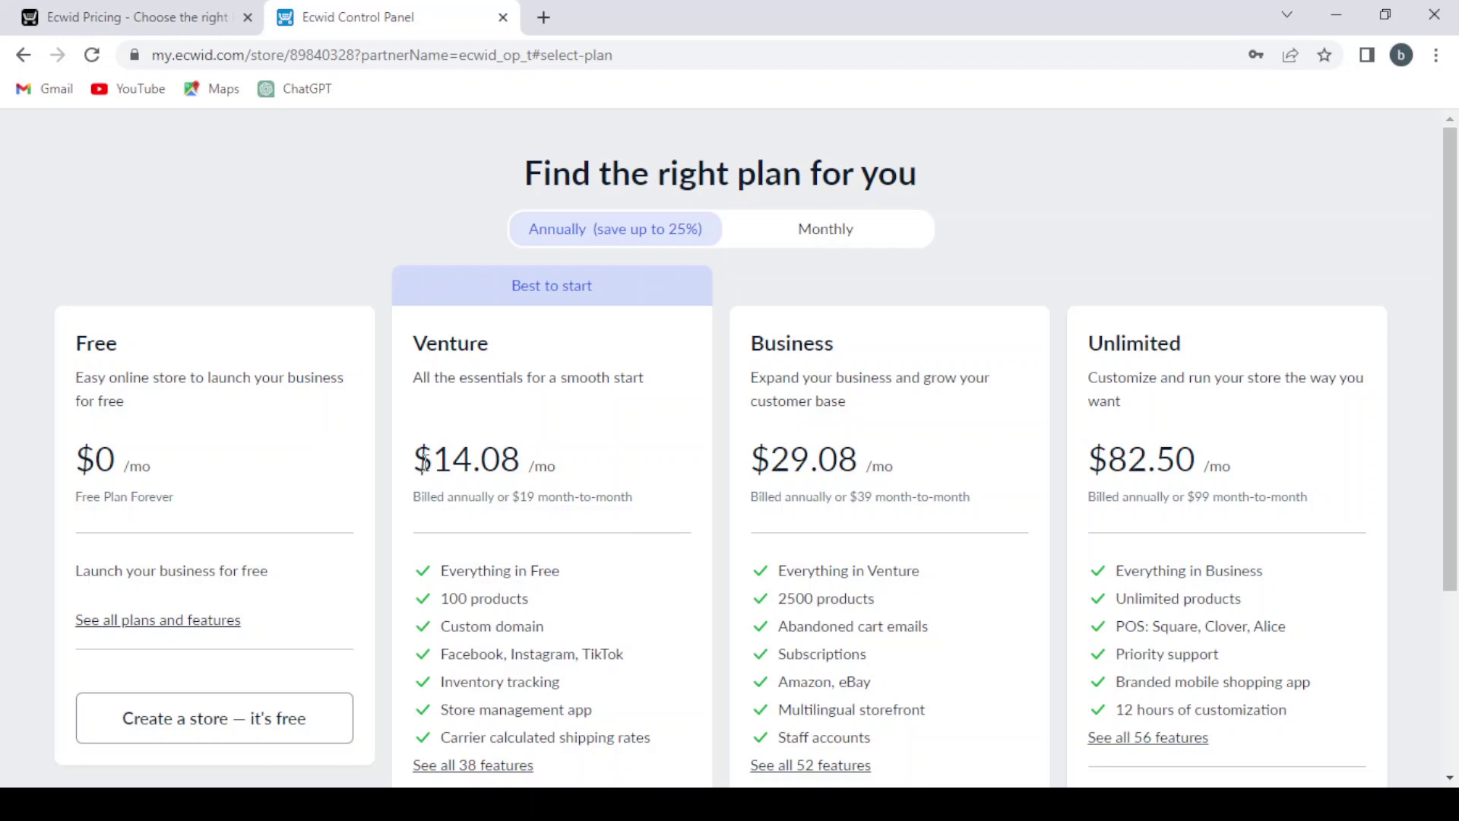
pyautogui.scroll(-2, 425, 467)
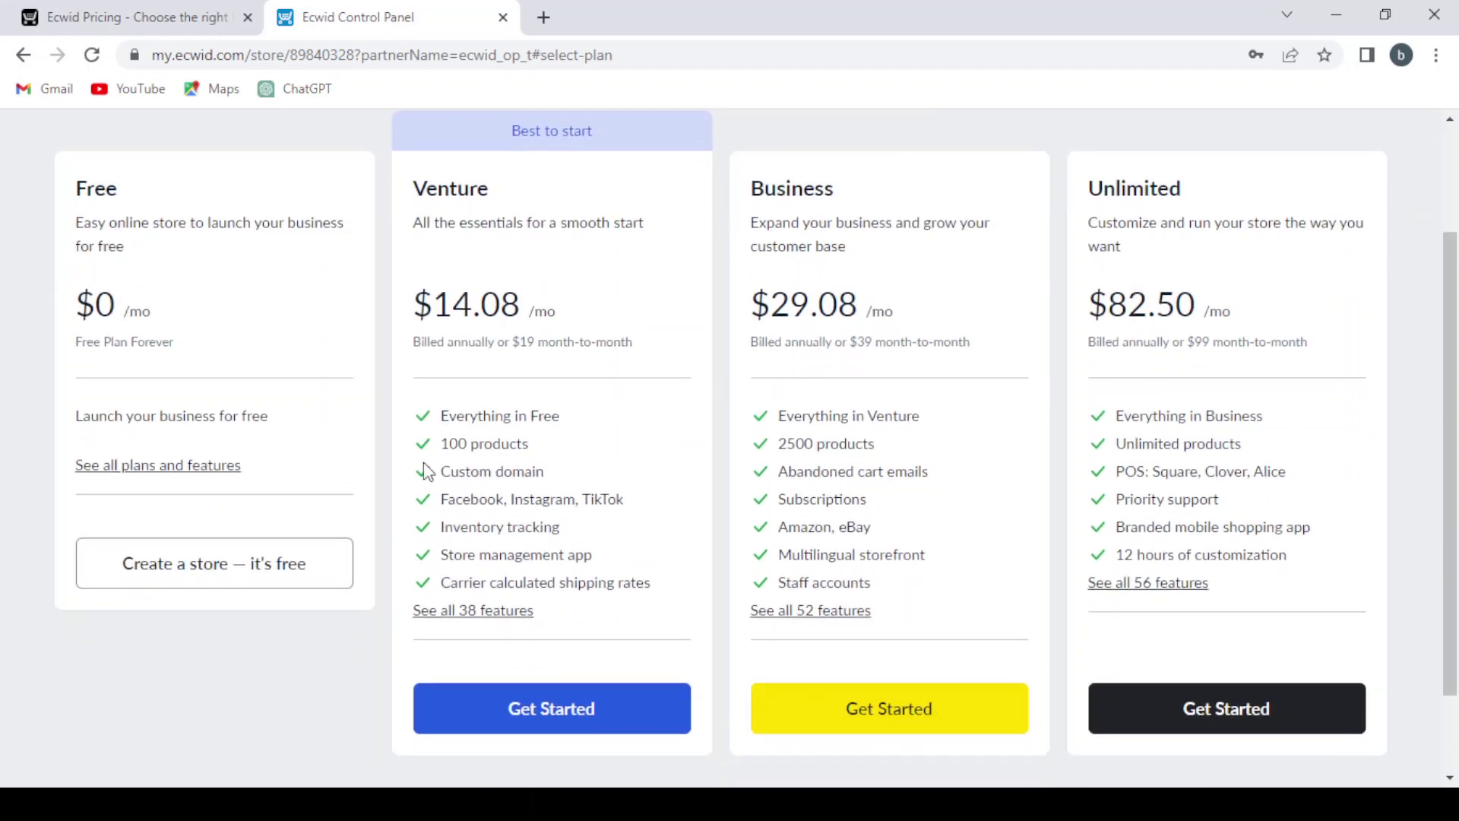
pyautogui.scroll(-2, 425, 468)
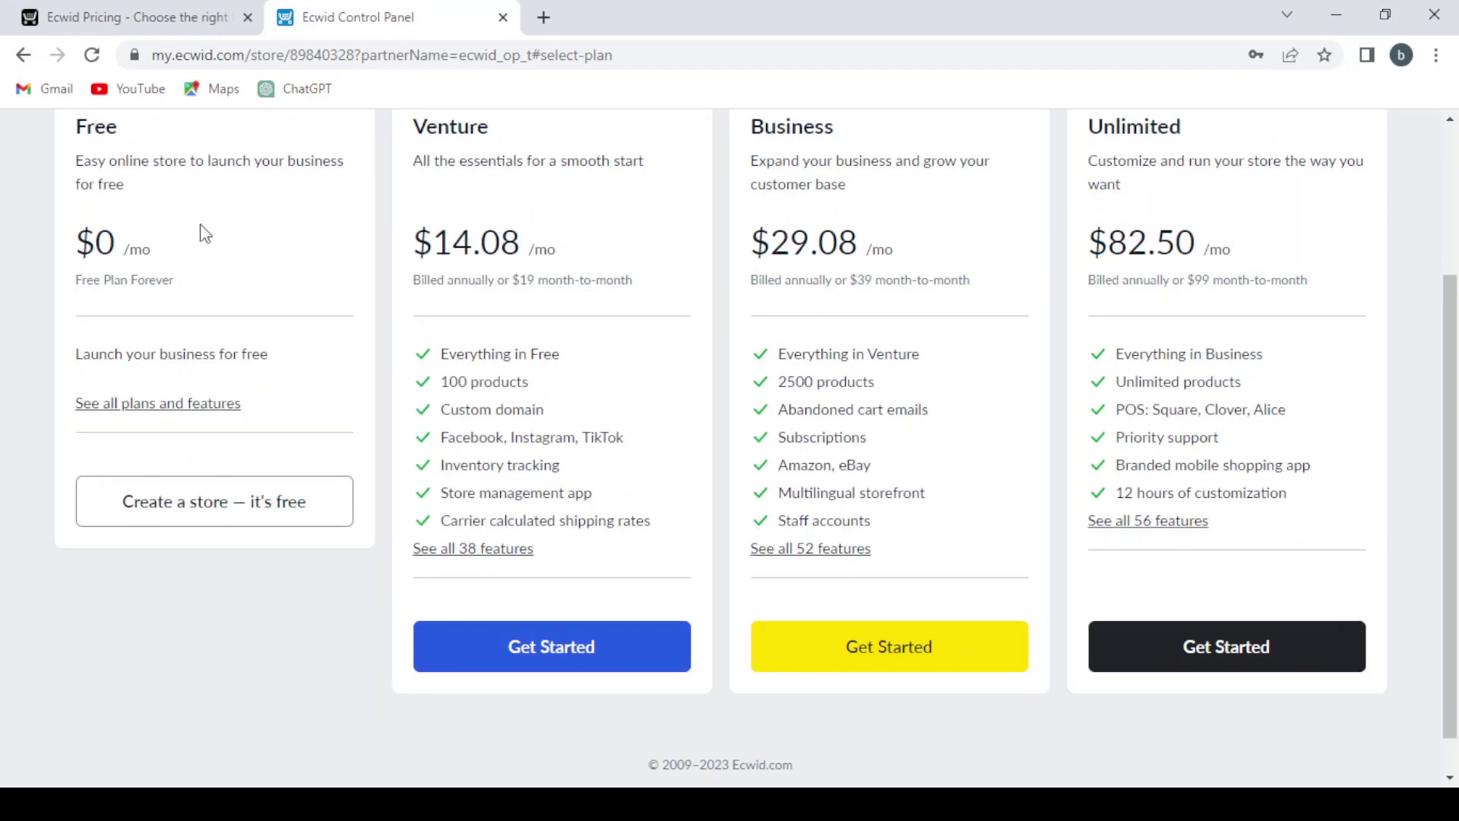
pyautogui.click(217, 508)
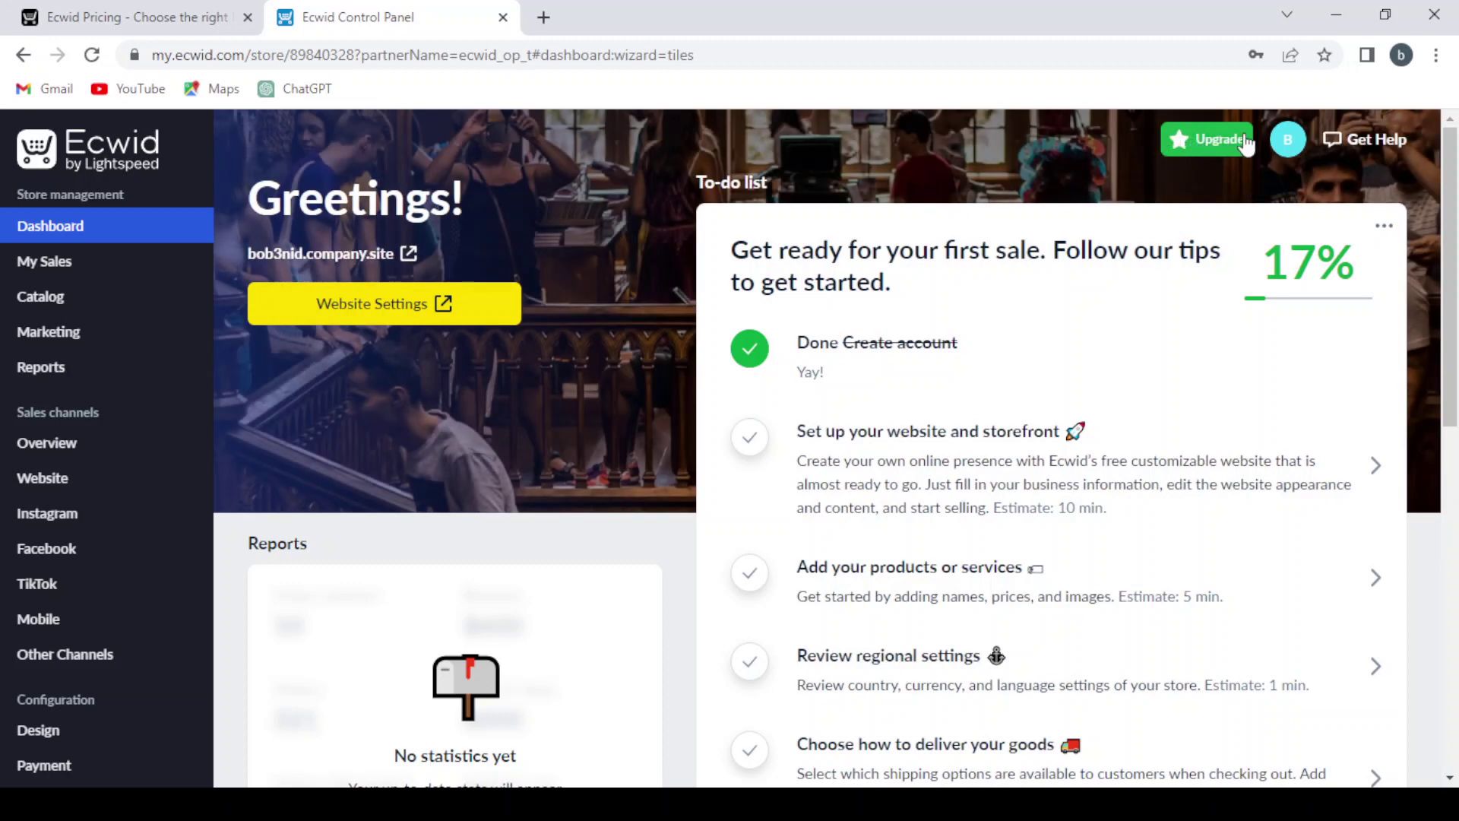
pyautogui.scroll(-1, 1103, 346)
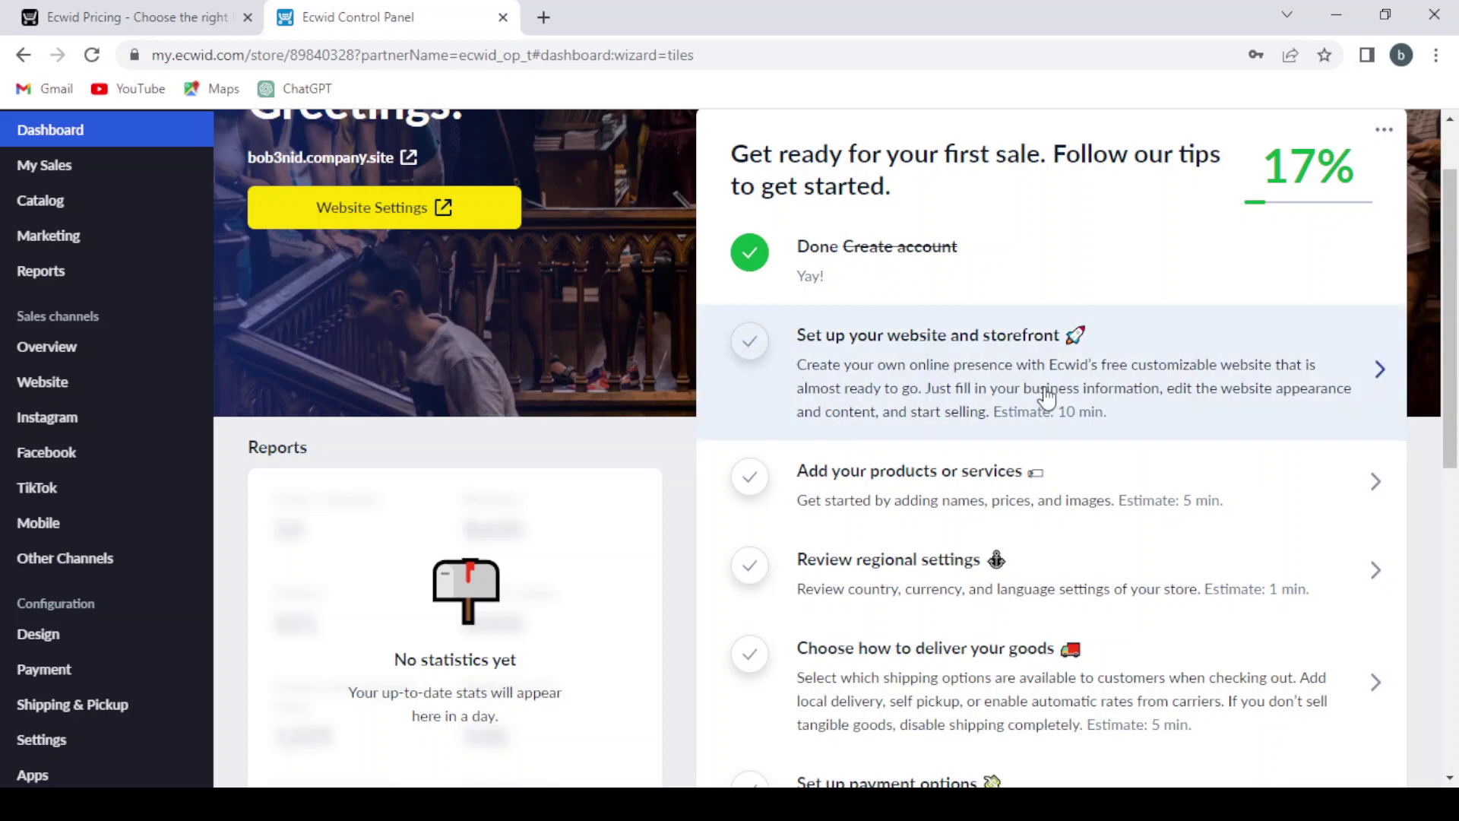
pyautogui.scroll(-1, 1045, 393)
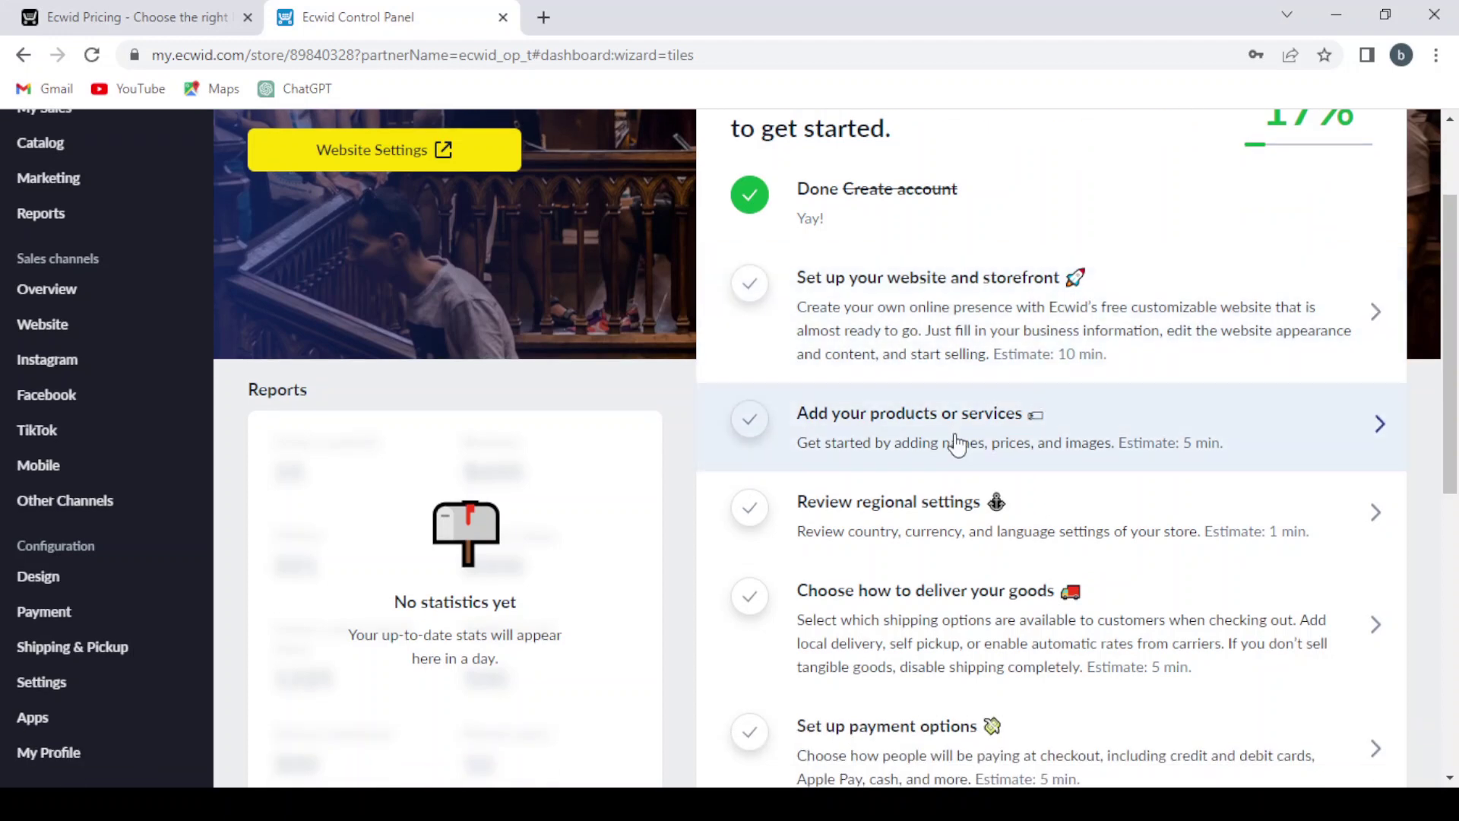
pyautogui.scroll(-1, 957, 444)
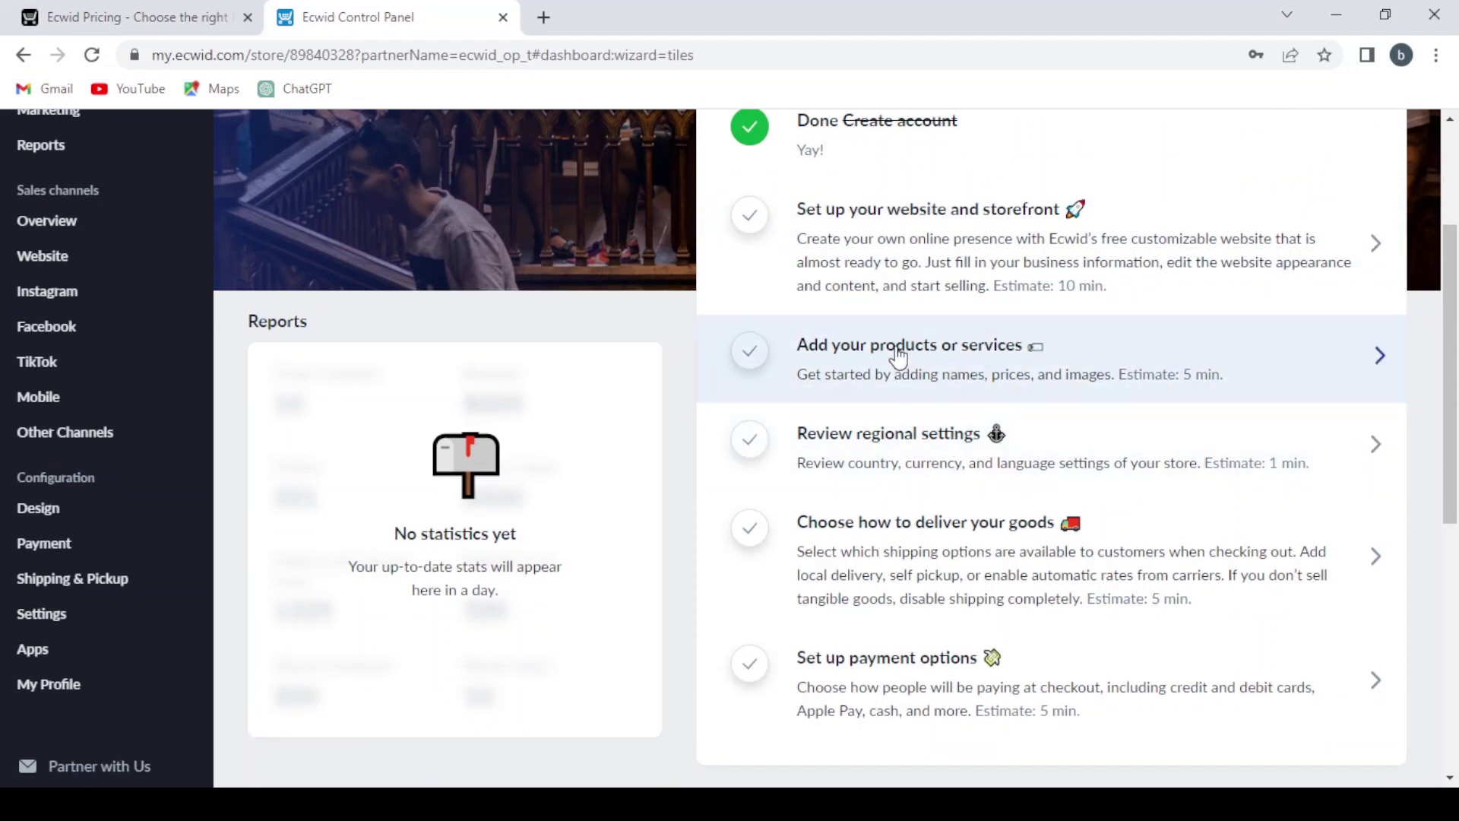
pyautogui.scroll(-3, 909, 442)
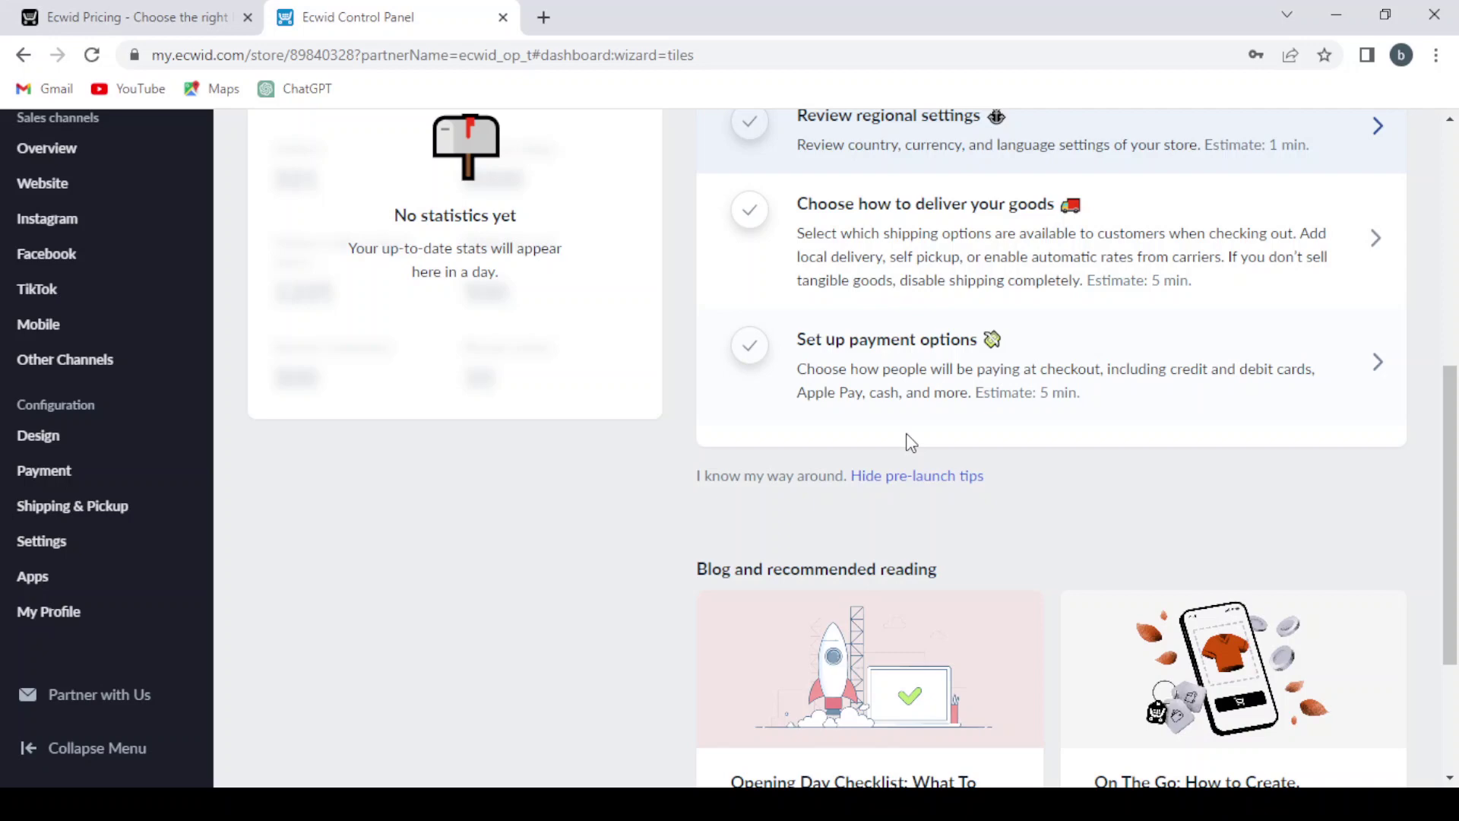
pyautogui.scroll(3, 909, 443)
pyautogui.scroll(2, 909, 442)
pyautogui.scroll(1, 908, 443)
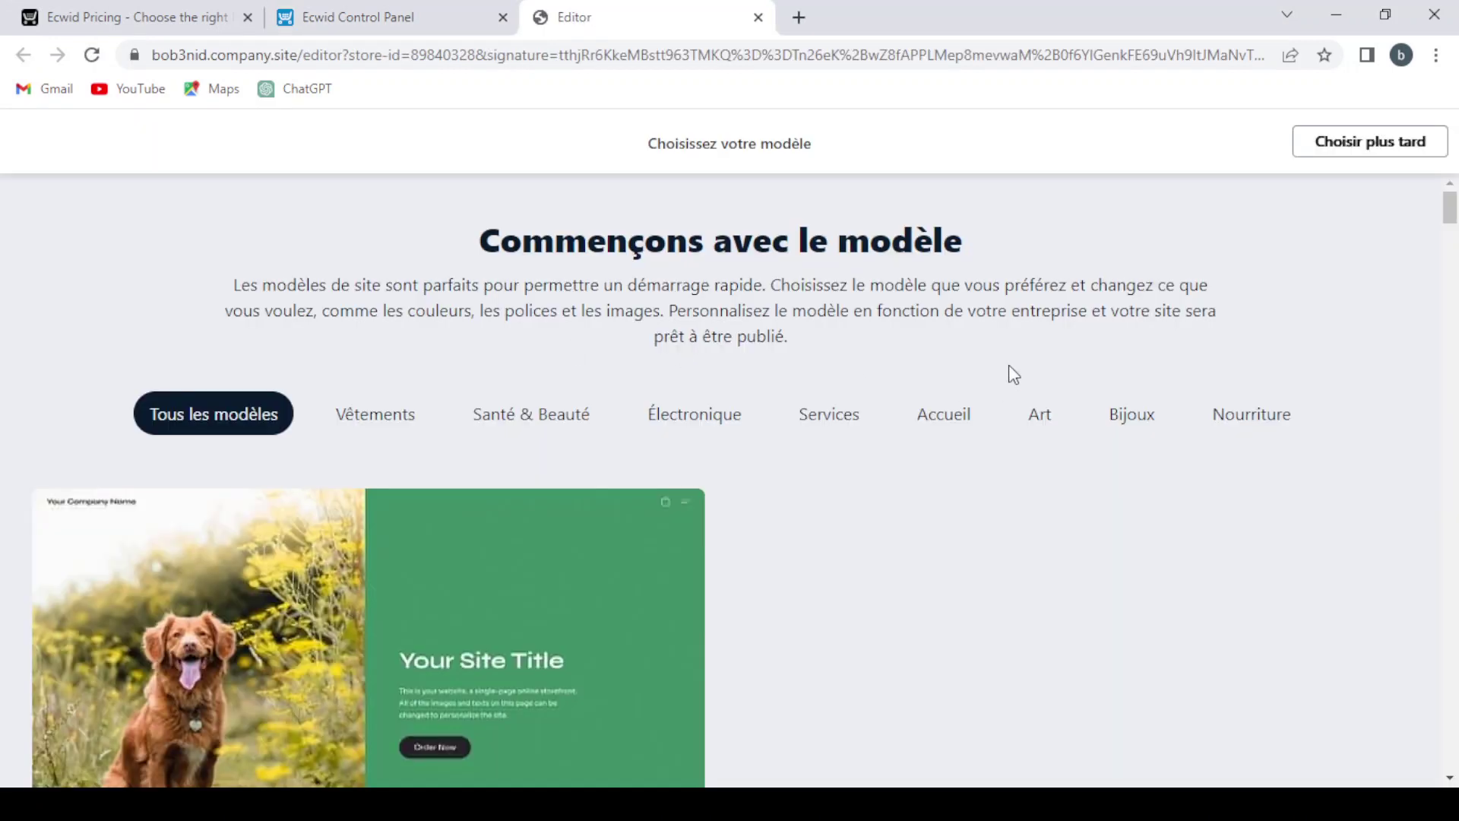
pyautogui.scroll(-3, 895, 392)
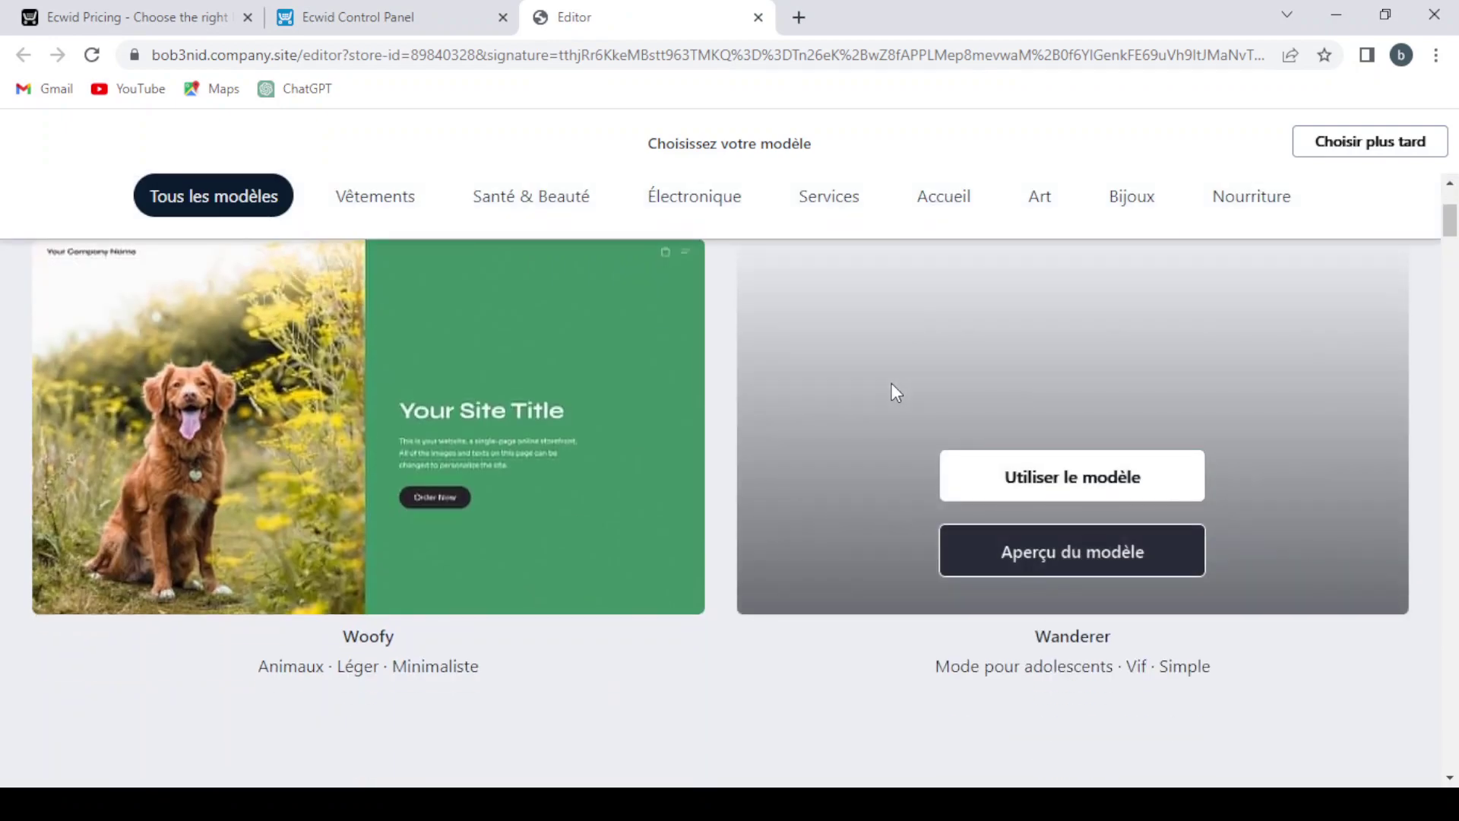
pyautogui.scroll(3, 895, 391)
pyautogui.scroll(-1, 895, 392)
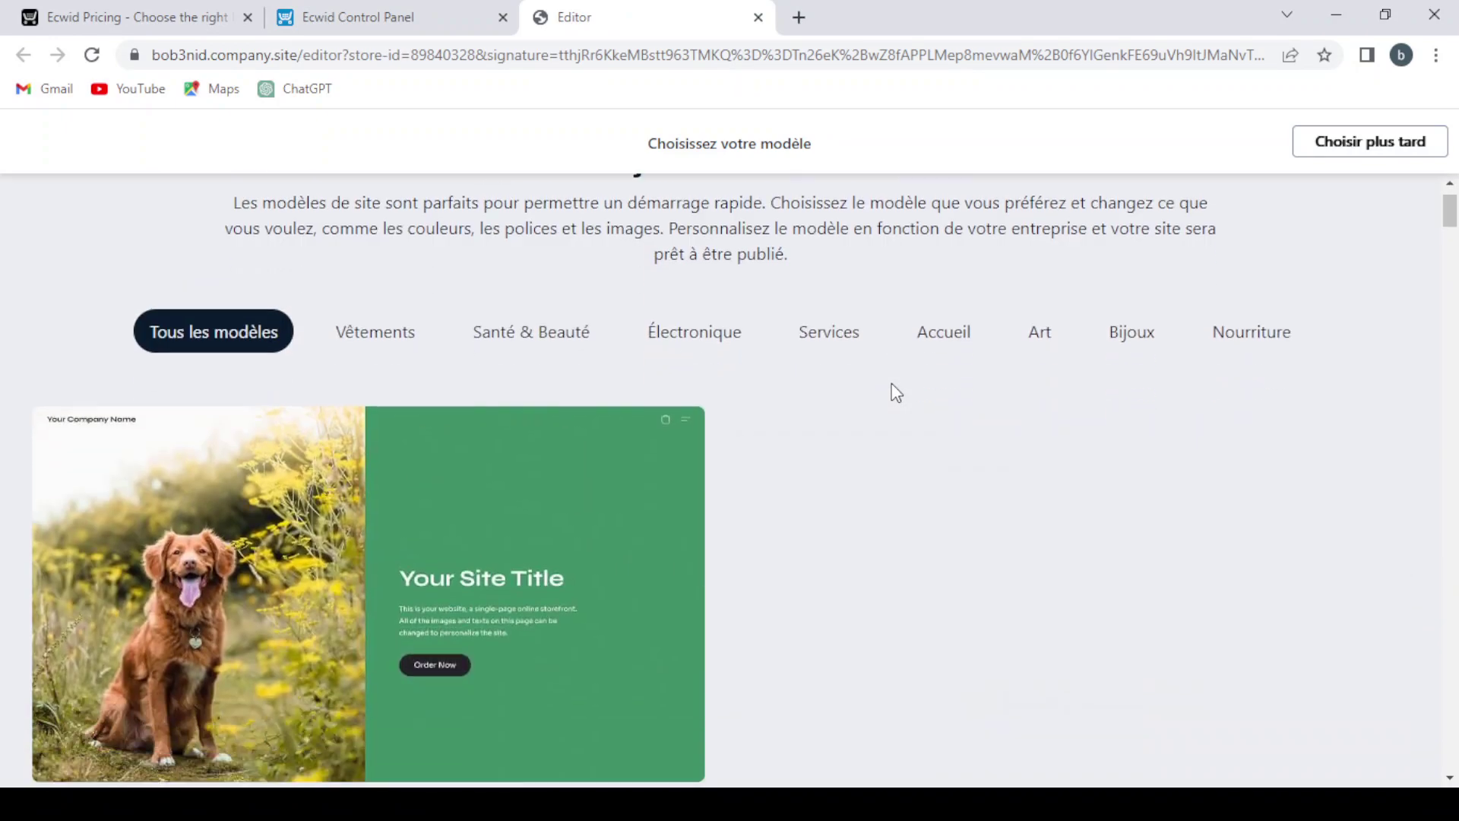
pyautogui.scroll(-1, 895, 392)
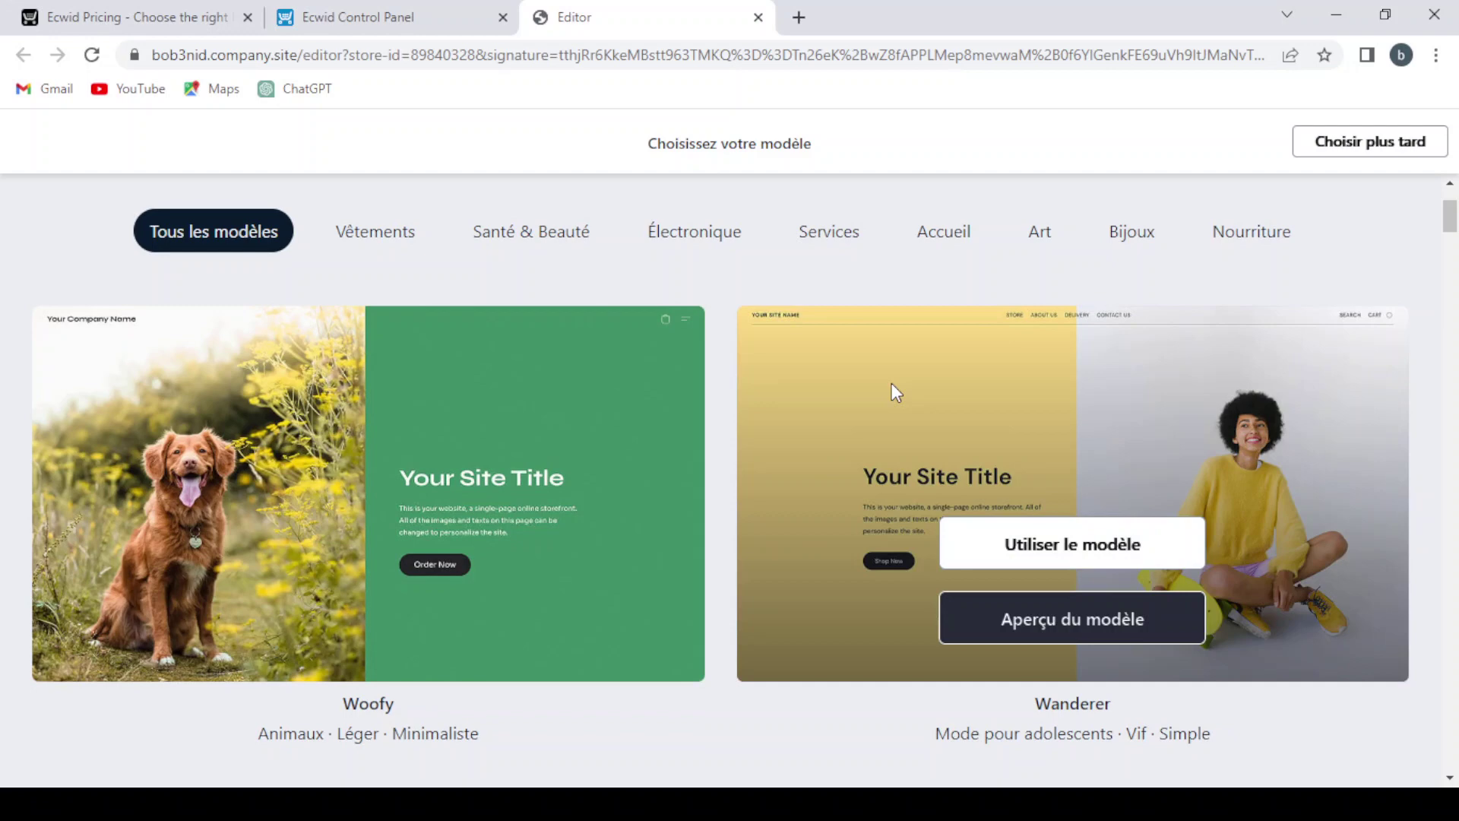
pyautogui.scroll(-2, 891, 383)
pyautogui.scroll(-1, 893, 383)
pyautogui.scroll(-2, 890, 383)
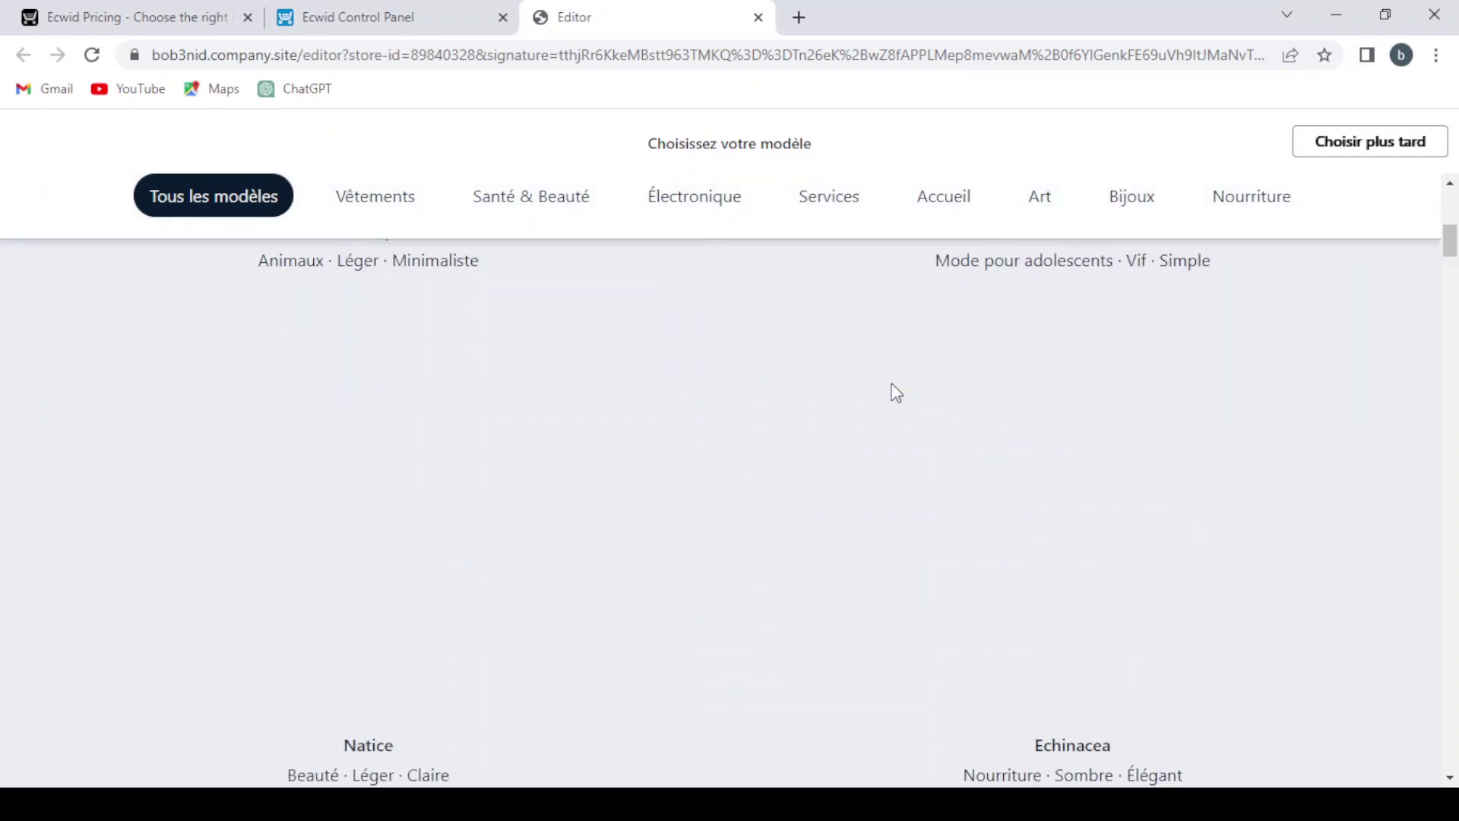
pyautogui.scroll(2, 891, 383)
pyautogui.scroll(2, 891, 381)
pyautogui.scroll(3, 895, 392)
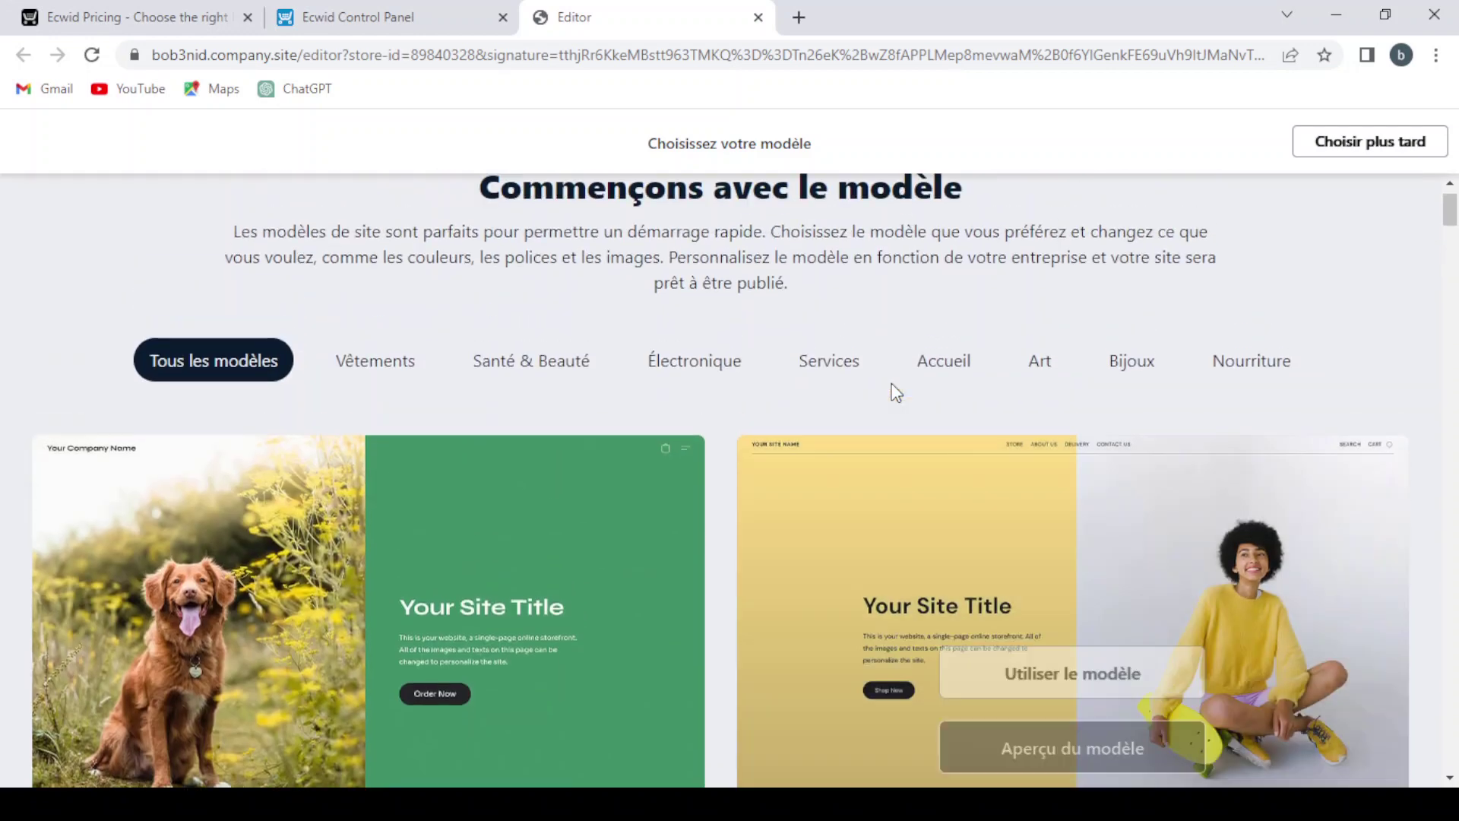
pyautogui.scroll(1, 894, 391)
pyautogui.scroll(-1, 896, 391)
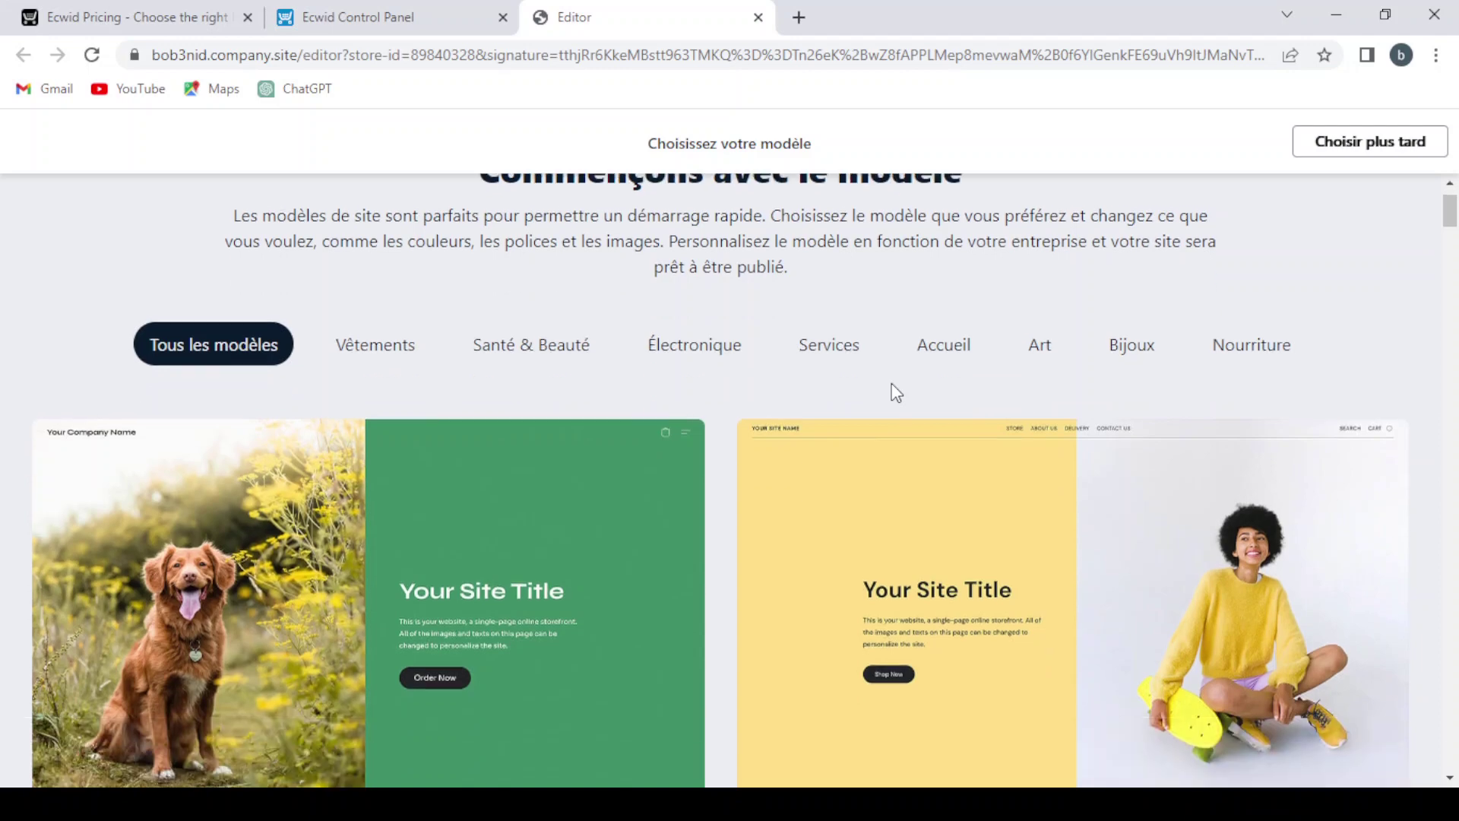
pyautogui.scroll(-3, 890, 381)
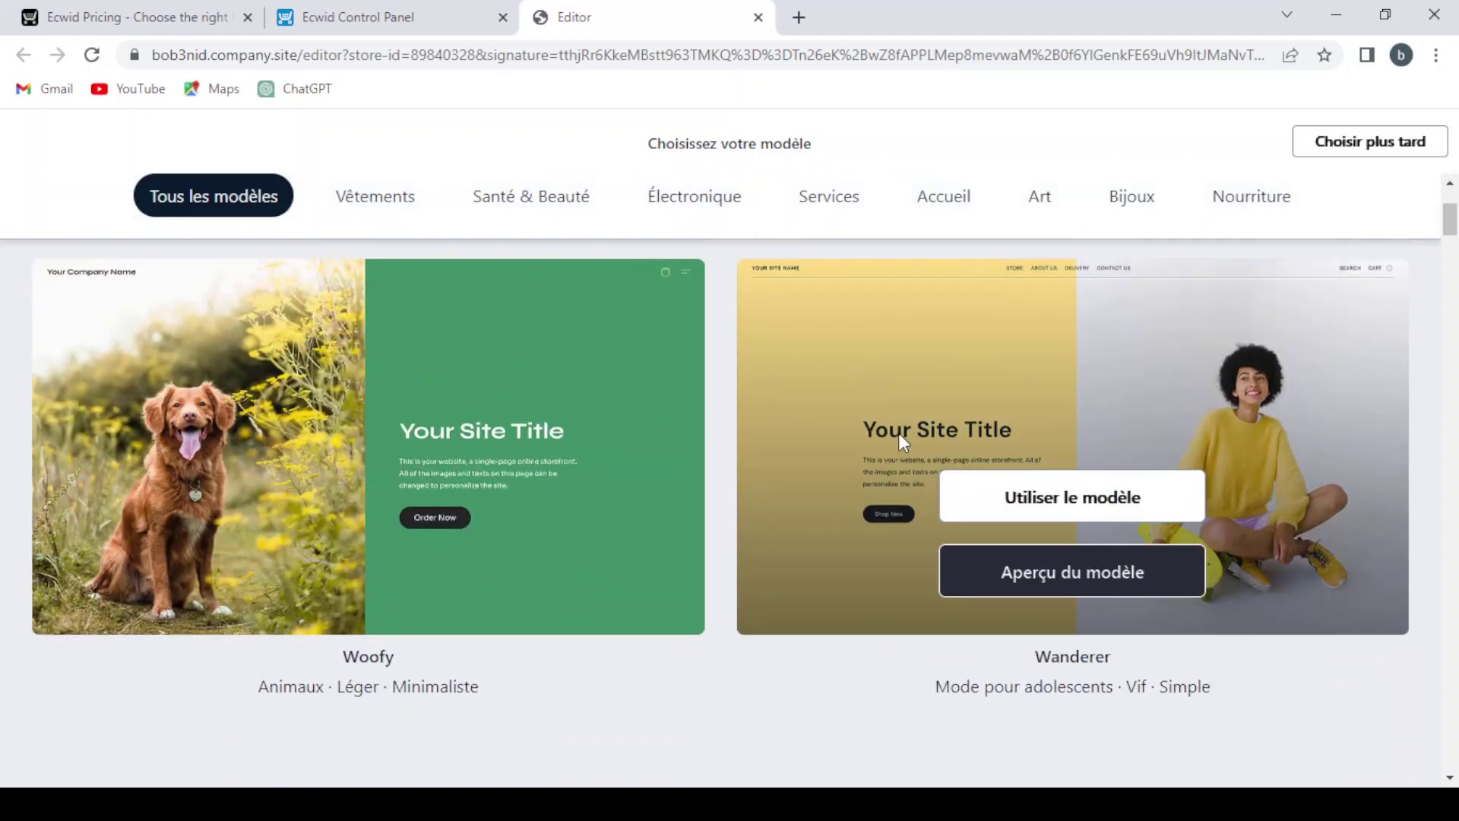
pyautogui.scroll(-3, 622, 447)
pyautogui.scroll(3, 621, 447)
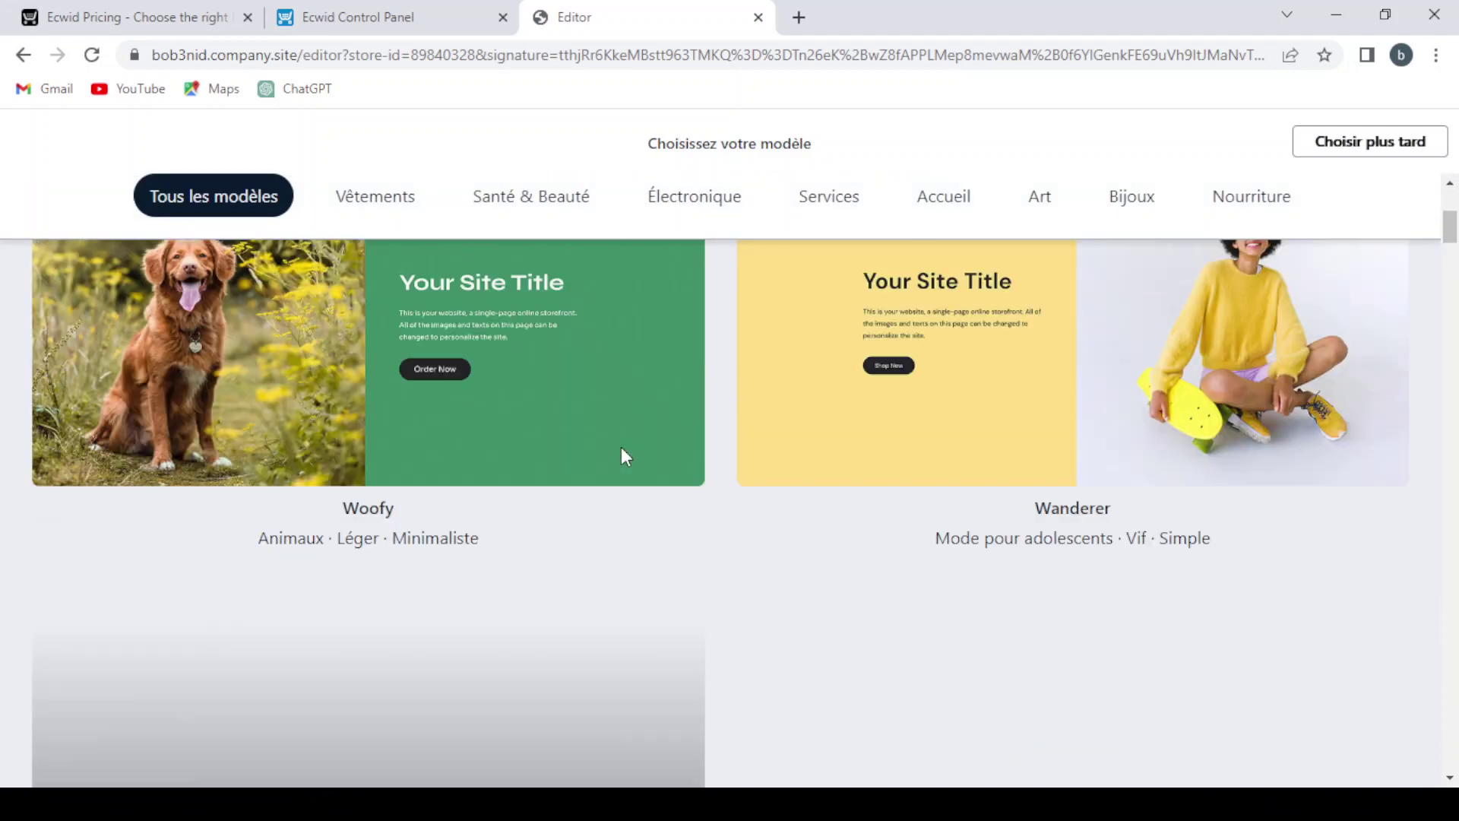
pyautogui.scroll(-2, 912, 486)
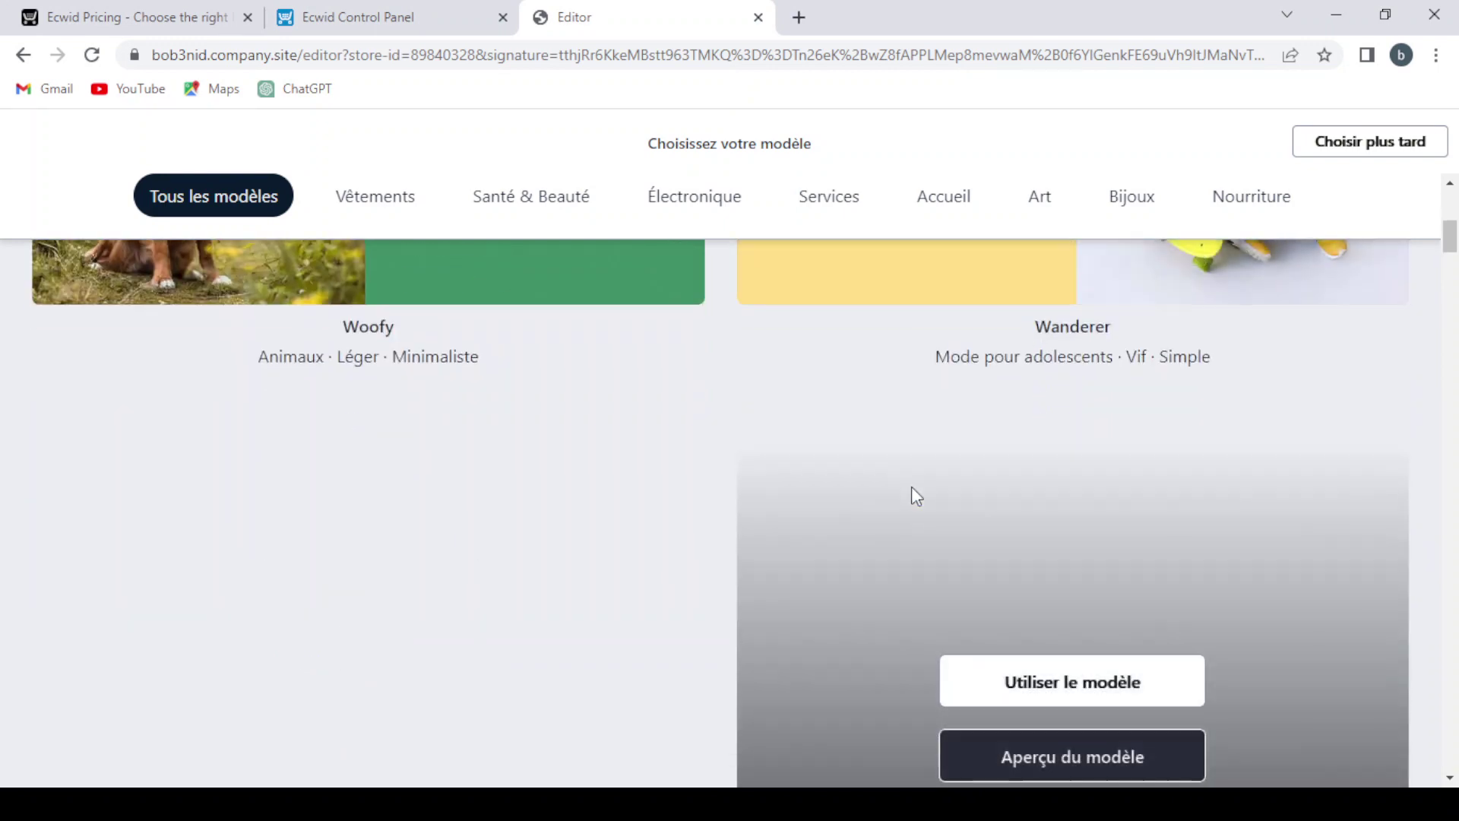
pyautogui.scroll(5, 911, 486)
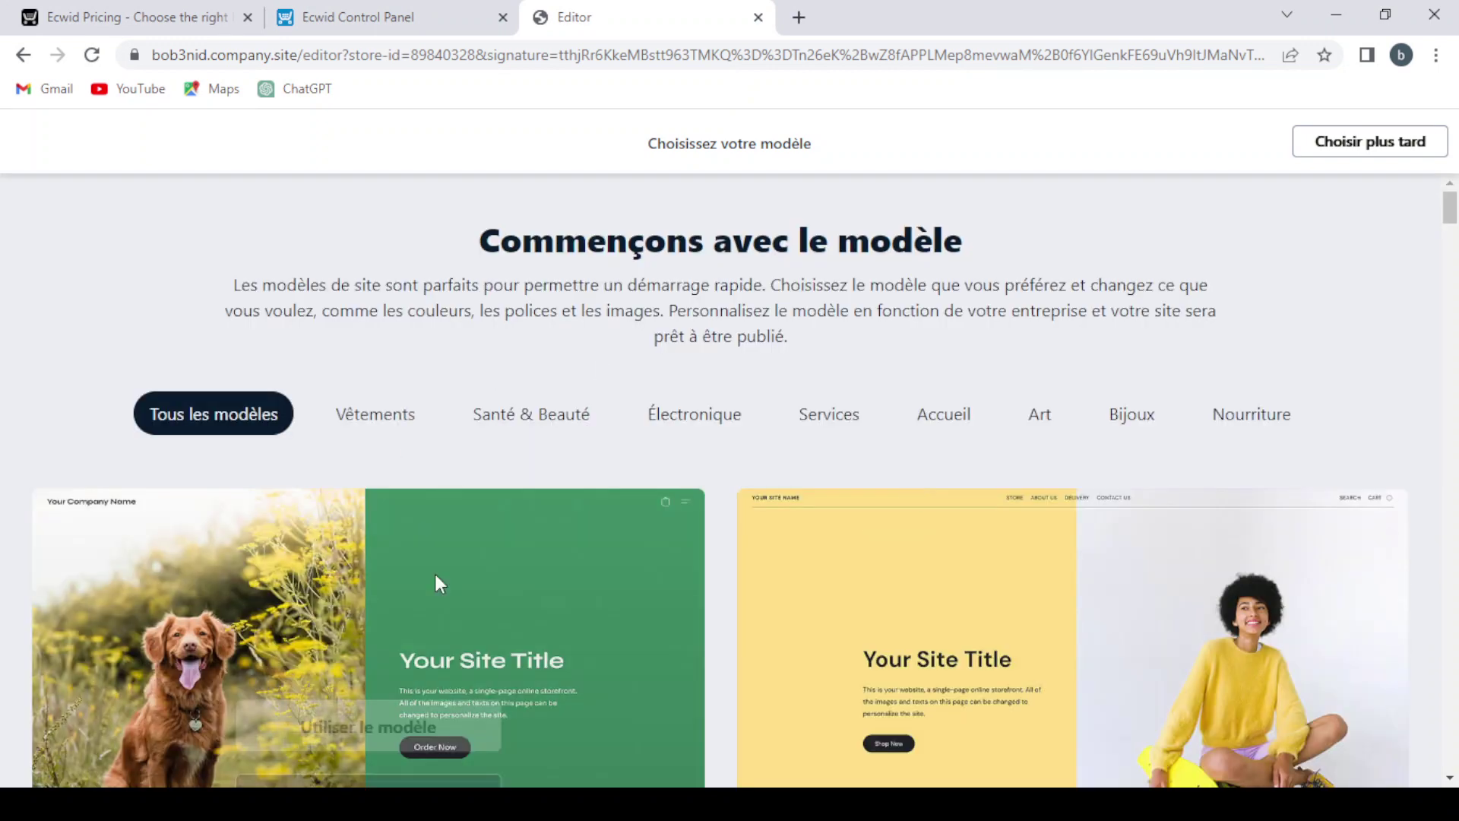
pyautogui.scroll(-3, 459, 610)
pyautogui.scroll(2, 459, 613)
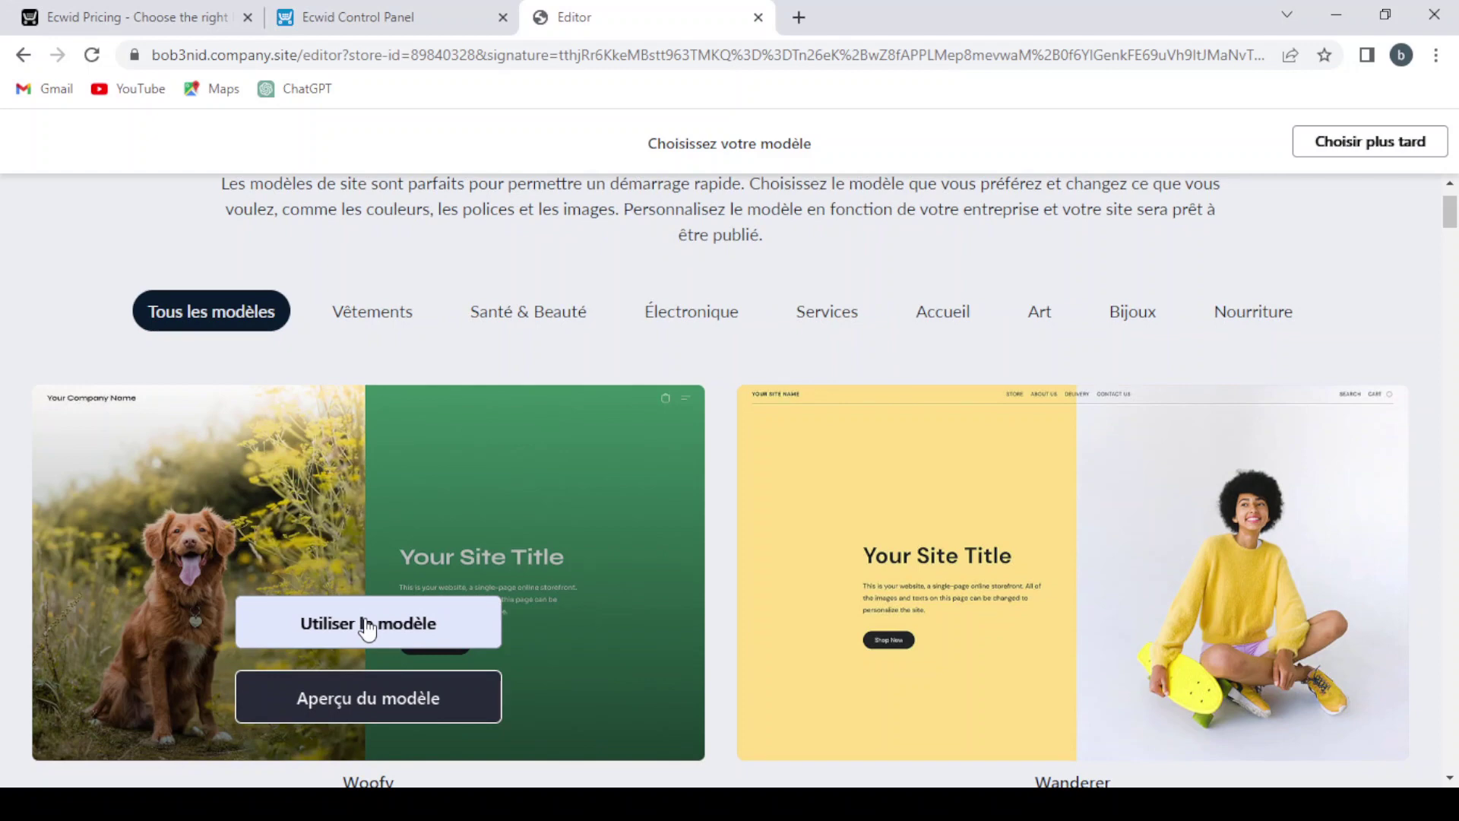
# - Apply the Woofy template and bring up the editor's Paramètres menu
pyautogui.click(367, 623)
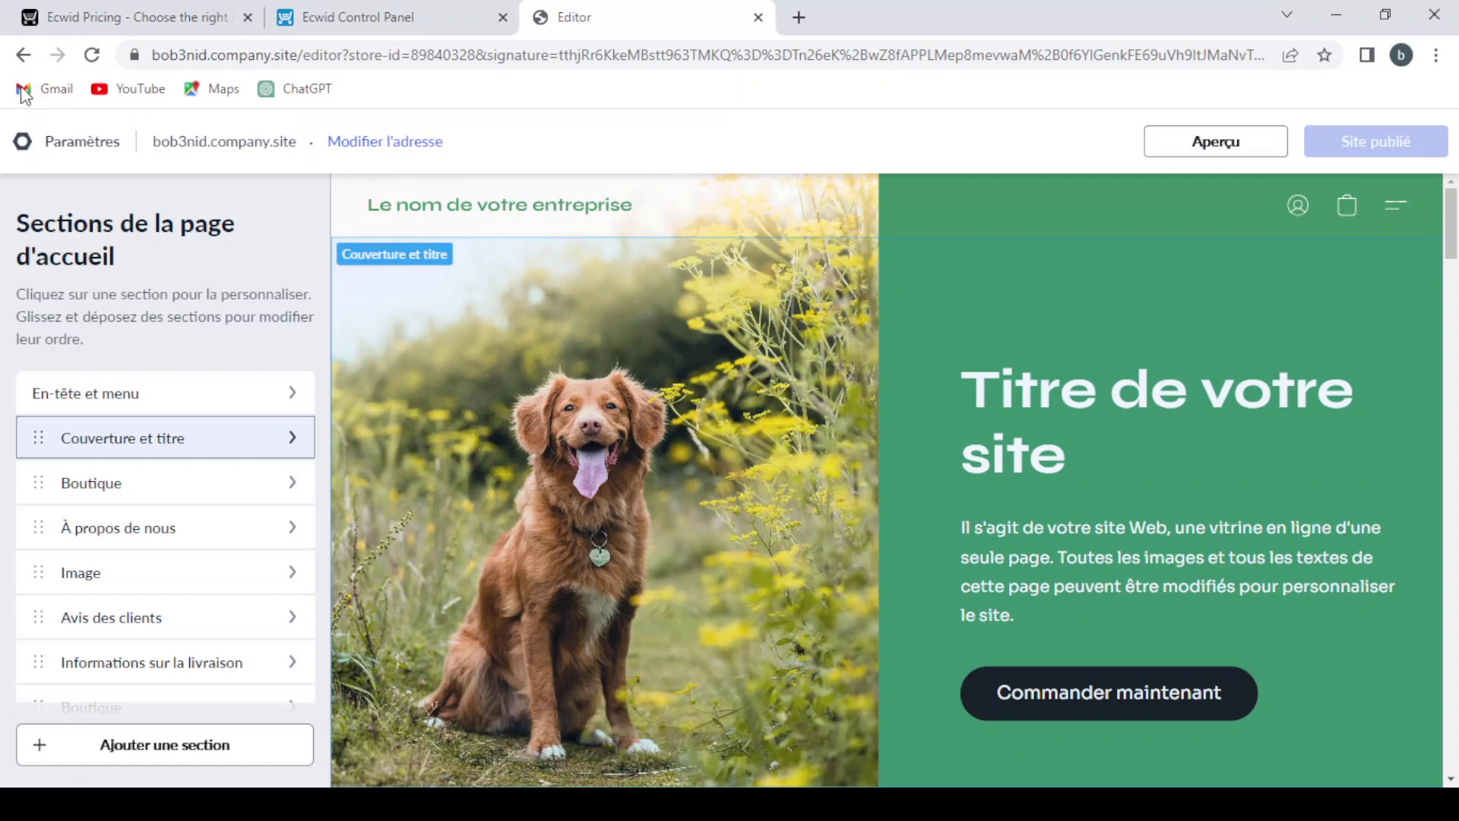
pyautogui.click(69, 141)
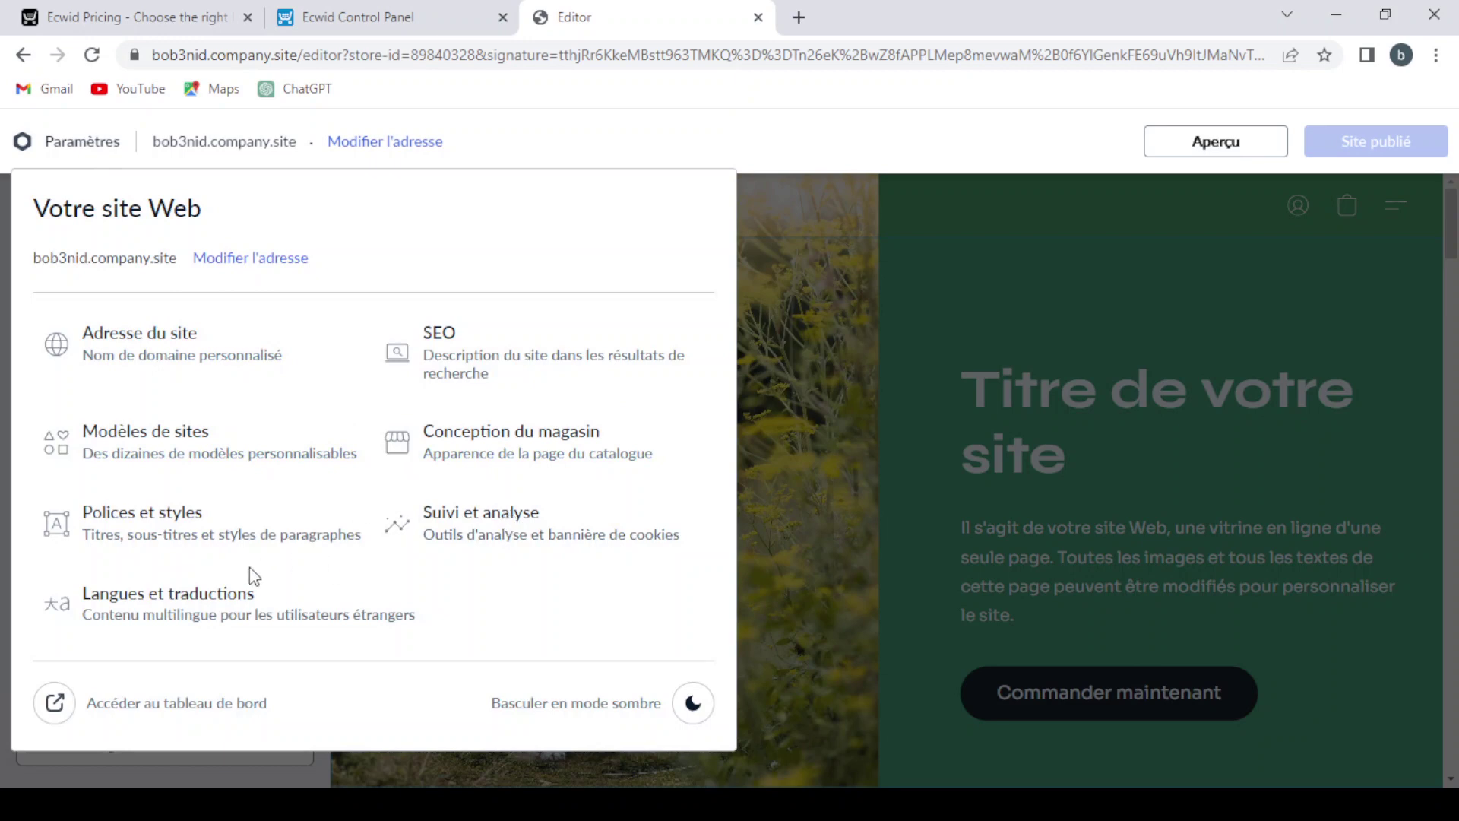
# - Under Langues et traductions, save English as the default store language and return to the editor
pyautogui.click(252, 603)
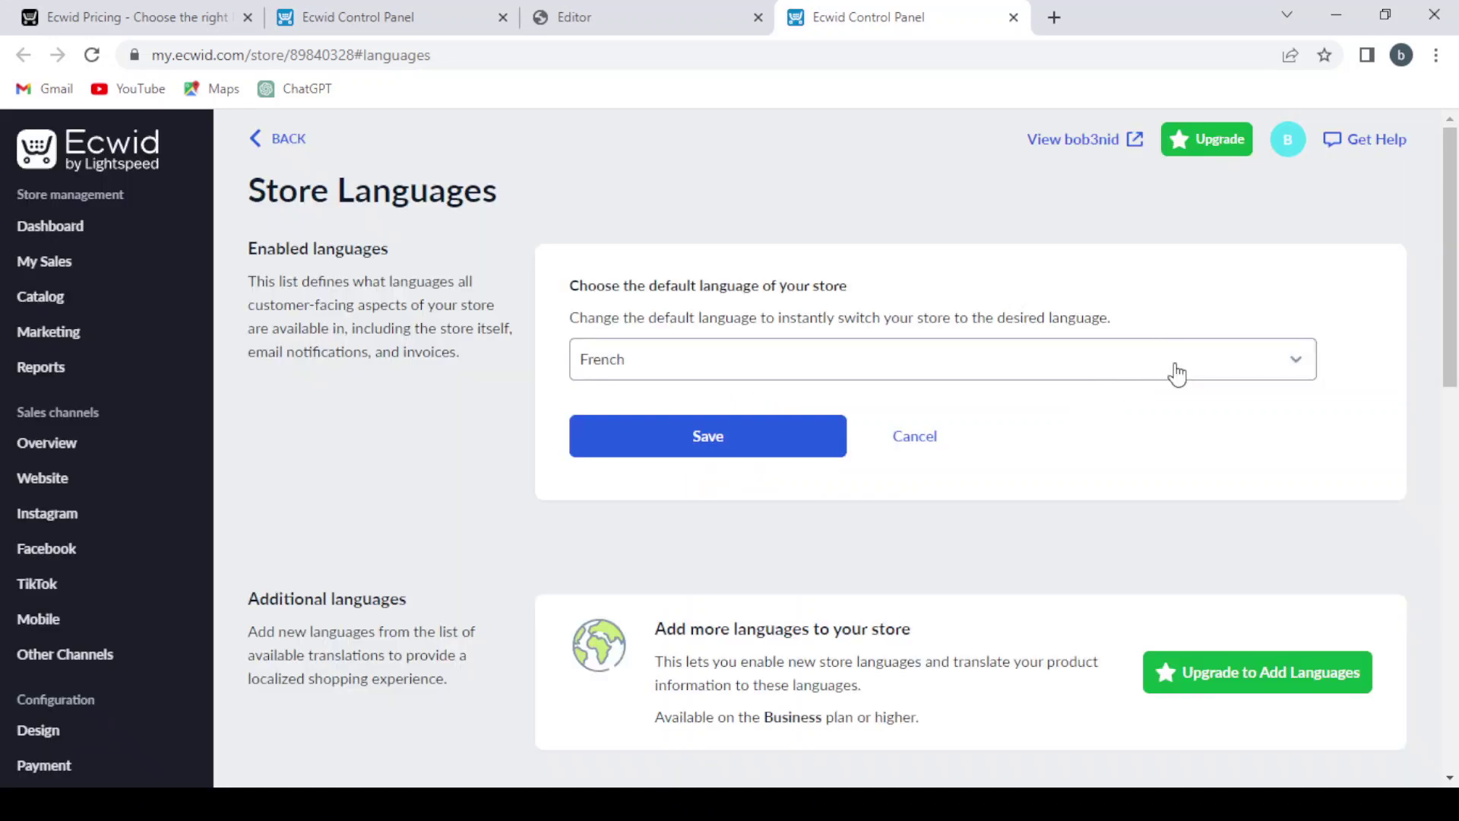
pyautogui.click(1178, 373)
pyautogui.click(958, 628)
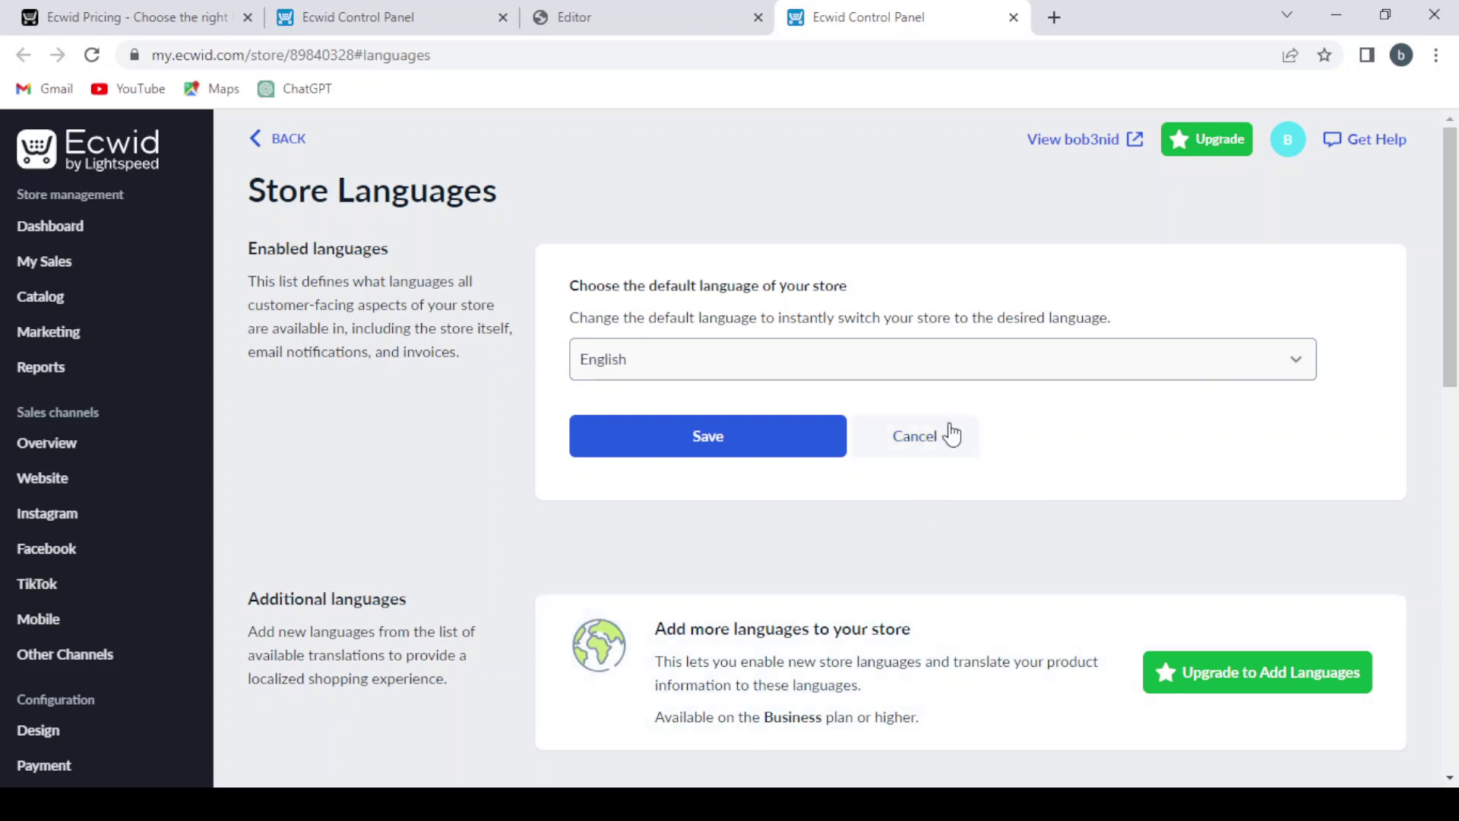
pyautogui.click(716, 445)
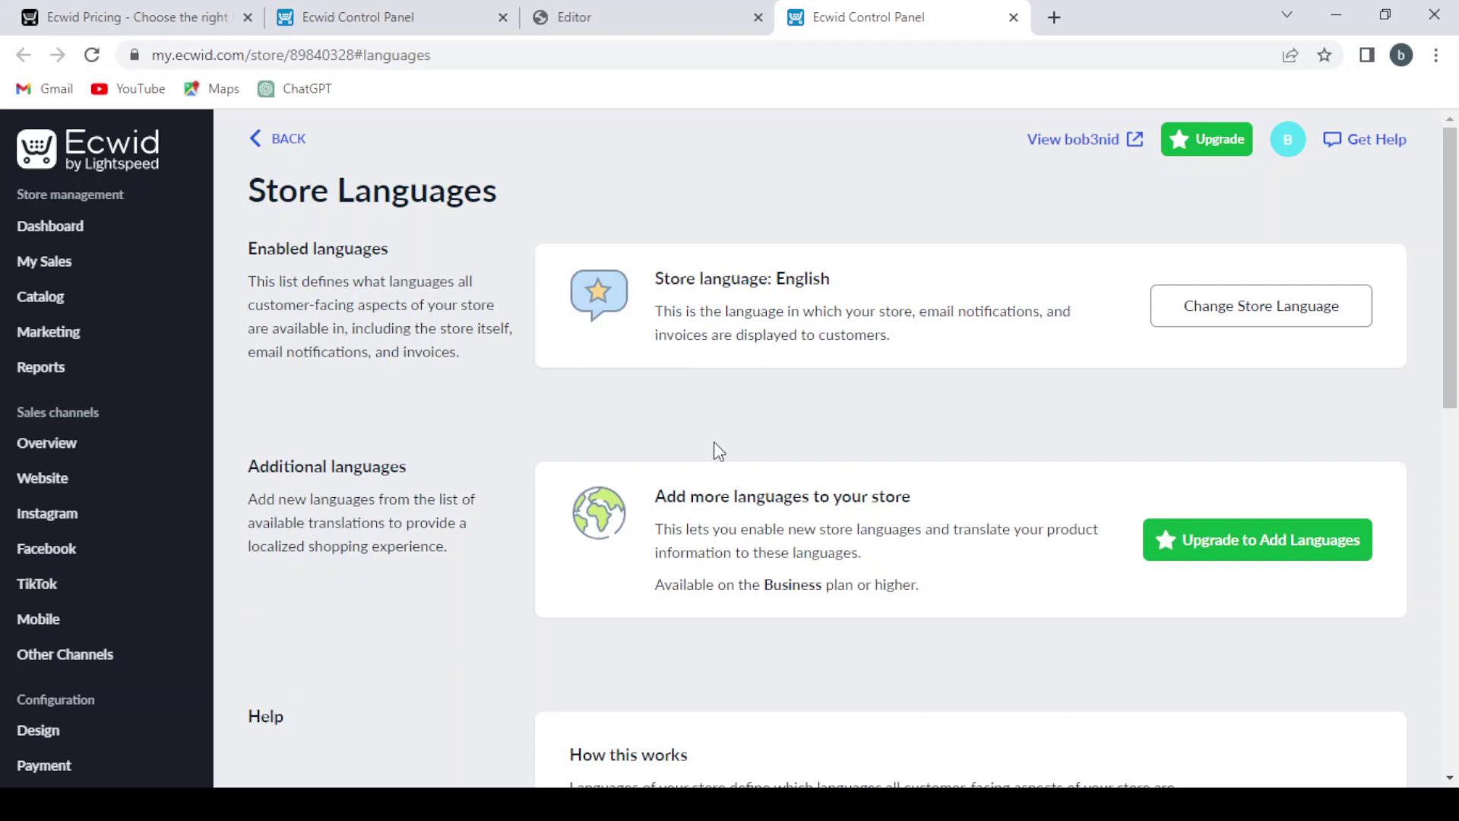
pyautogui.click(640, 17)
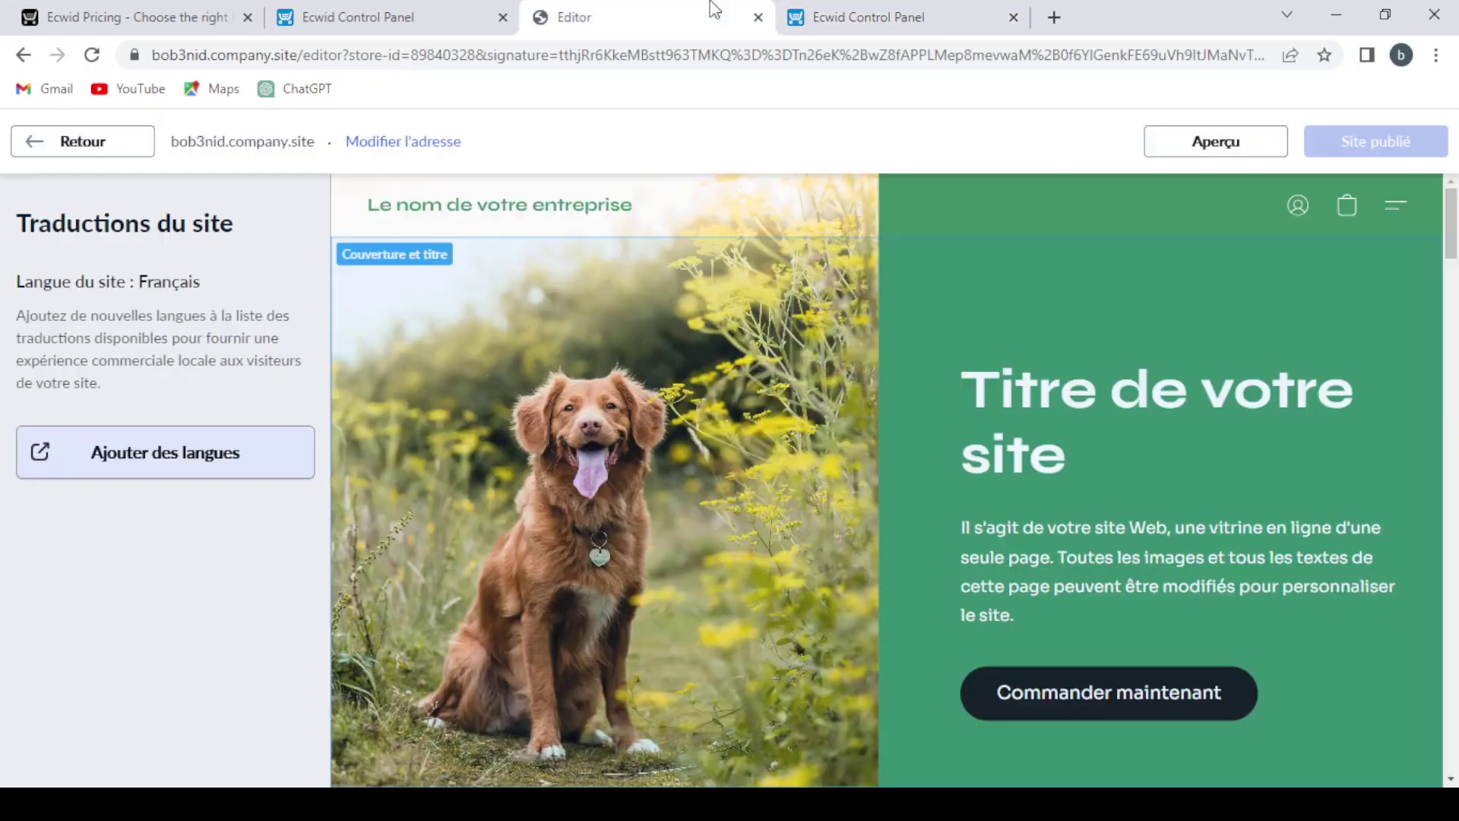
# - Reload the editor so its interface appears in English
pyautogui.click(93, 55)
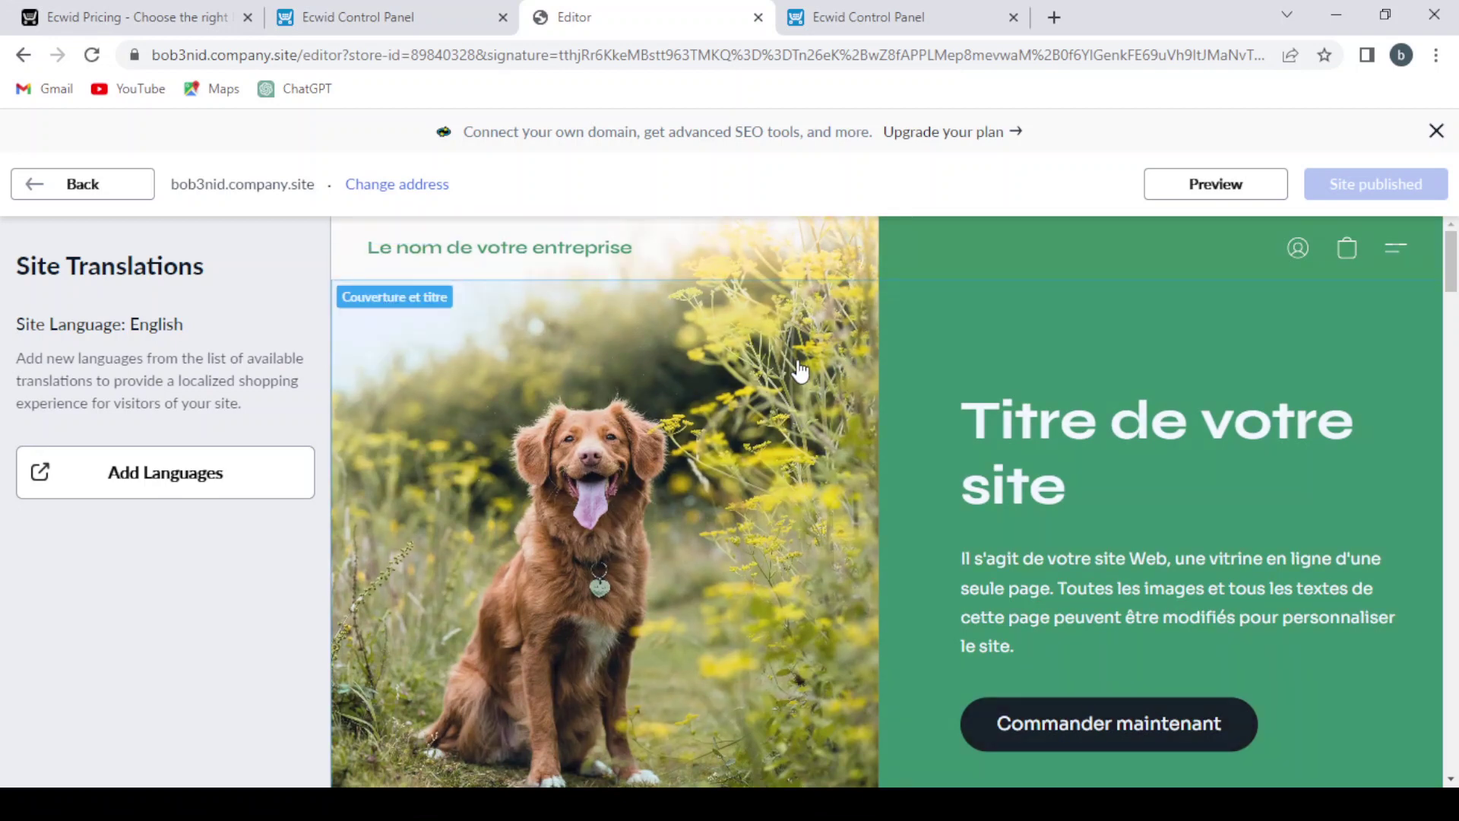
pyautogui.scroll(-3, 1010, 422)
pyautogui.scroll(-3, 1010, 422)
pyautogui.scroll(-3, 1010, 422)
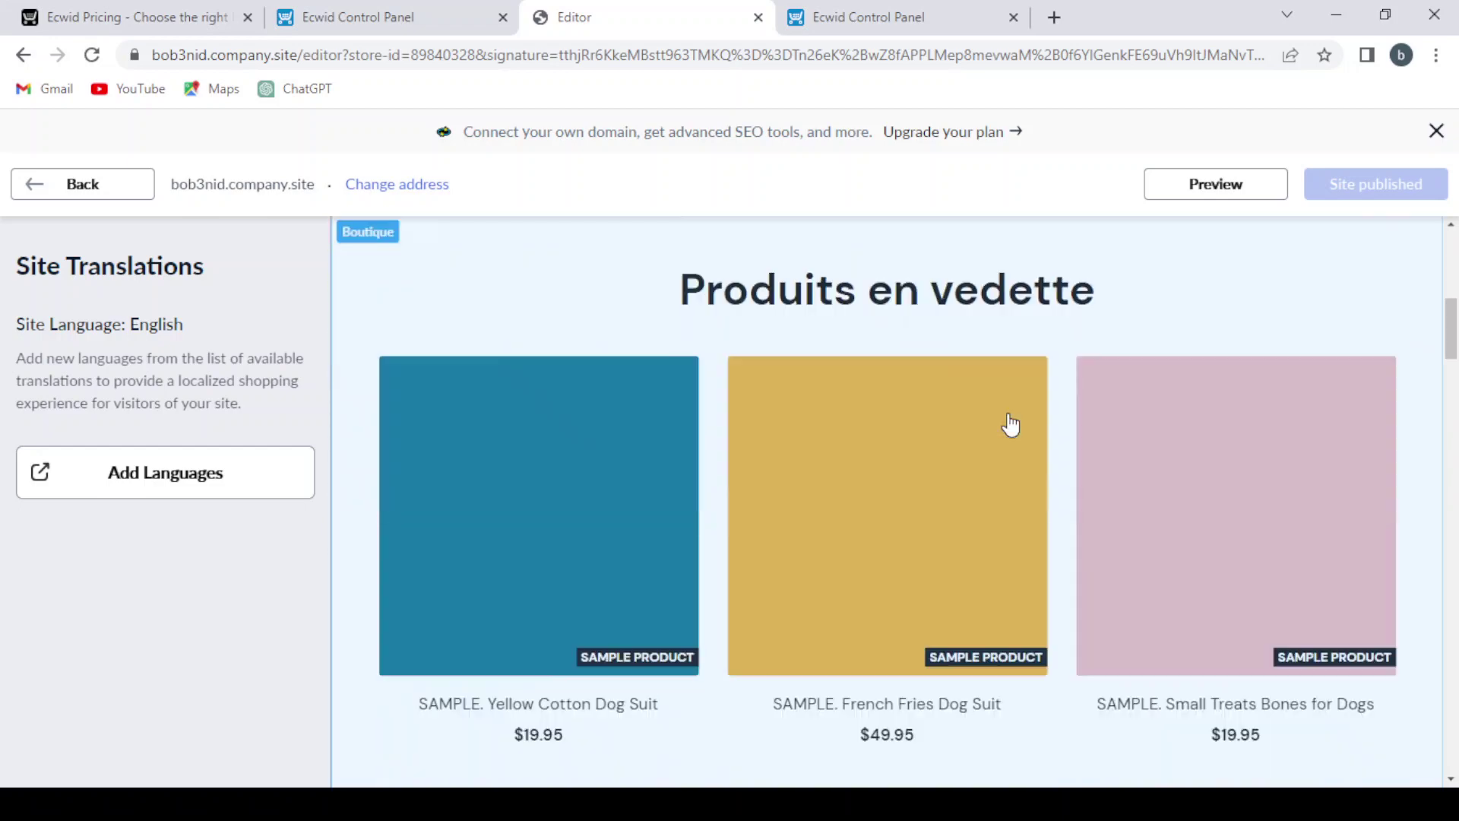
pyautogui.scroll(-3, 1011, 422)
pyautogui.scroll(-3, 1011, 423)
pyautogui.scroll(-3, 1010, 423)
pyautogui.scroll(-1, 1010, 423)
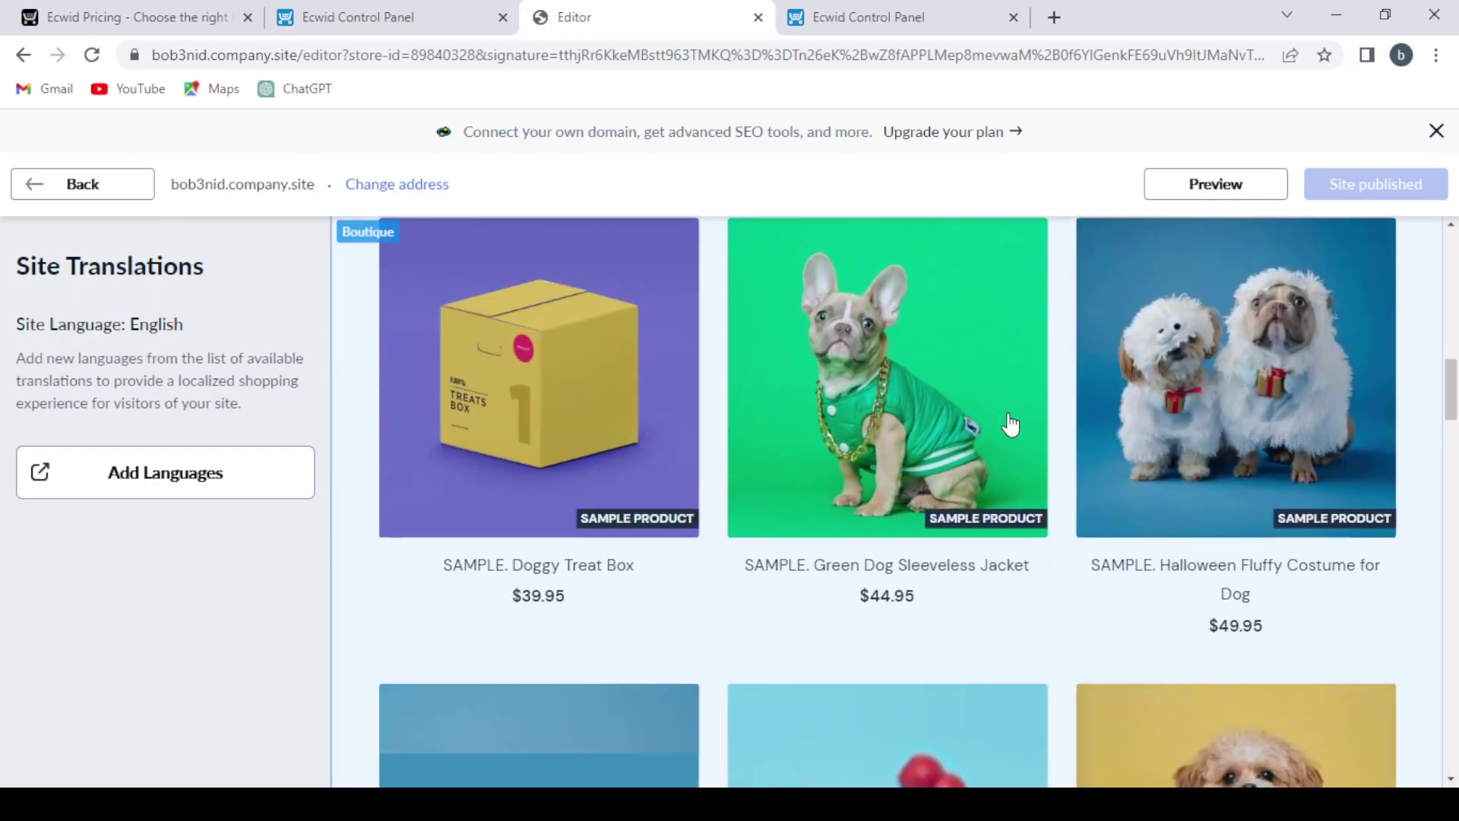
pyautogui.scroll(-3, 1010, 425)
pyautogui.scroll(-3, 1010, 424)
pyautogui.scroll(3, 1011, 425)
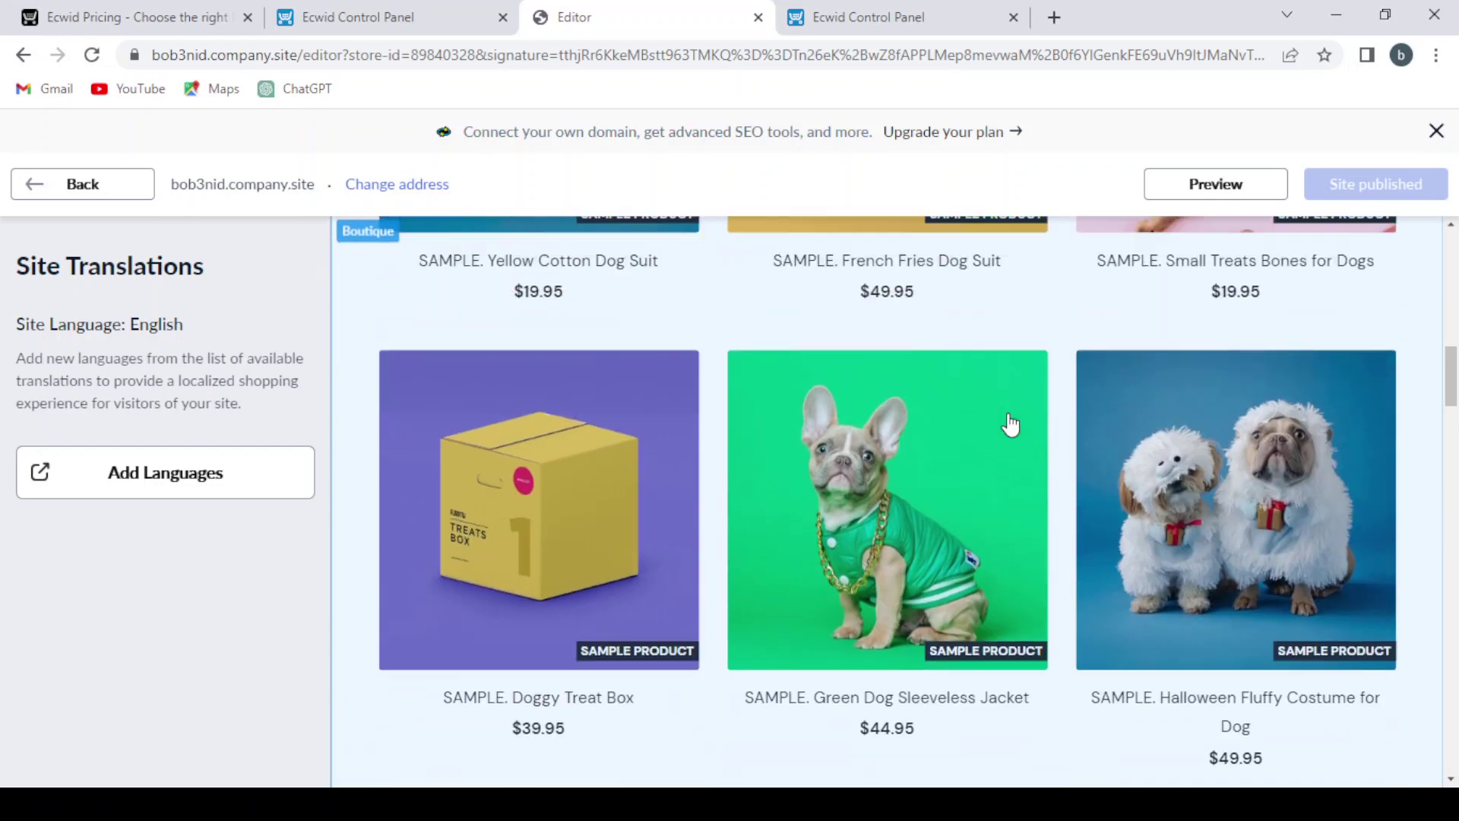
pyautogui.scroll(5, 1011, 424)
pyautogui.scroll(3, 1010, 424)
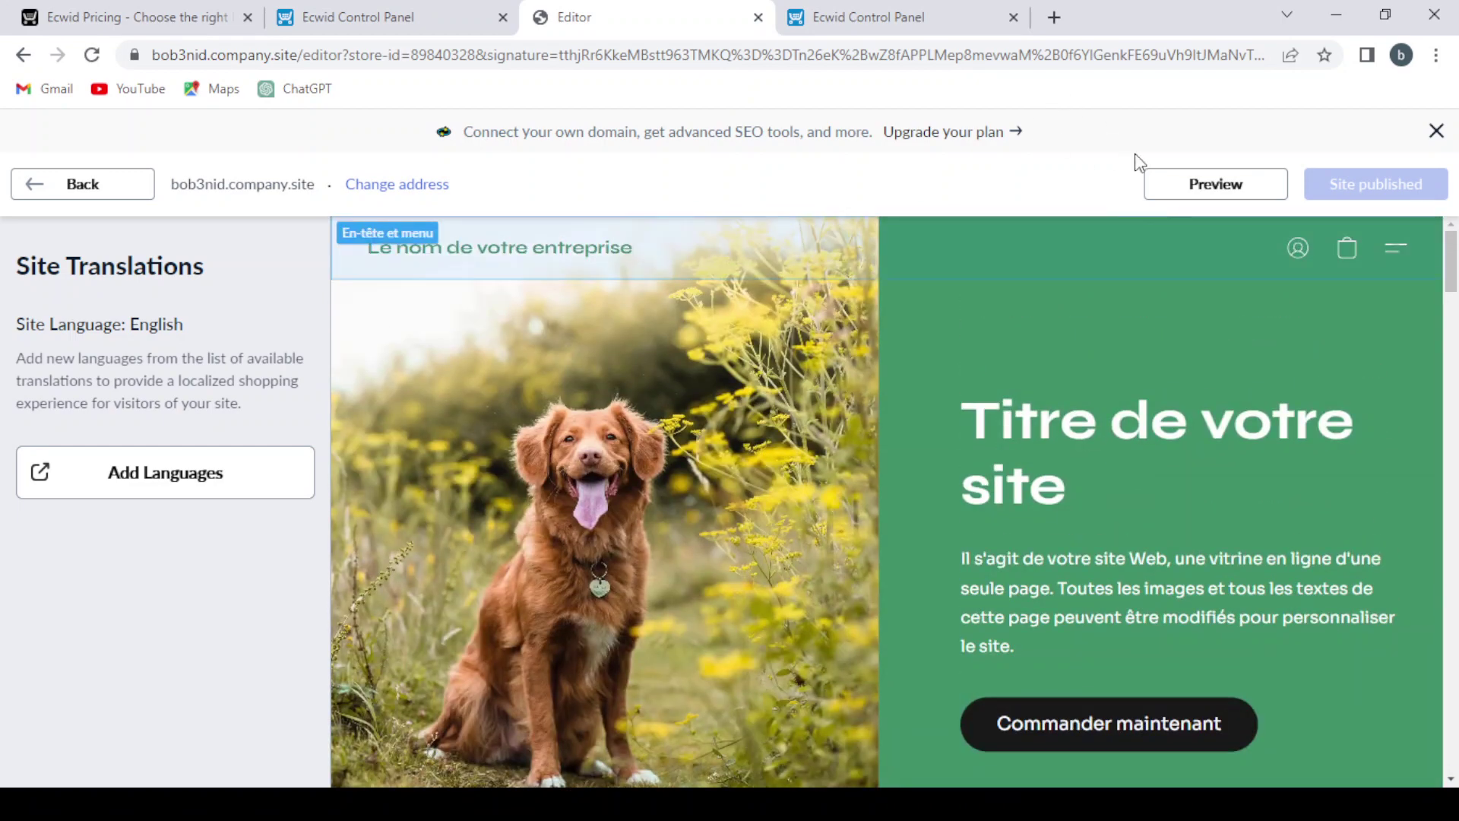
# - Show the Woofy site in full-page preview
pyautogui.click(1207, 195)
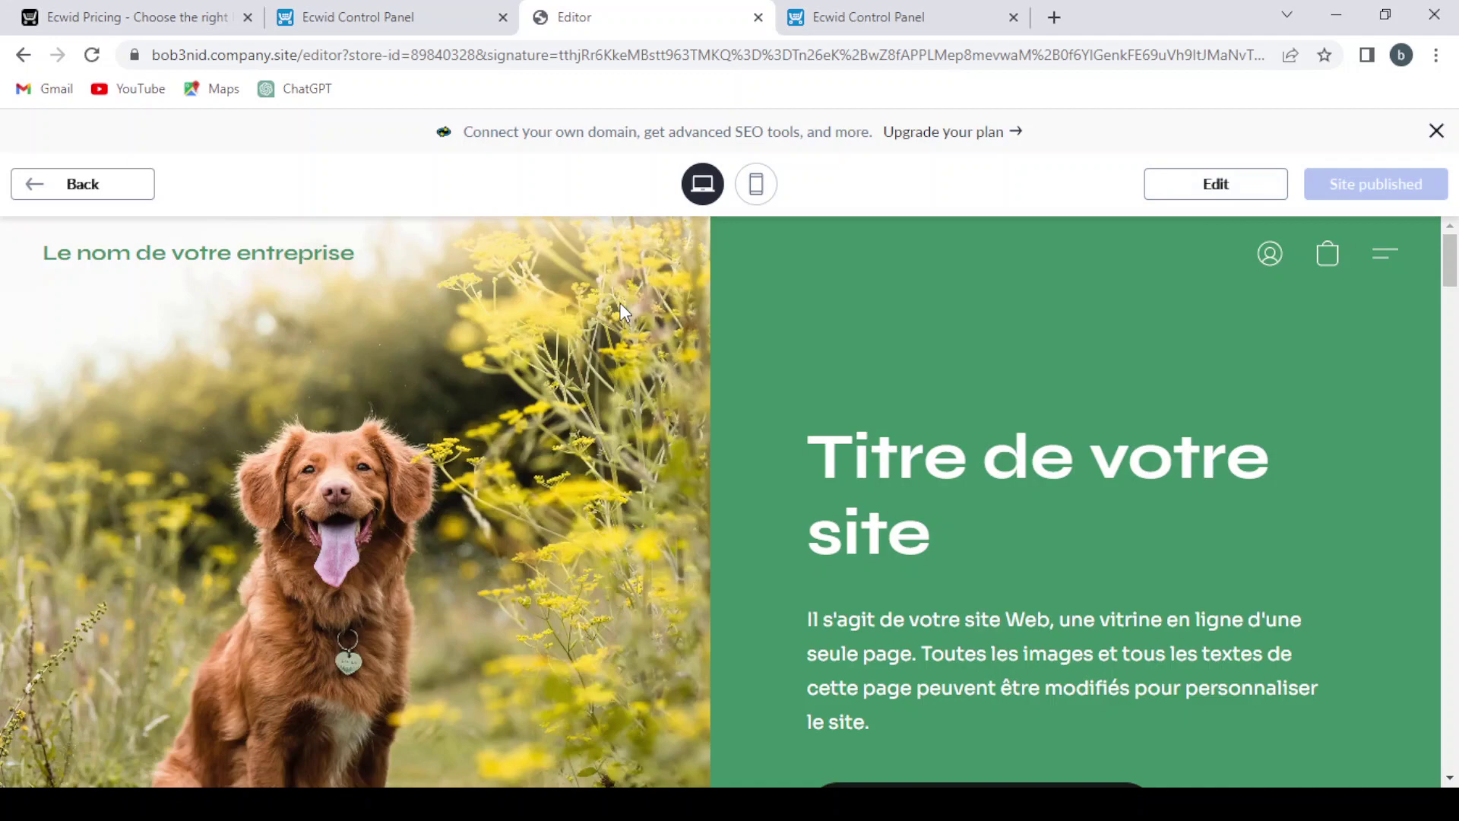
pyautogui.scroll(-3, 621, 302)
pyautogui.scroll(-3, 621, 302)
pyautogui.scroll(-2, 621, 303)
pyautogui.scroll(-2, 619, 302)
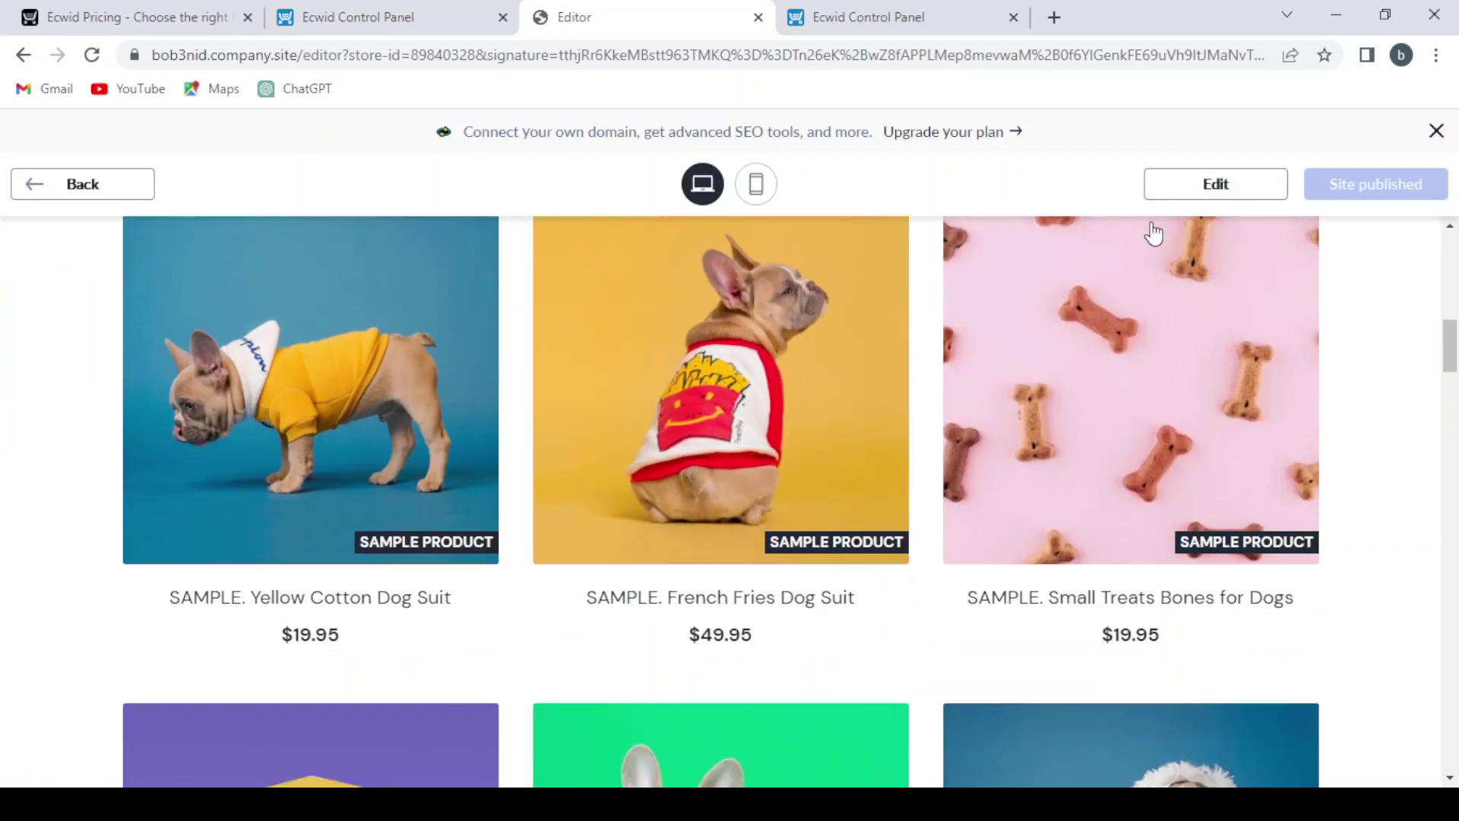
pyautogui.scroll(-4, 712, 437)
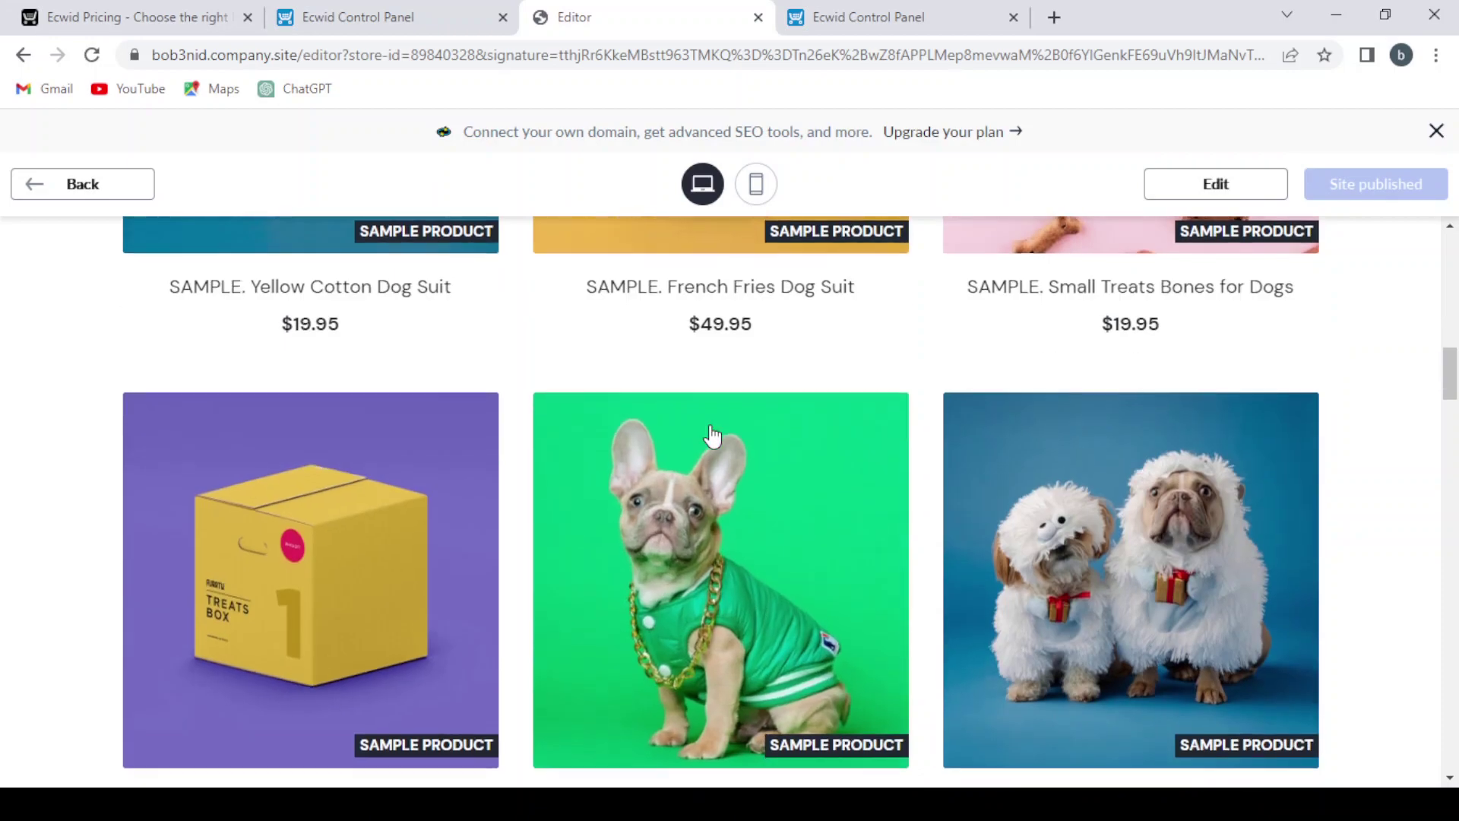
pyautogui.scroll(-4, 712, 437)
pyautogui.scroll(-4, 713, 436)
pyautogui.scroll(-3, 713, 437)
pyautogui.scroll(5, 713, 434)
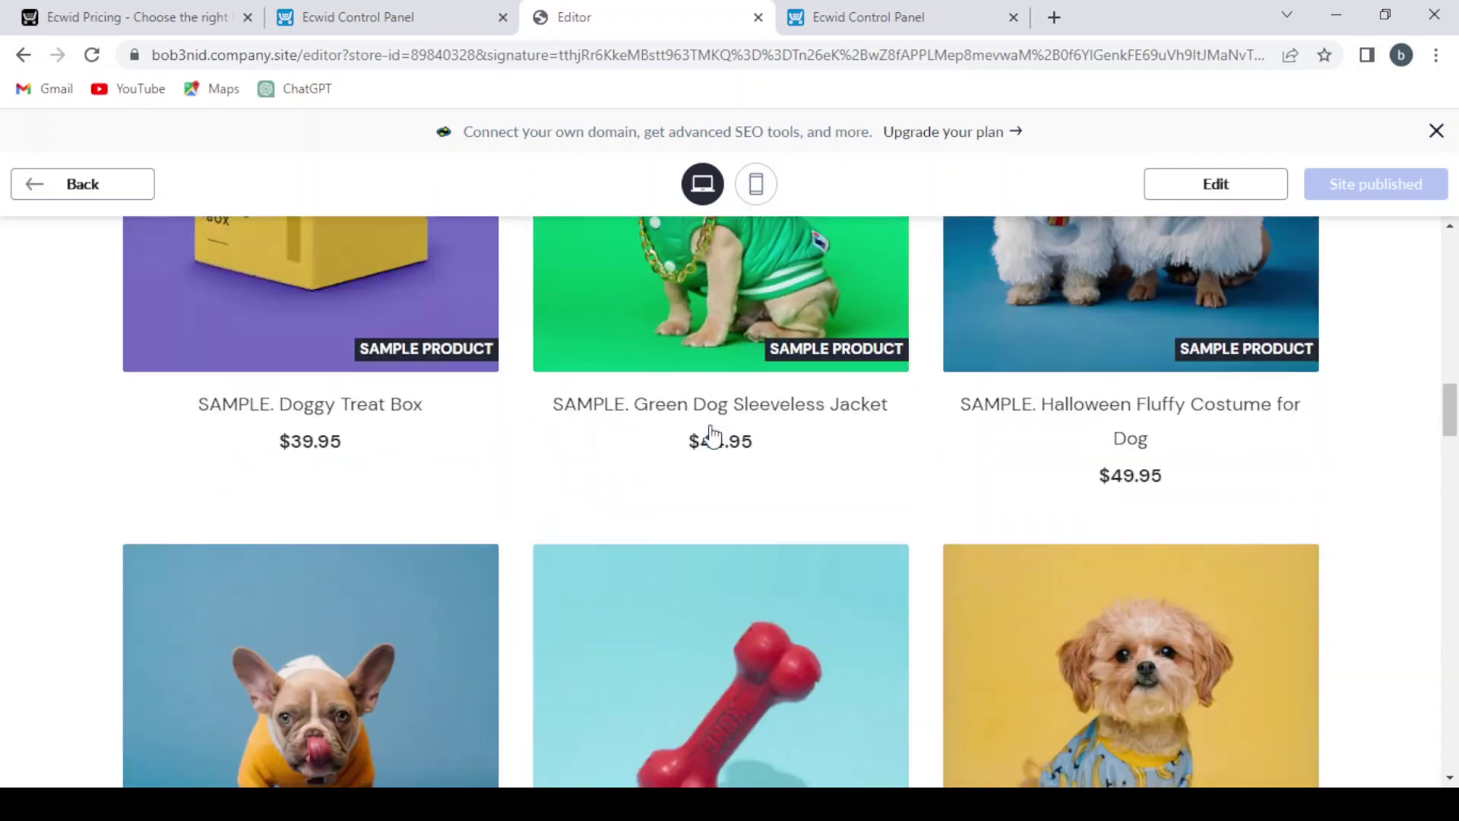
pyautogui.scroll(5, 713, 433)
pyautogui.scroll(4, 713, 434)
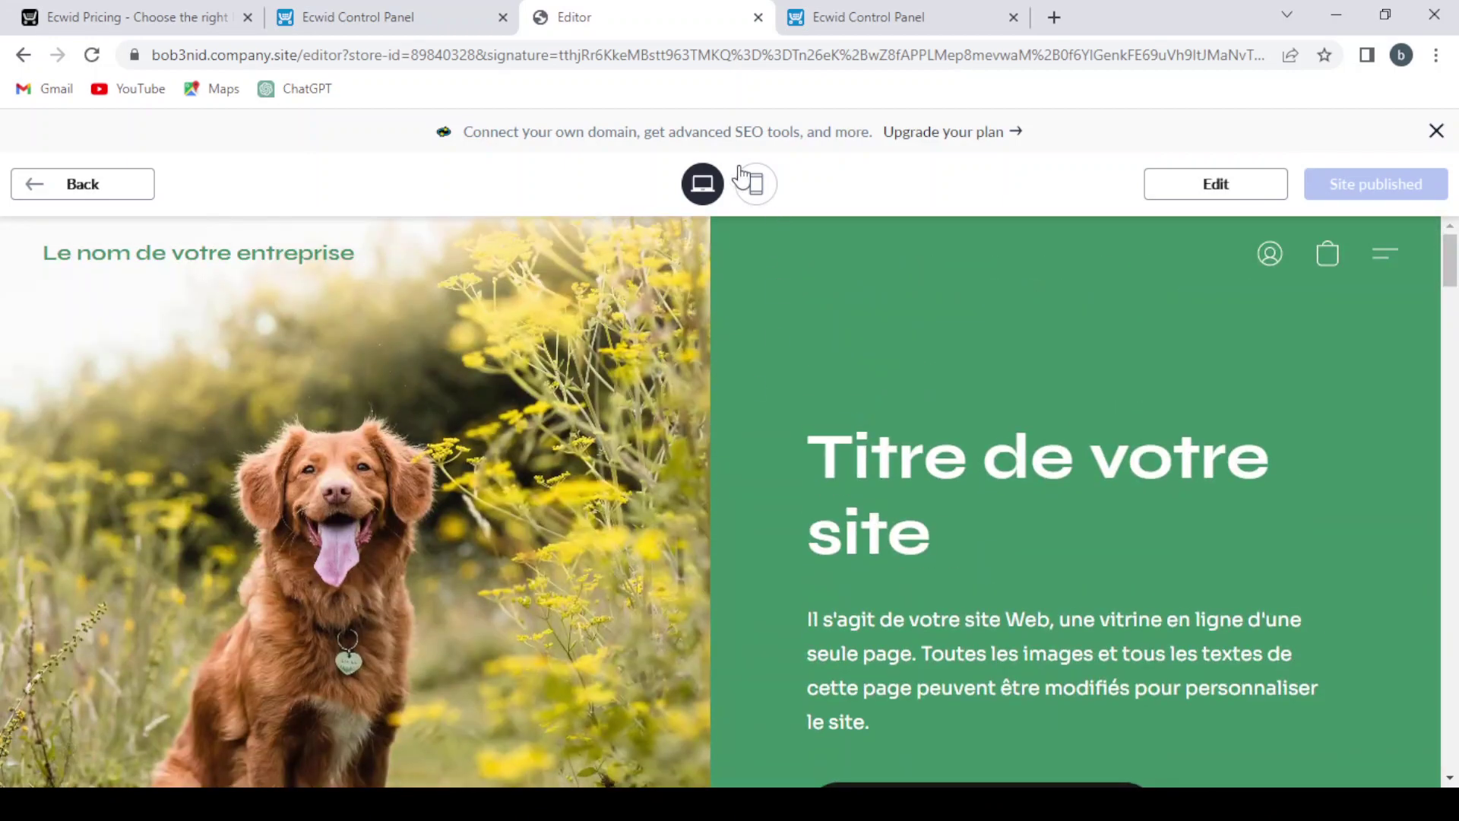
pyautogui.click(759, 186)
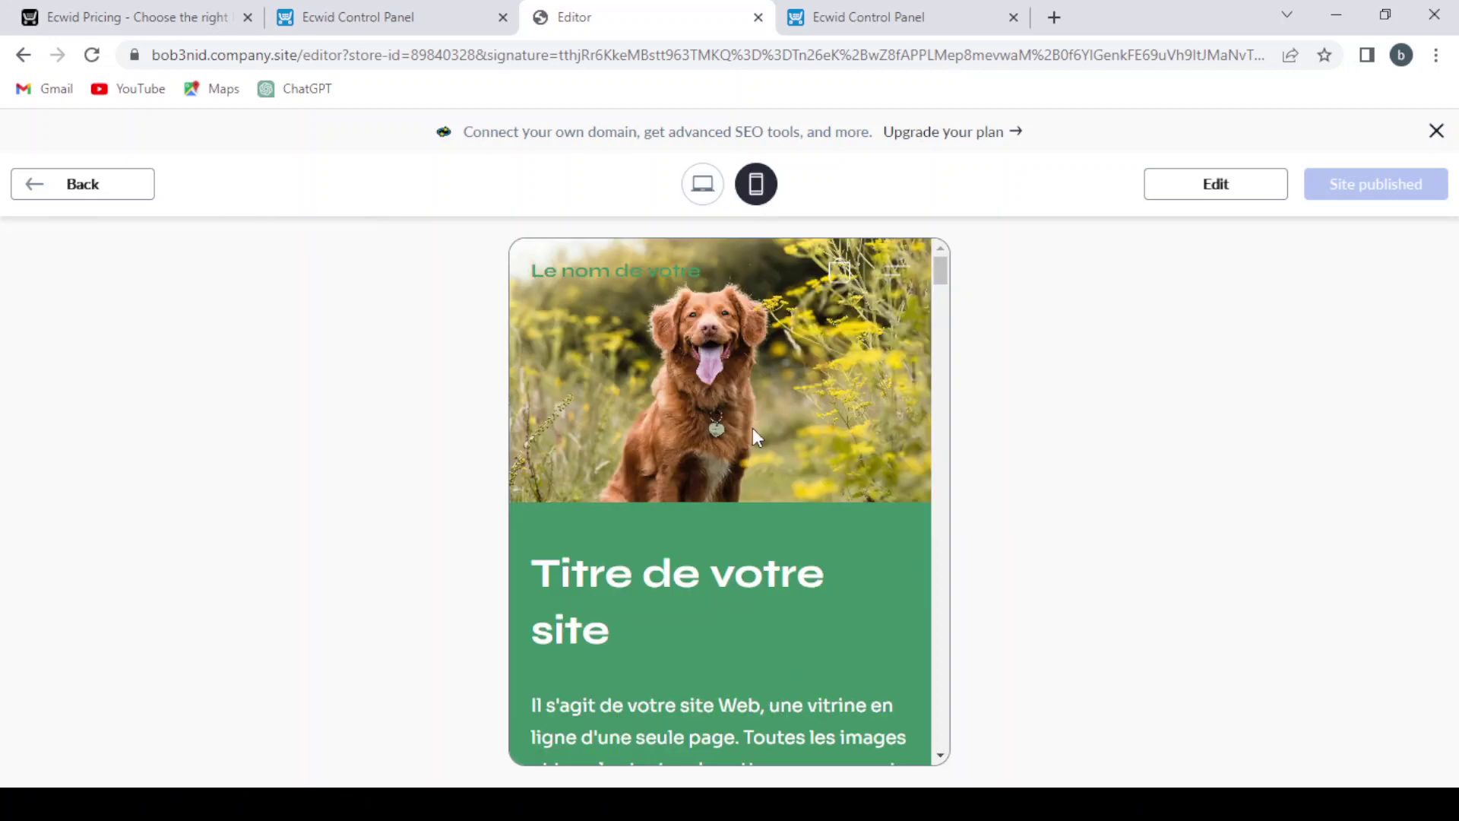
pyautogui.scroll(-4, 753, 428)
pyautogui.scroll(-2, 753, 428)
pyautogui.scroll(-4, 754, 428)
pyautogui.scroll(-4, 753, 428)
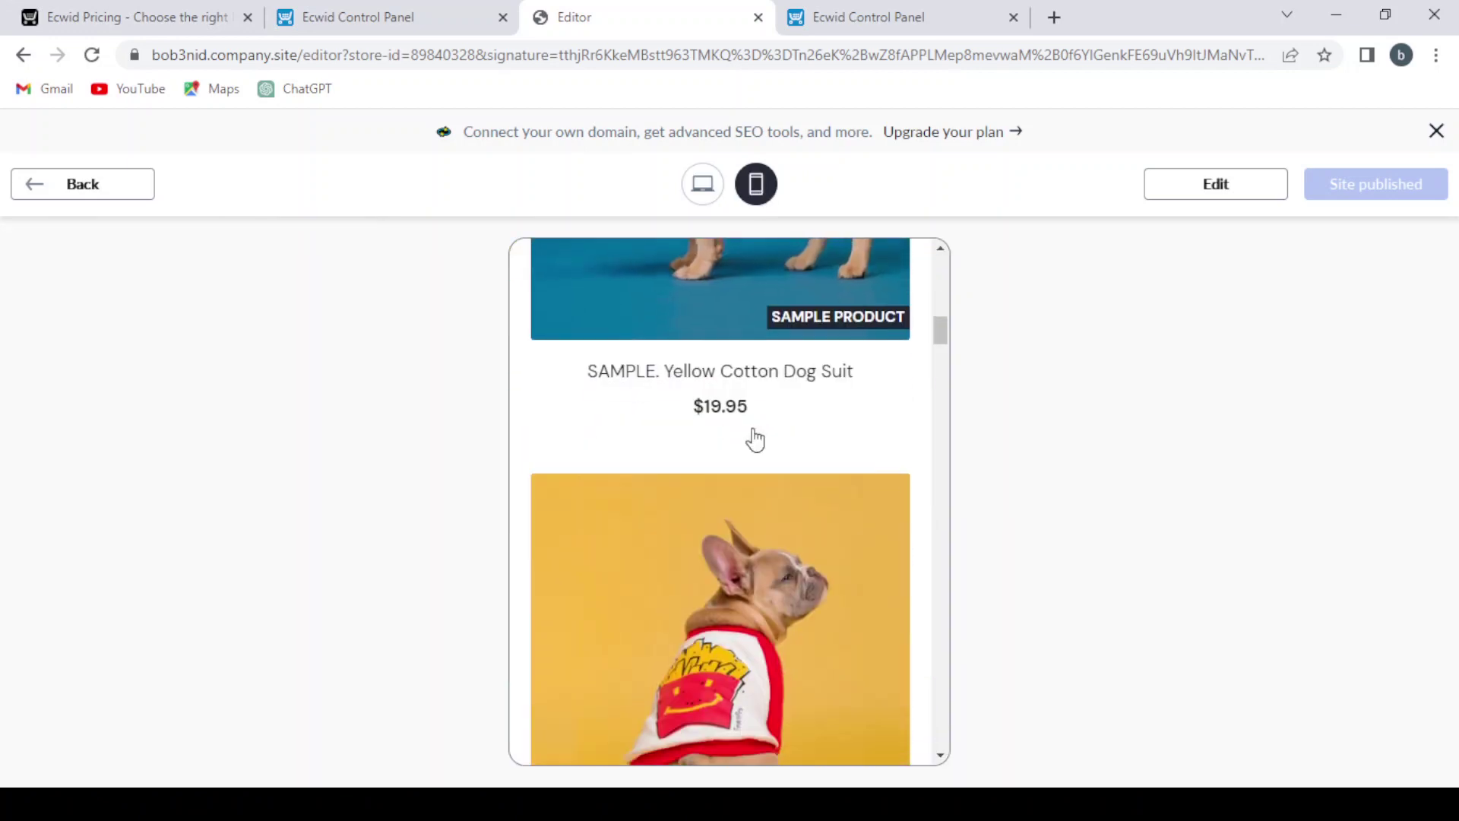
pyautogui.scroll(-3, 755, 439)
pyautogui.scroll(-2, 756, 439)
pyautogui.scroll(-2, 756, 439)
pyautogui.scroll(-3, 757, 439)
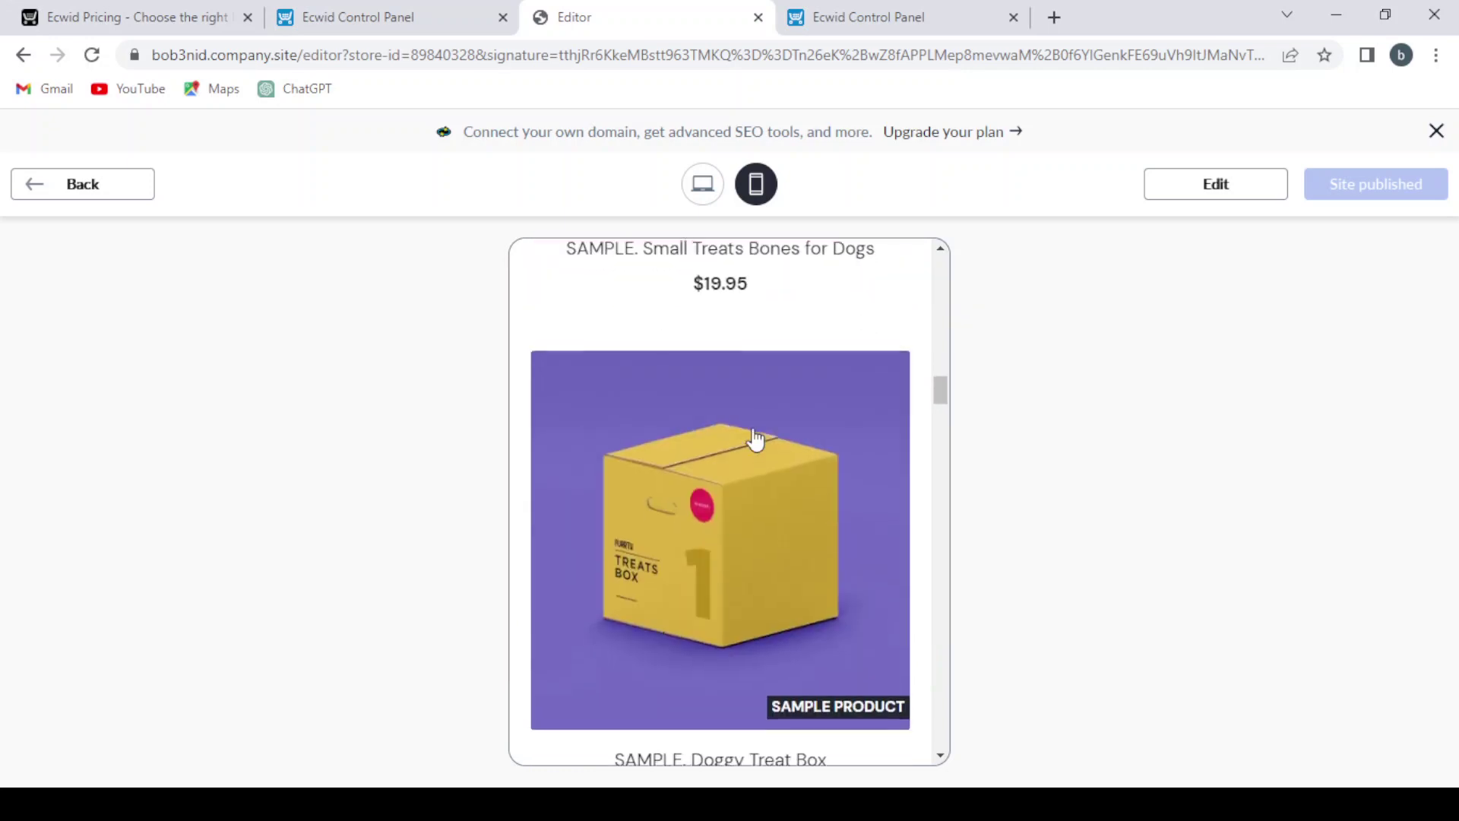
pyautogui.scroll(-3, 755, 440)
pyautogui.scroll(-3, 756, 440)
pyautogui.scroll(-1, 756, 439)
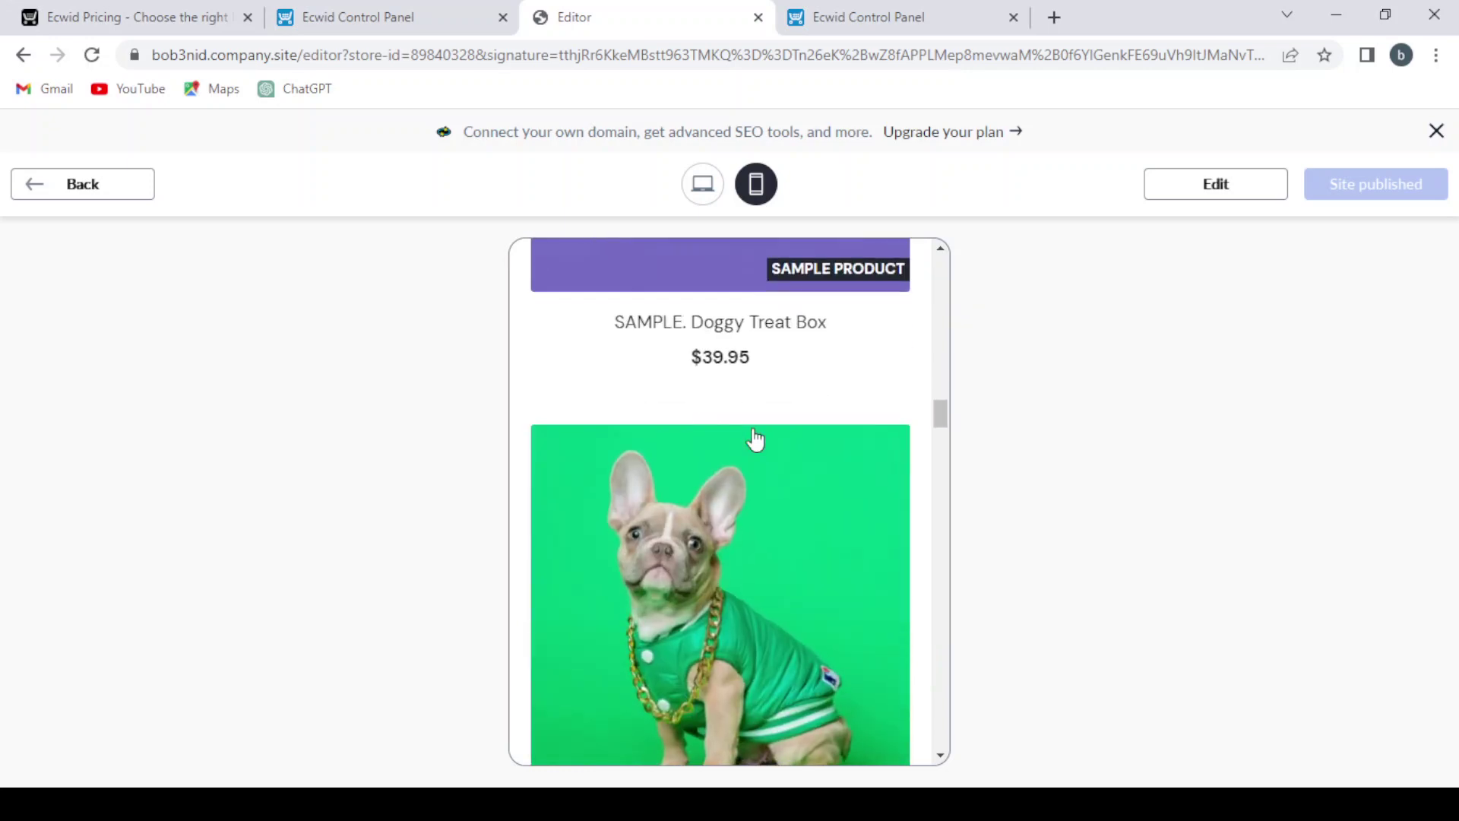
pyautogui.scroll(-3, 756, 440)
pyautogui.scroll(-3, 756, 438)
pyautogui.scroll(-3, 757, 440)
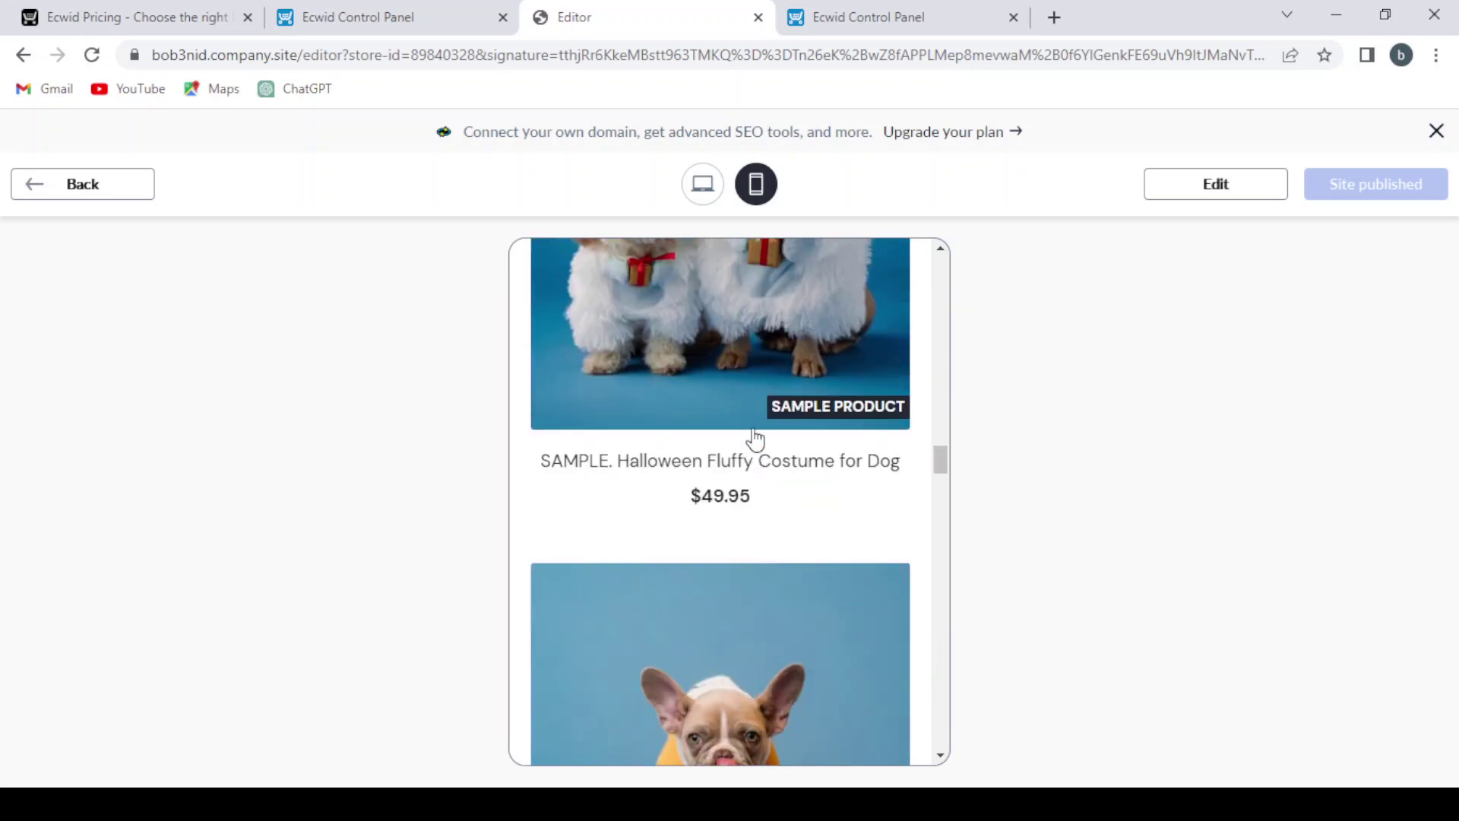
pyautogui.scroll(-1, 757, 439)
pyautogui.scroll(-3, 756, 440)
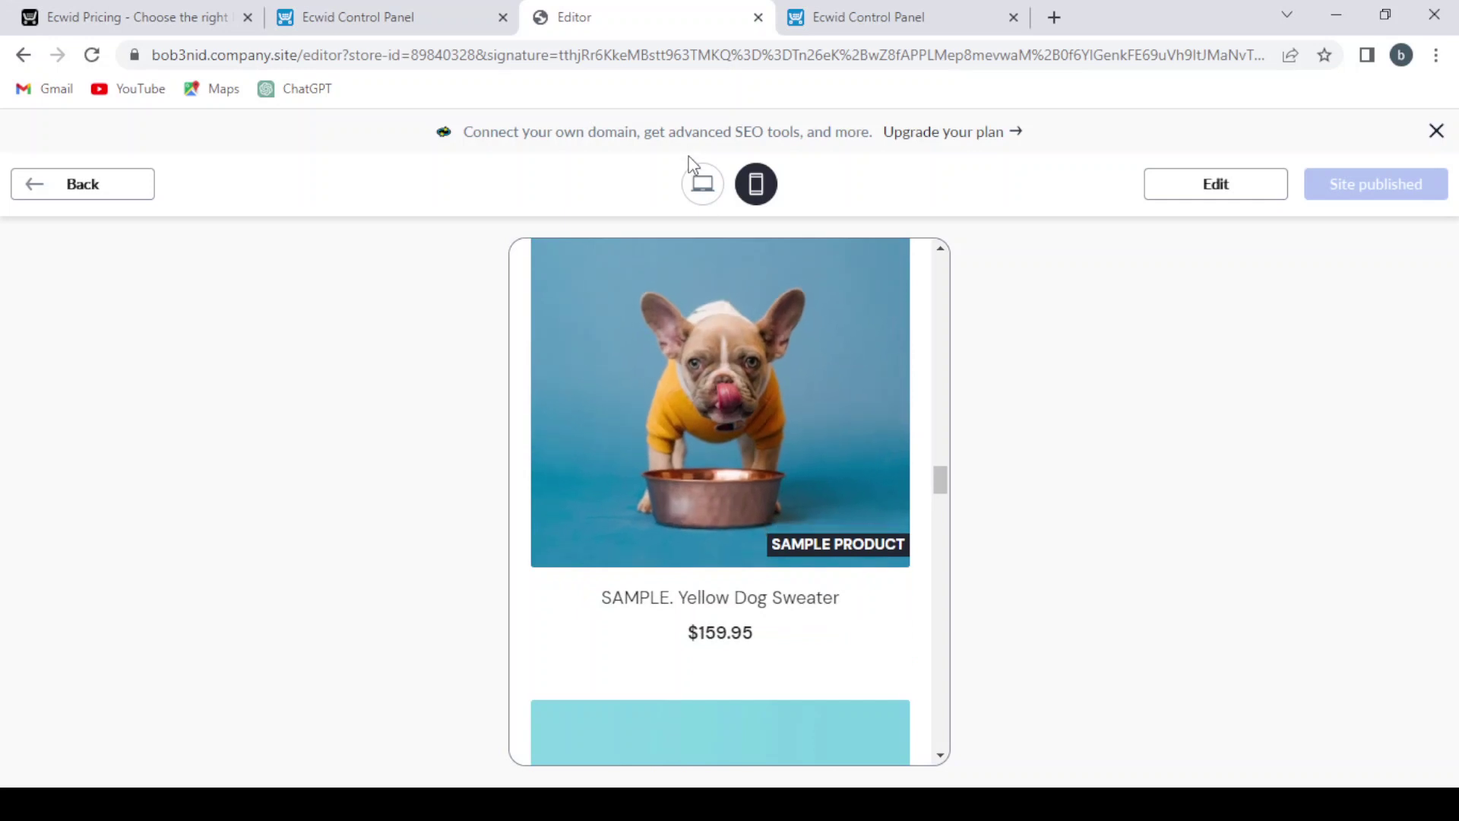
# - Switch the preview back to desktop layout and close the upgrade banner
pyautogui.click(703, 185)
pyautogui.click(1436, 132)
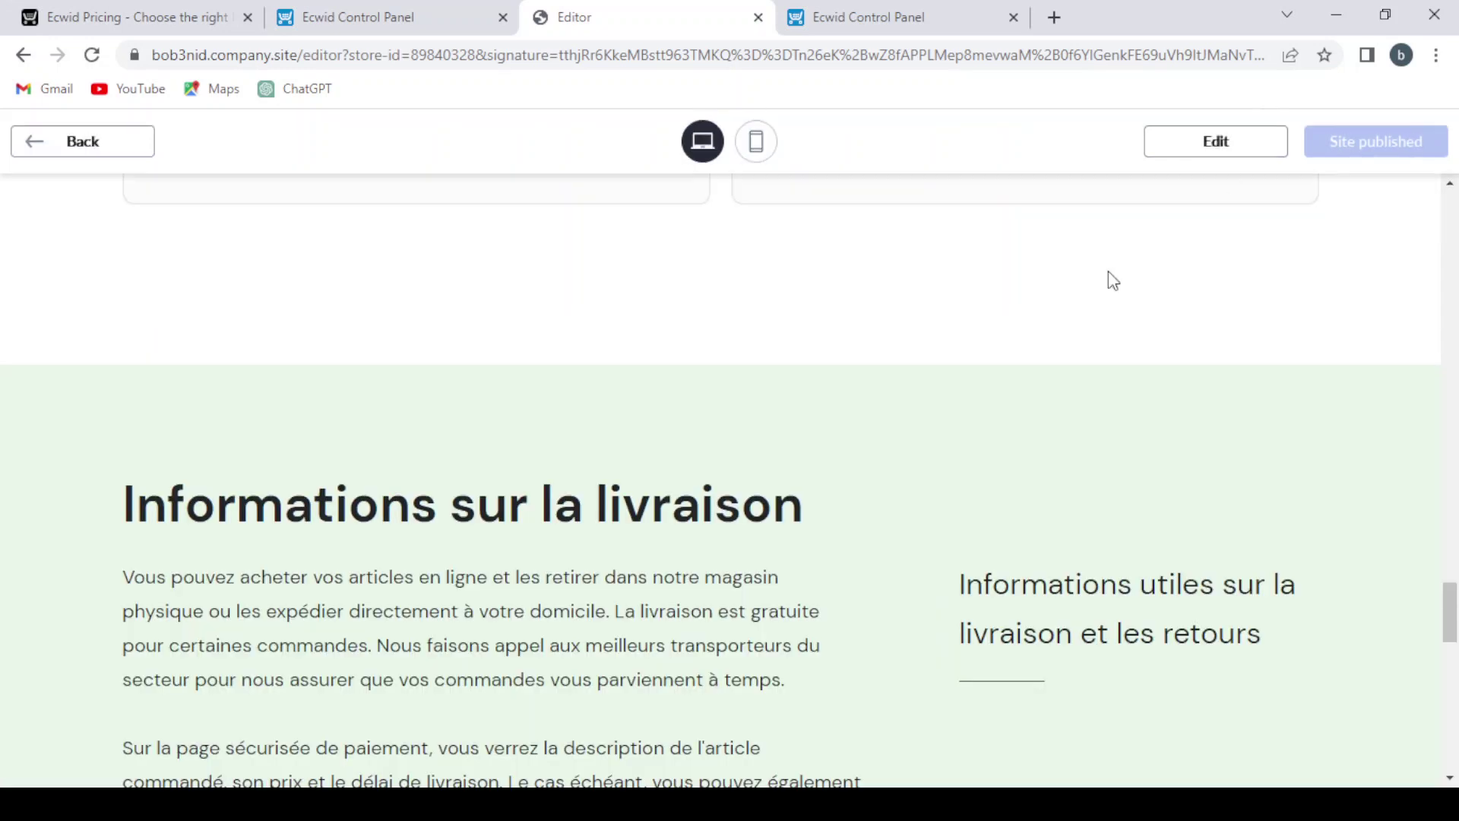
pyautogui.scroll(5, 1034, 395)
pyautogui.scroll(5, 1034, 396)
pyautogui.scroll(5, 1035, 395)
pyautogui.scroll(5, 1035, 396)
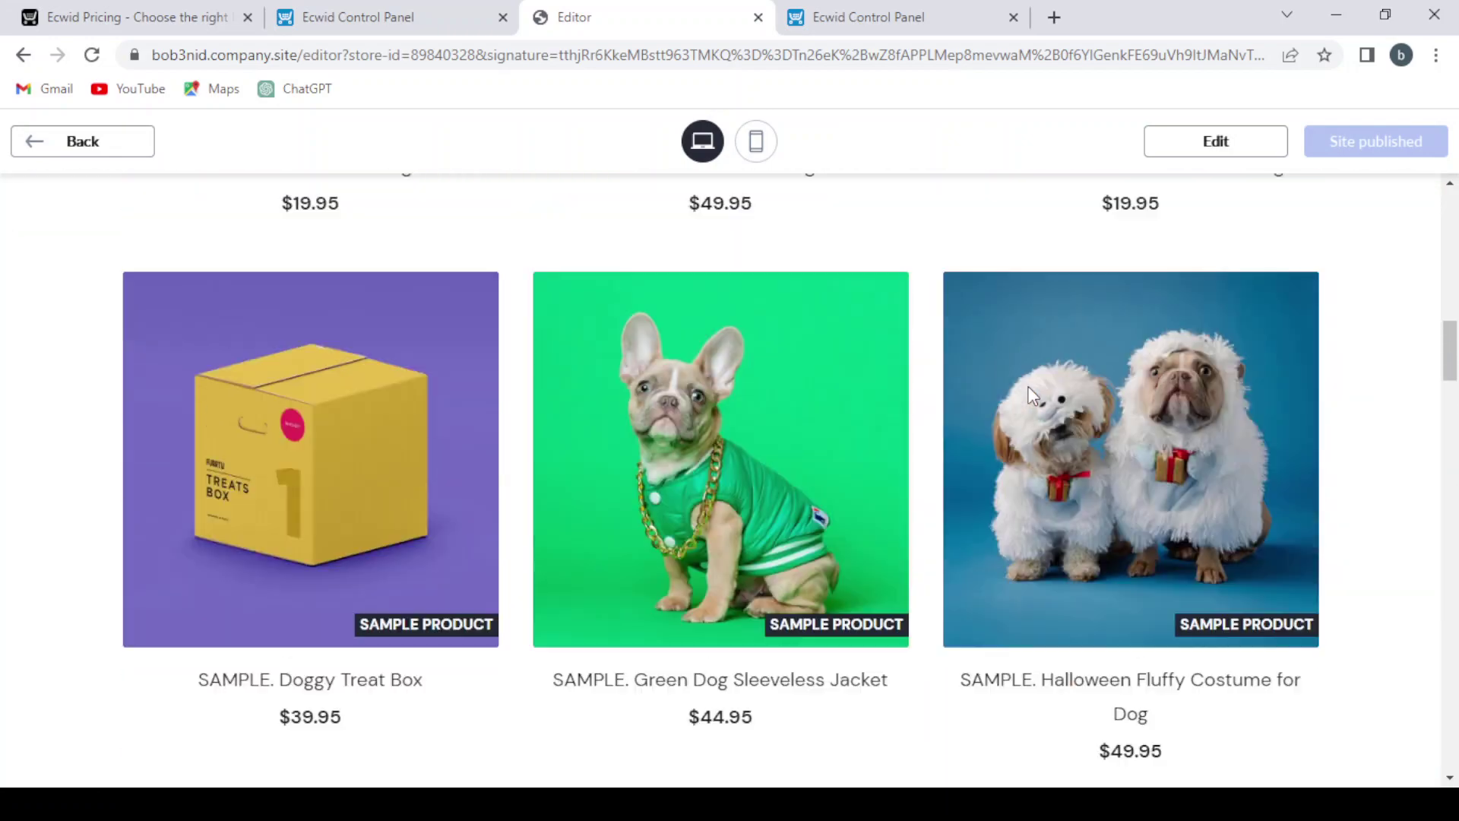
pyautogui.scroll(3, 1034, 396)
pyautogui.scroll(2, 799, 342)
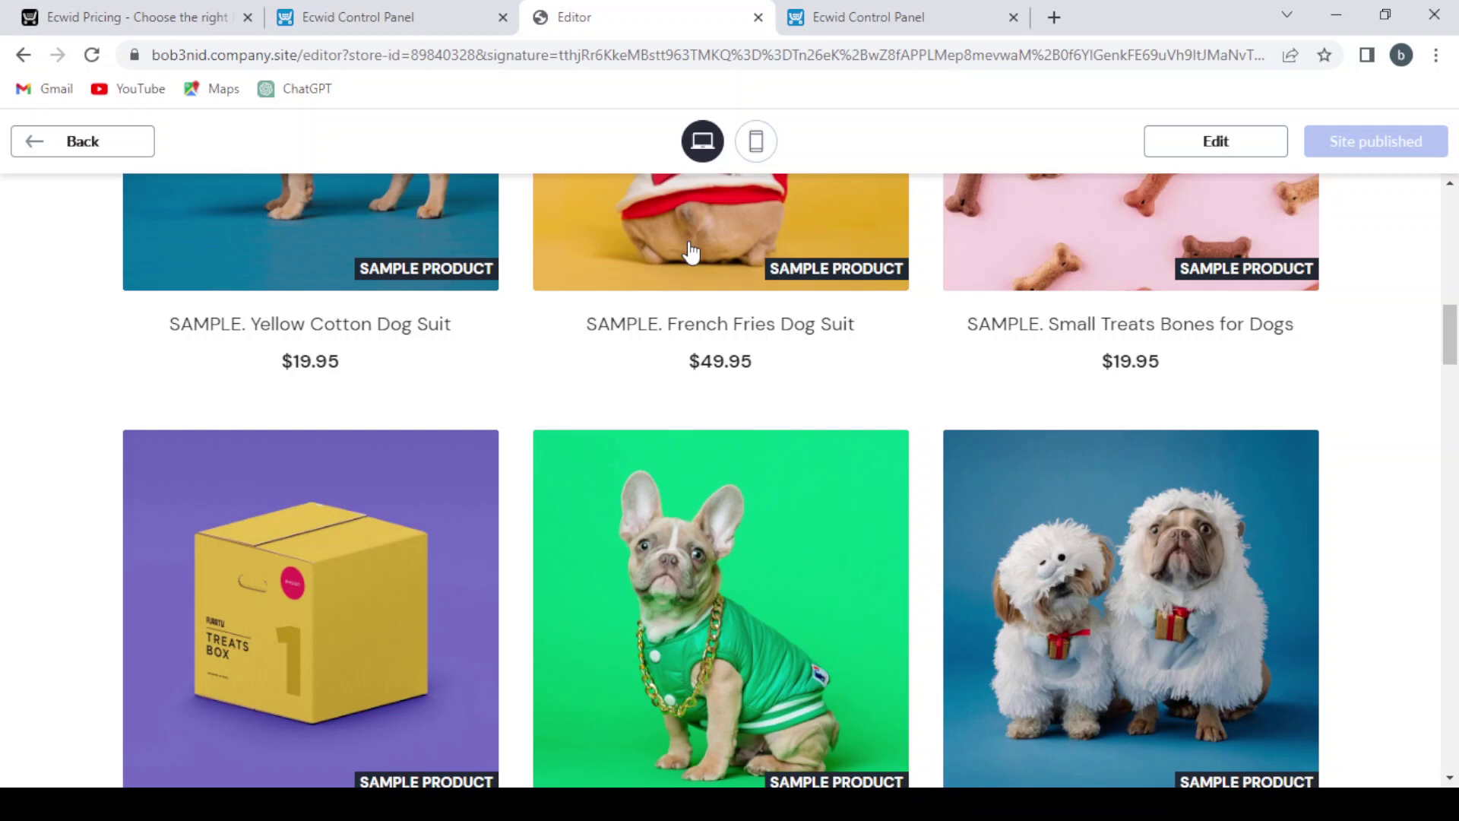
pyautogui.scroll(2, 692, 252)
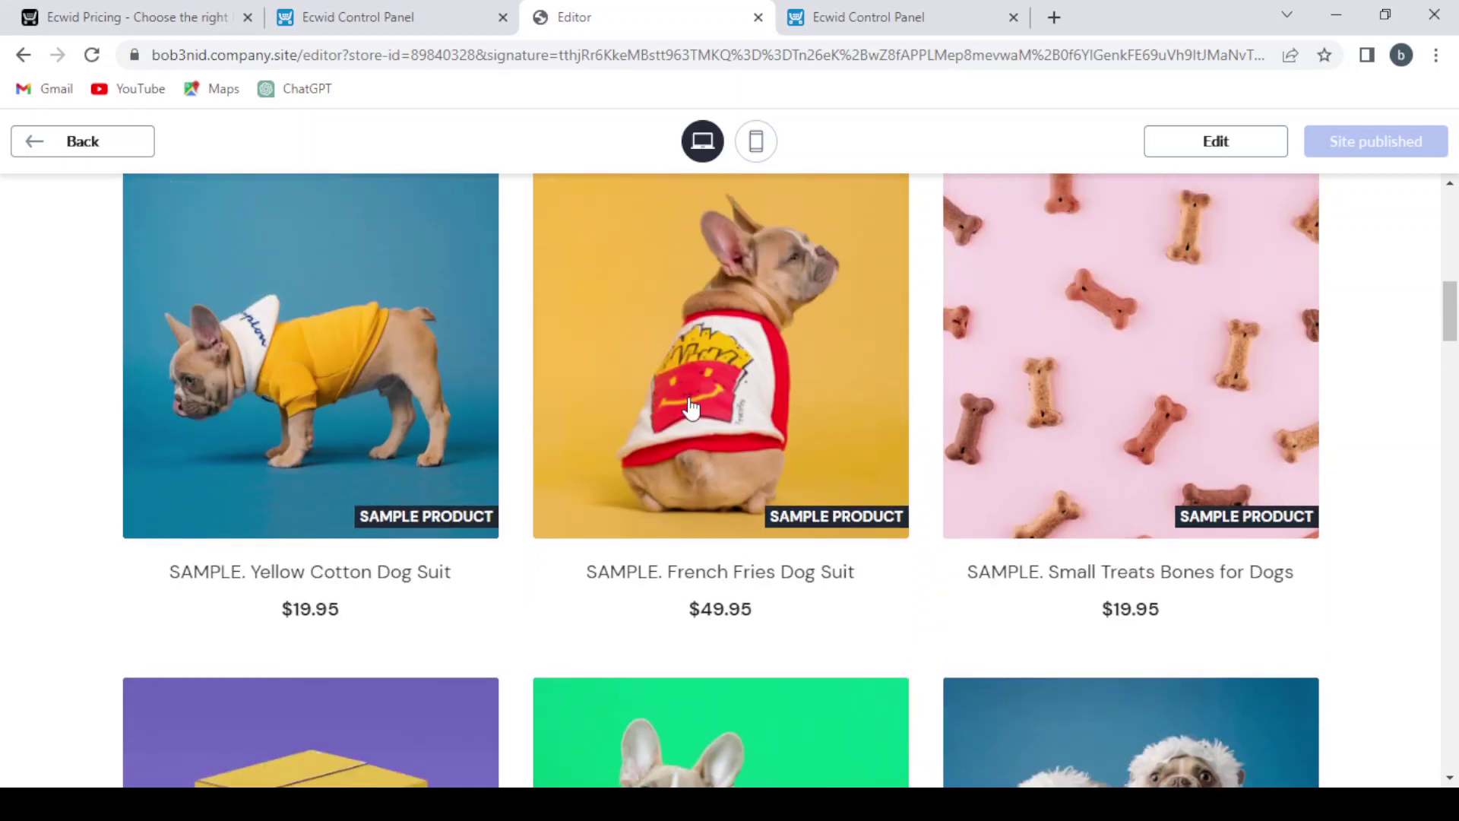
pyautogui.scroll(1, 692, 408)
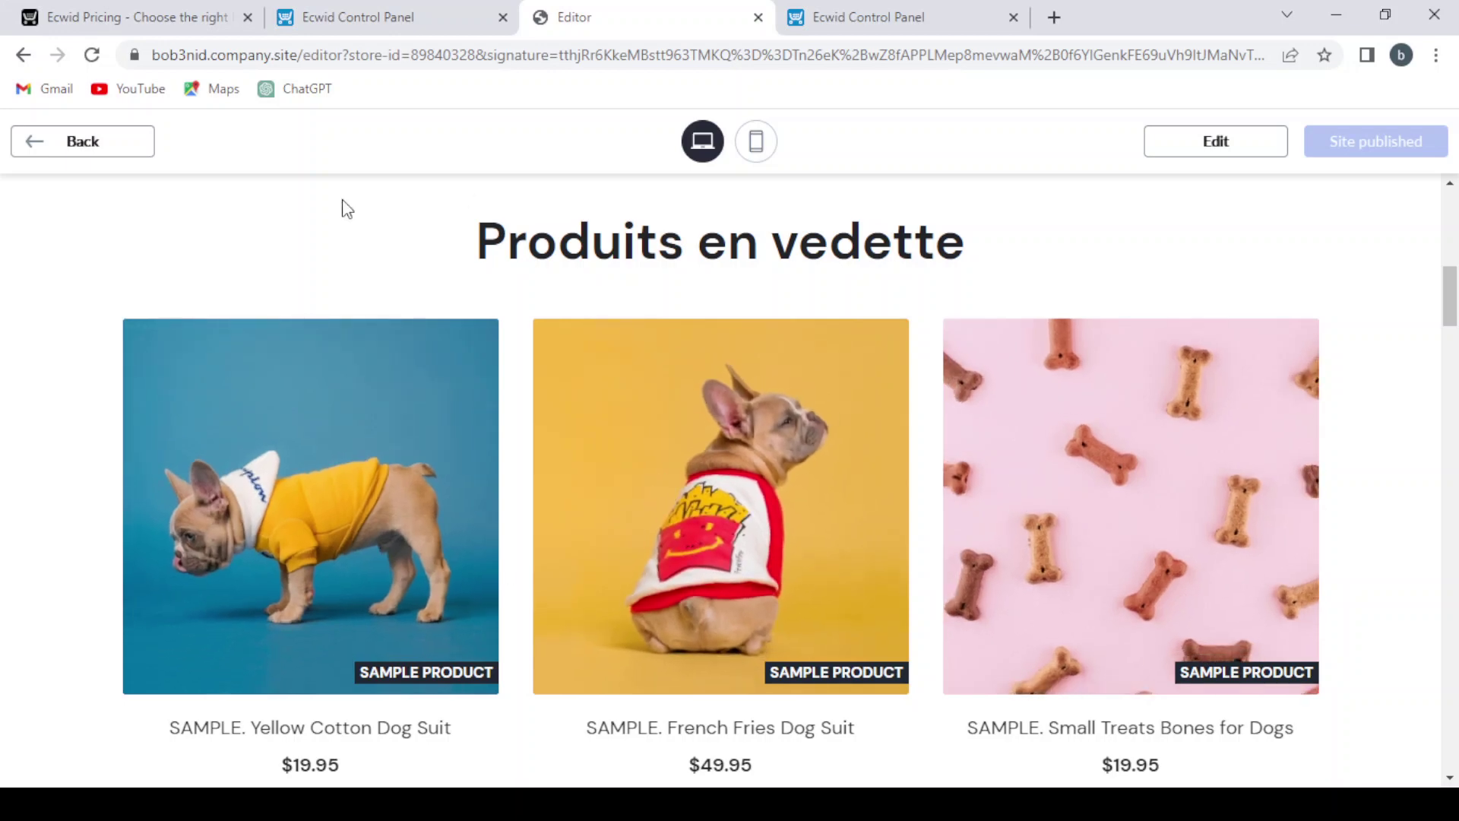
# - Back in the editor's Homepage Sections, drag À propos de nous below Informations sur la livraison
pyautogui.click(68, 140)
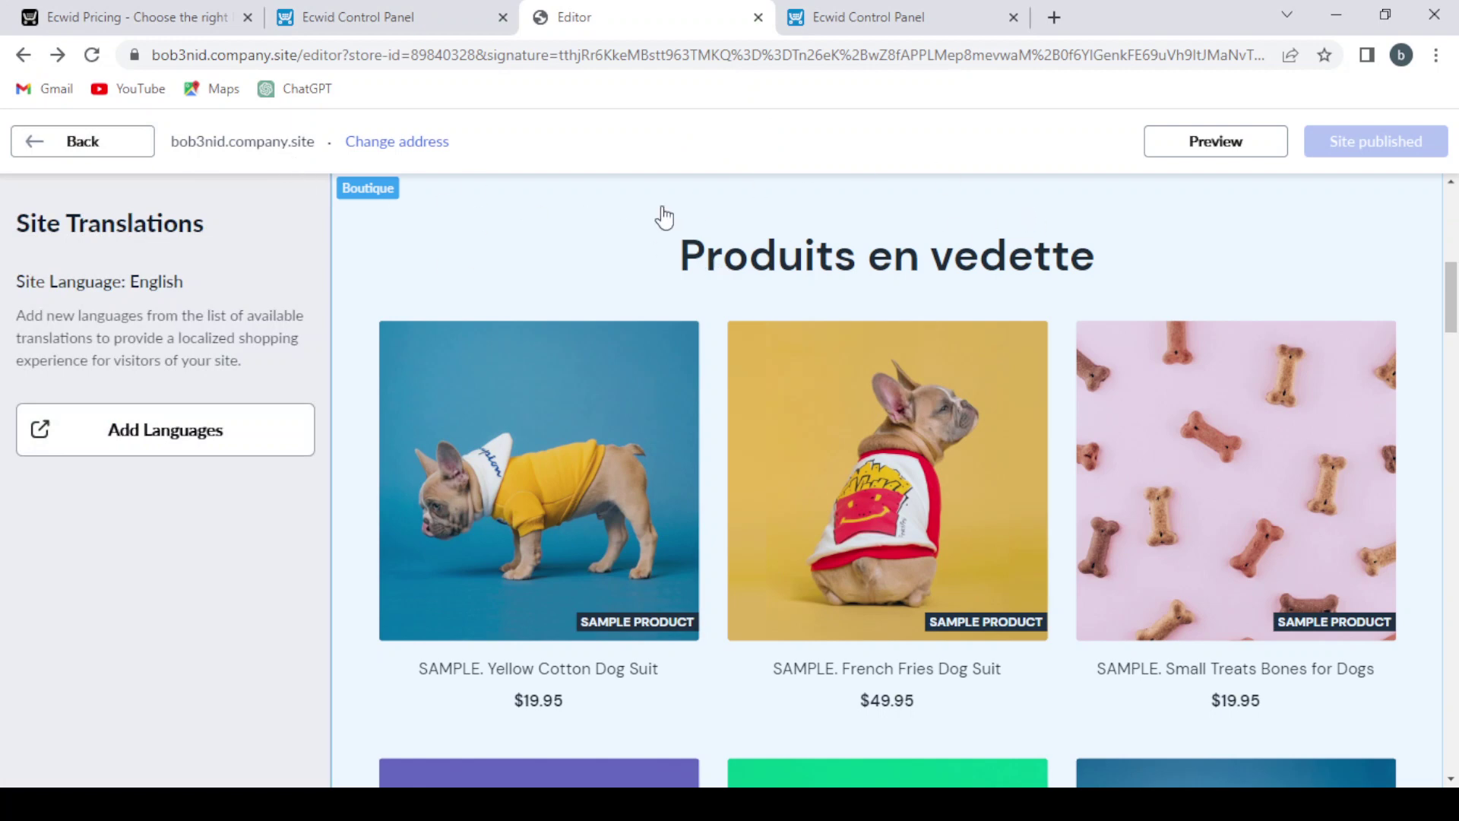
pyautogui.click(63, 143)
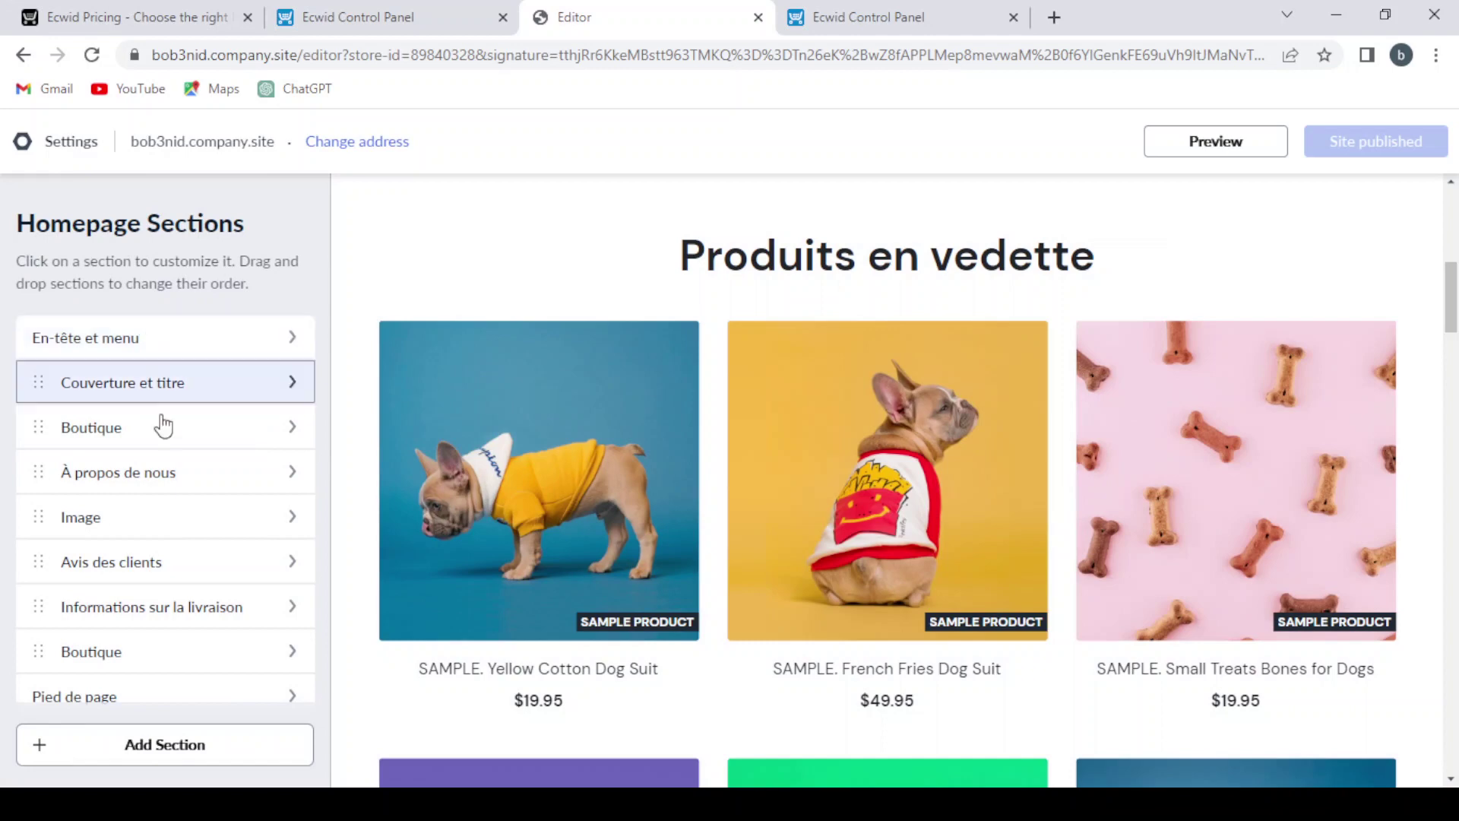
pyautogui.scroll(-1, 211, 485)
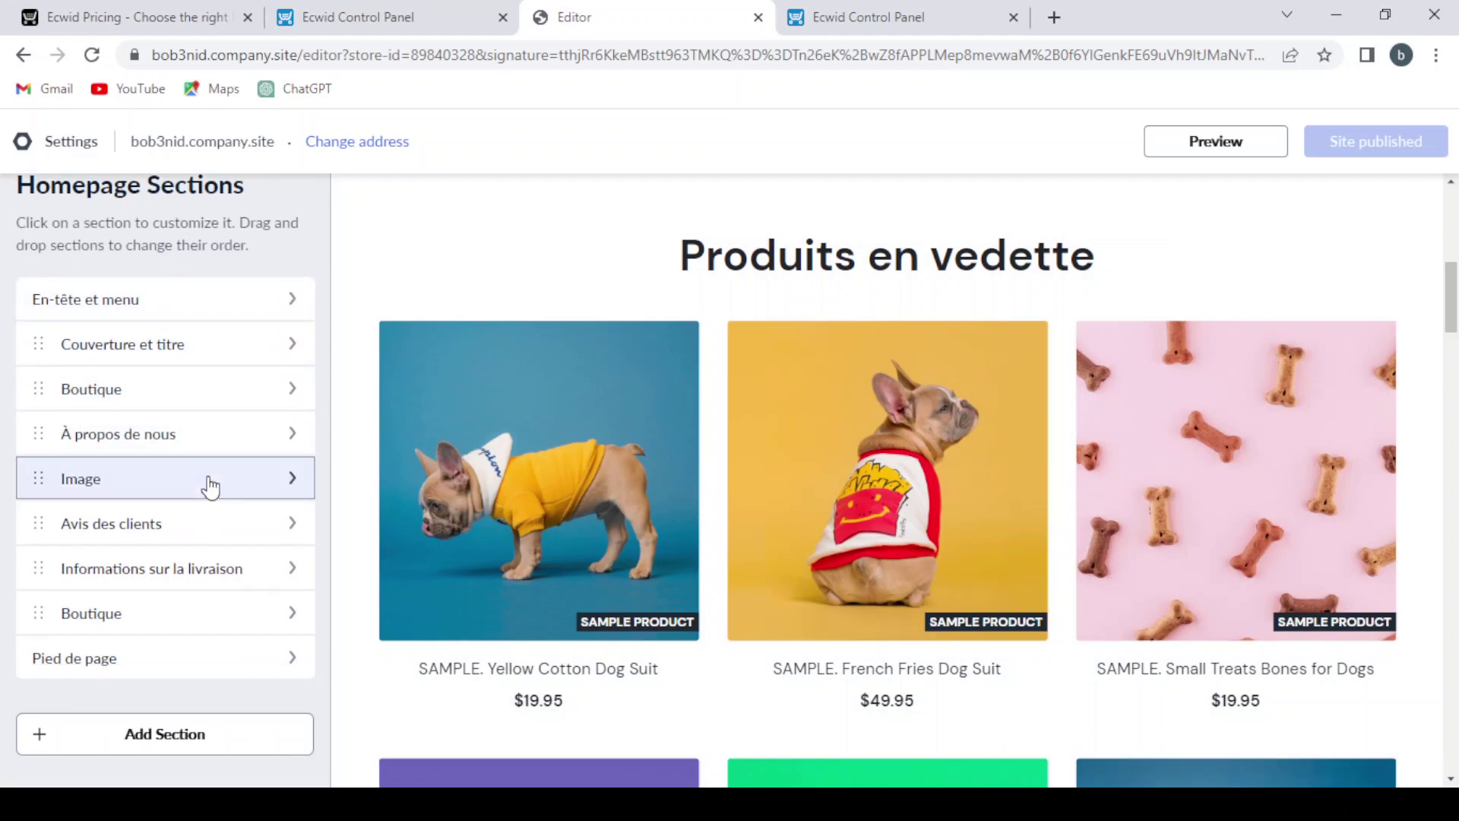
pyautogui.moveTo(40, 434)
pyautogui.mouseDown()
pyautogui.moveTo(47, 362)
pyautogui.moveTo(40, 570)
pyautogui.mouseUp()
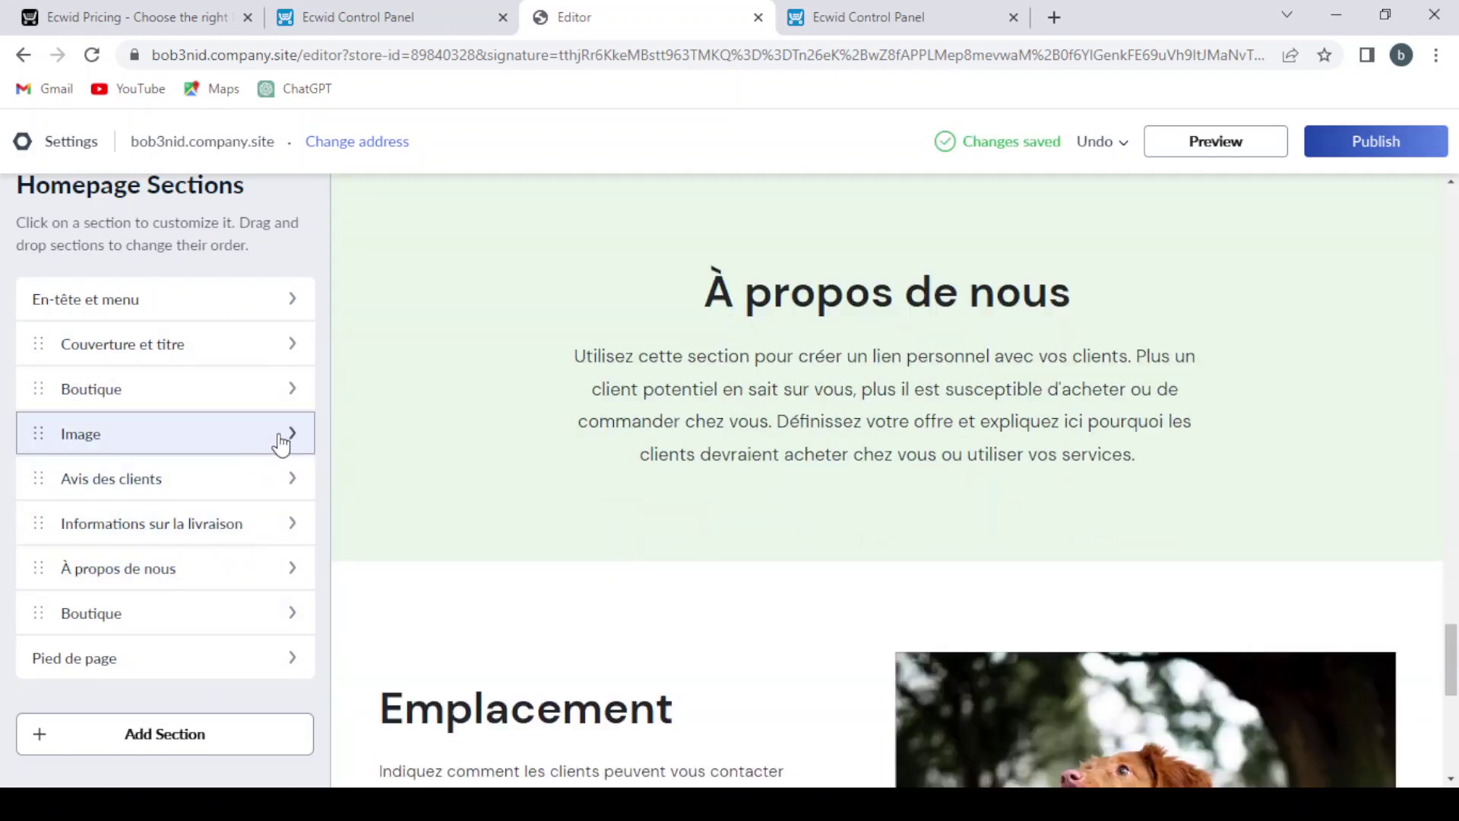
# - Open the Image section with the dog-on-grey-bed photo to view its empty tagline, title and description fields
pyautogui.click(282, 441)
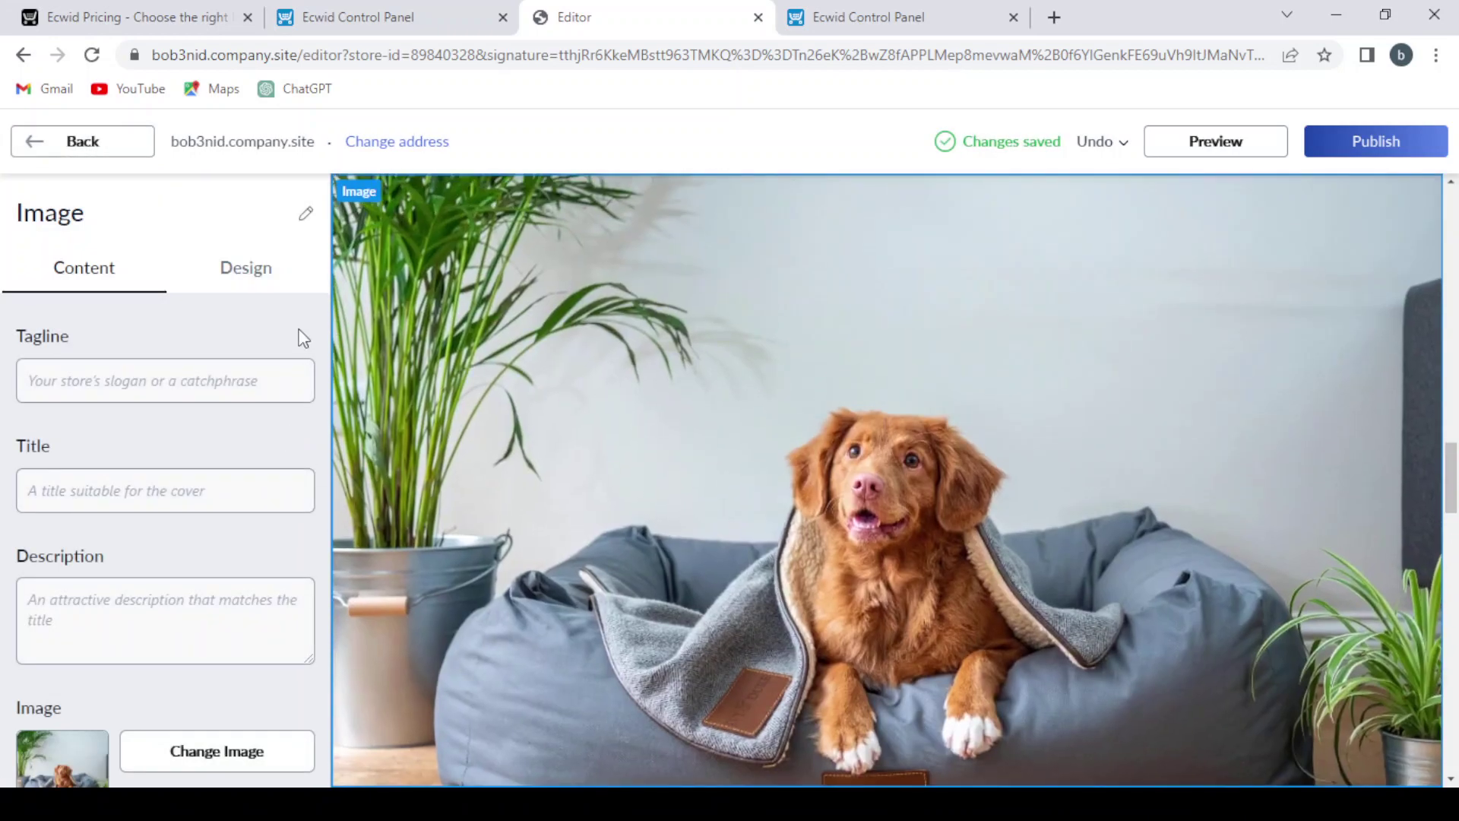
pyautogui.scroll(-1, 252, 398)
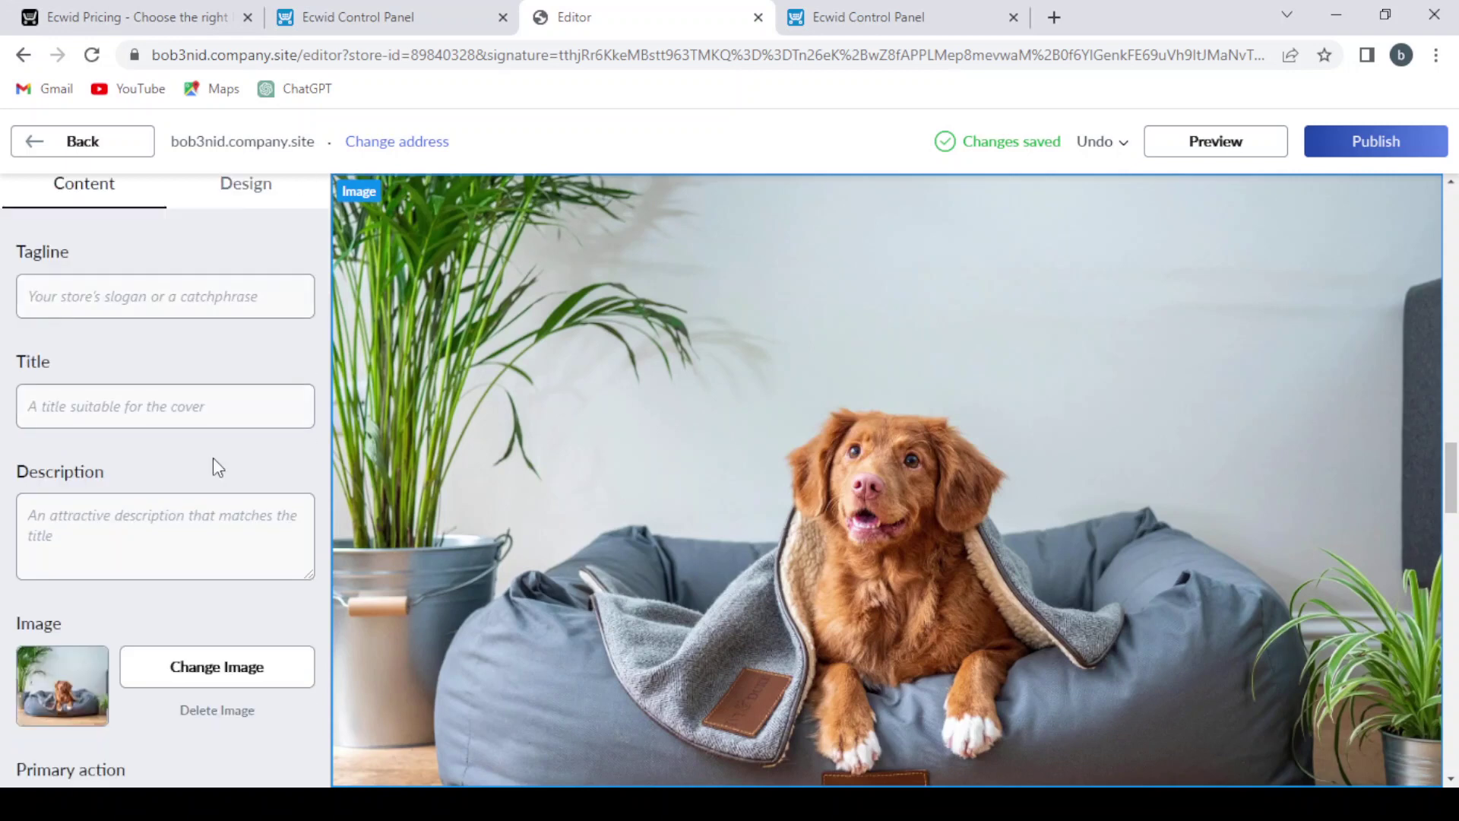
pyautogui.scroll(-3, 214, 458)
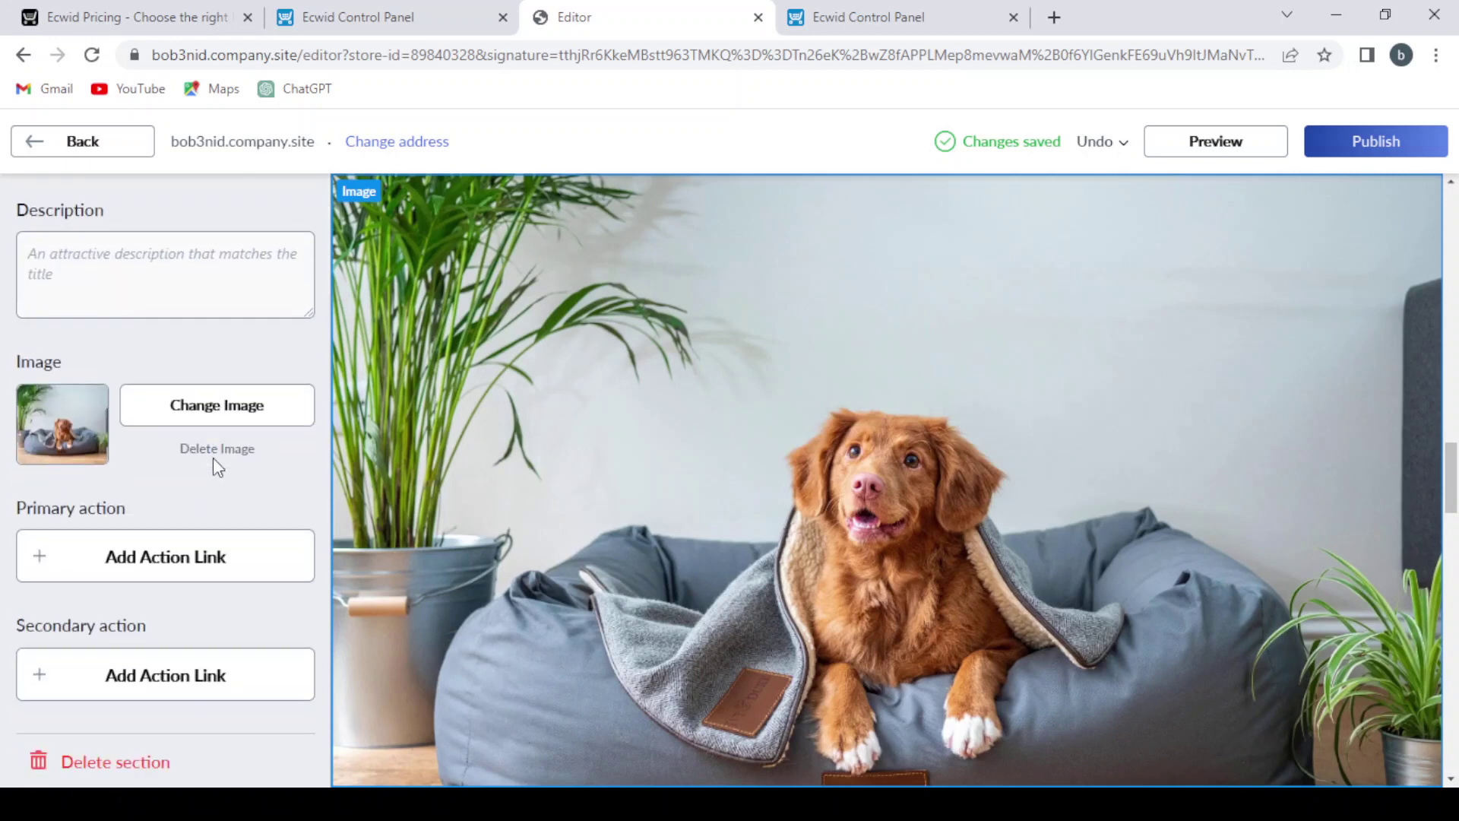
pyautogui.scroll(4, 214, 458)
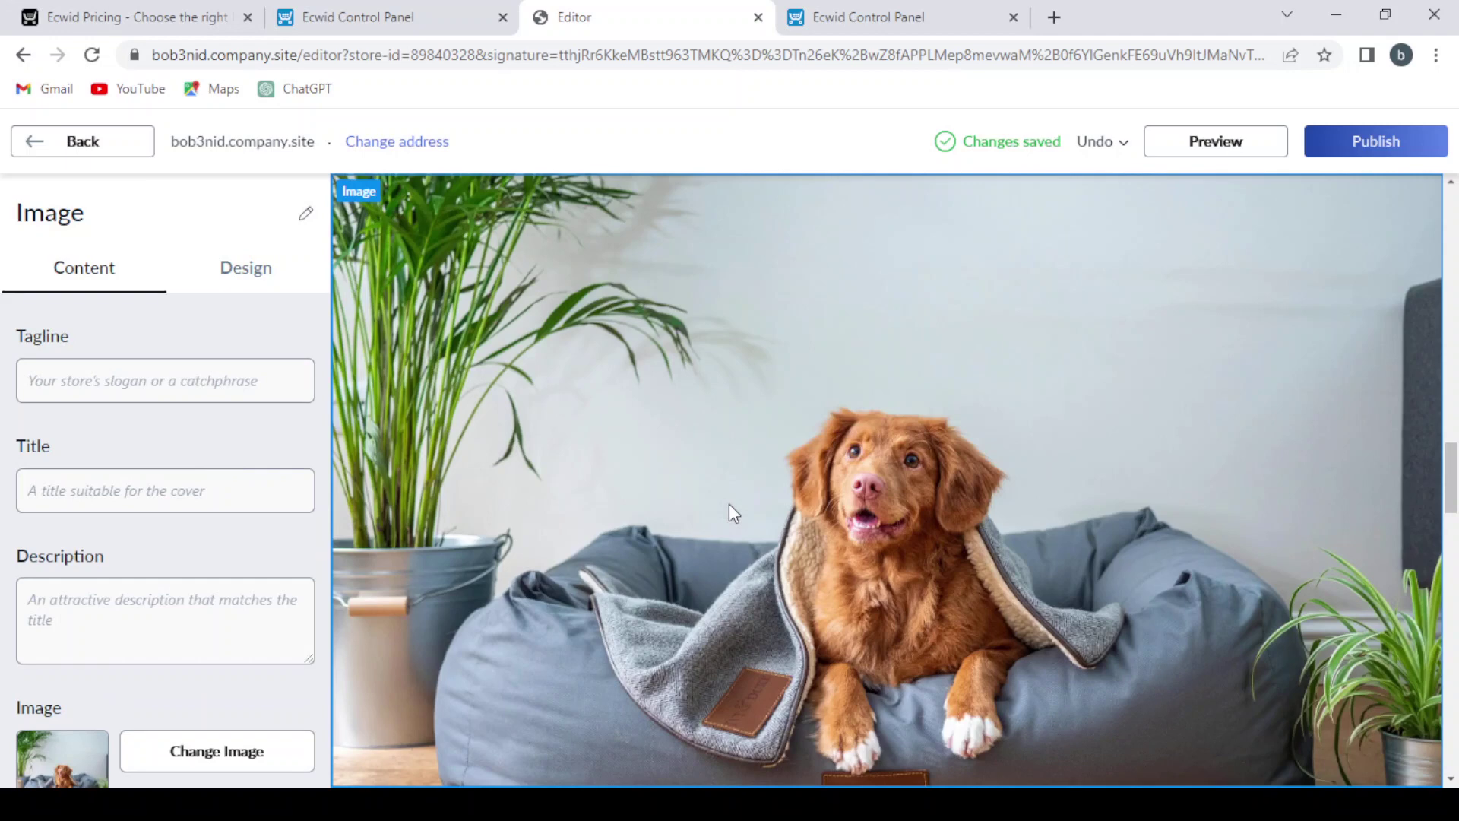